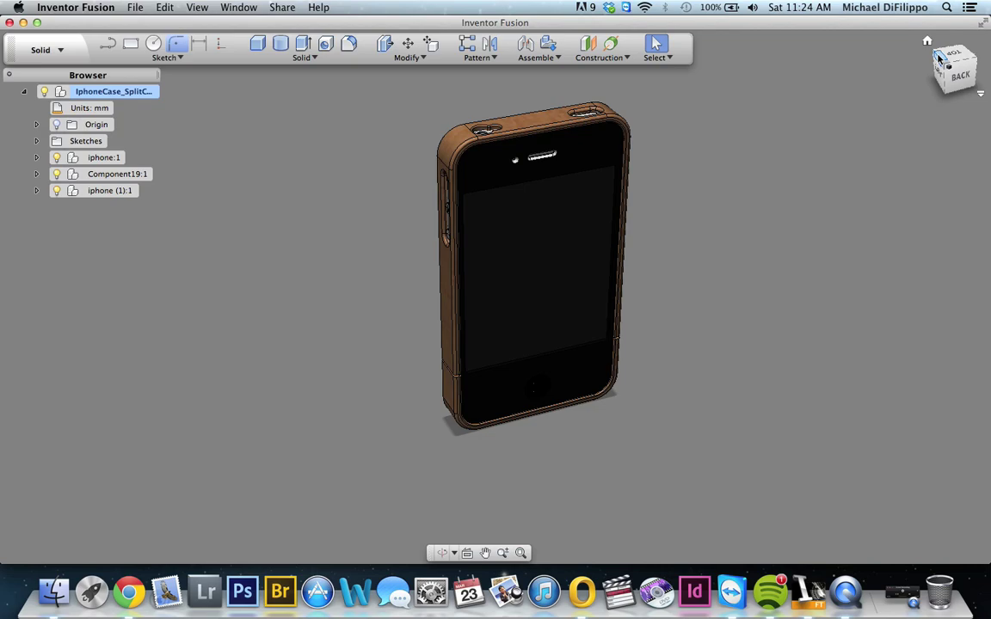
# - Inspect the case from its back and bottom, then close IphoneCase_SplitComplete.f3d without saving
pyautogui.moveTo(940, 59)
pyautogui.mouseDown()
pyautogui.moveTo(967, 95)
pyautogui.moveTo(882, 81)
pyautogui.moveTo(865, 46)
pyautogui.moveTo(854, 67)
pyautogui.moveTo(872, 46)
pyautogui.mouseUp()
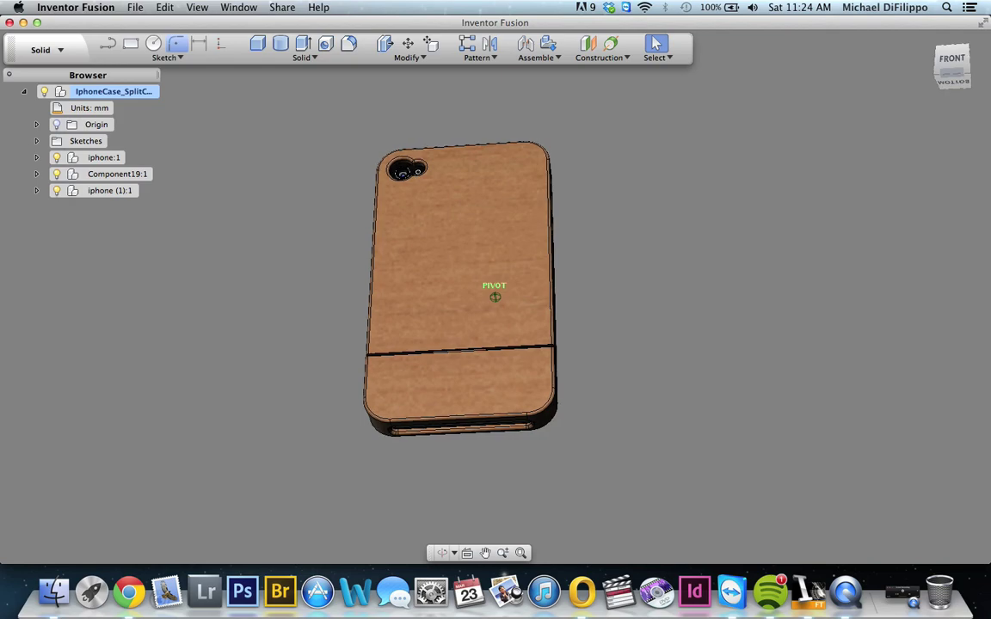
pyautogui.click(957, 86)
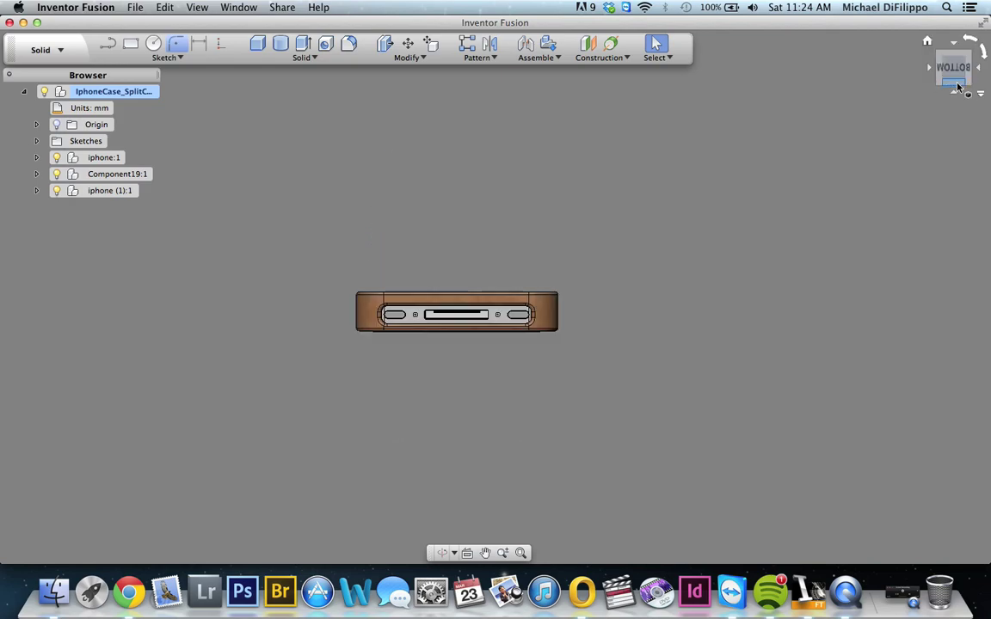
pyautogui.press('super+w')
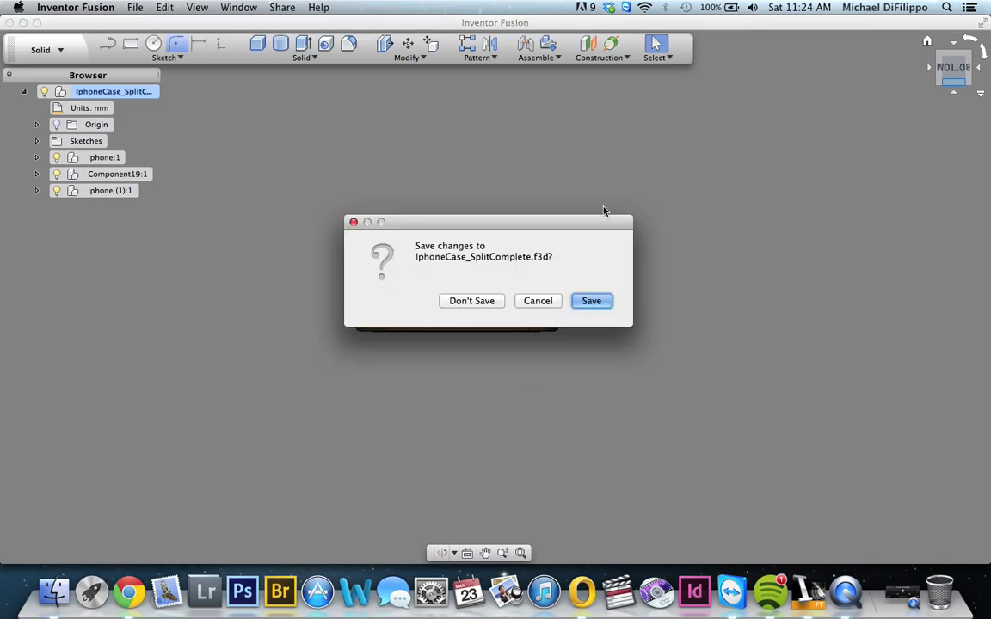
pyautogui.click(454, 300)
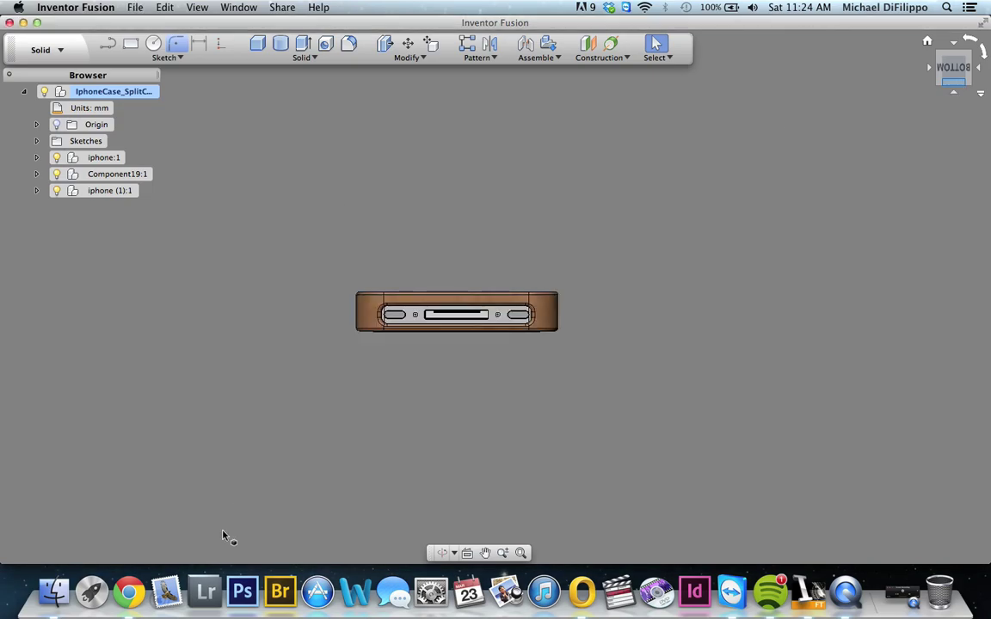
# - Search GrabCAD for 'iphone 4s', scroll the results, then return to the iPhone model
pyautogui.click(135, 600)
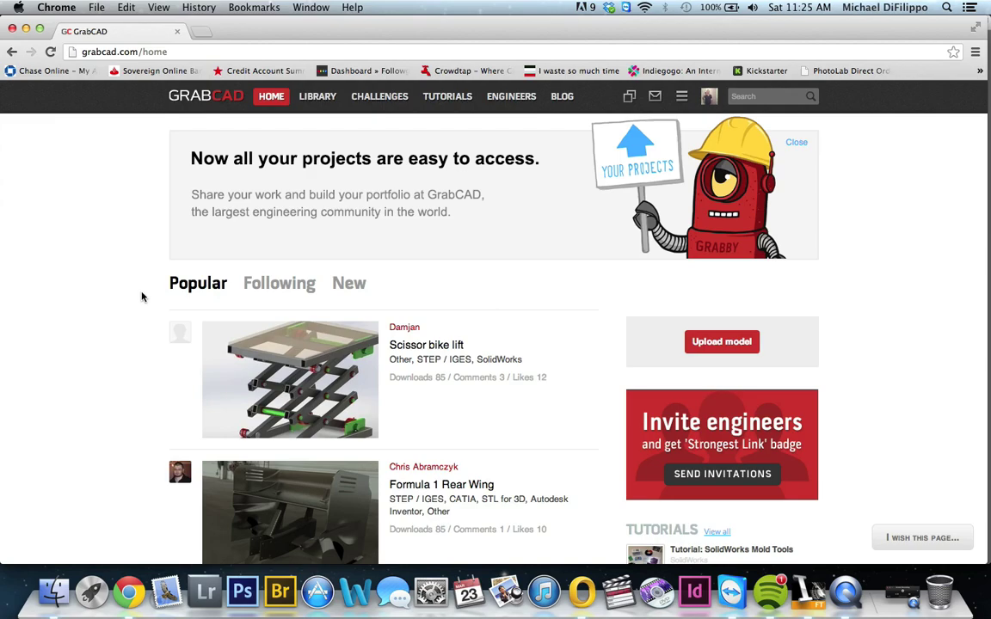
pyautogui.click(759, 97)
pyautogui.write('iphone')
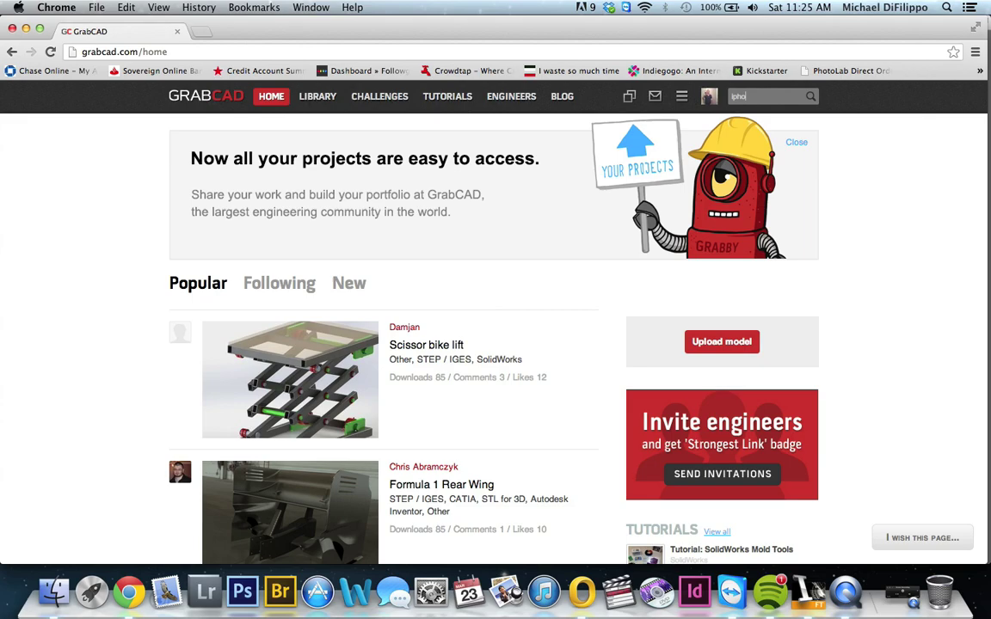
pyautogui.write(' 4s')
pyautogui.press('Return')
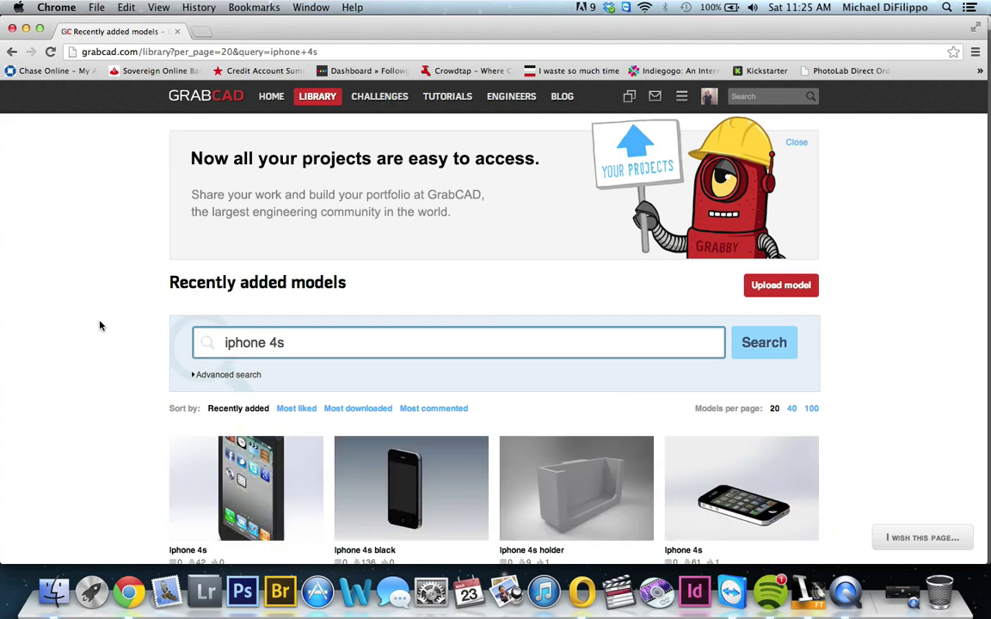
pyautogui.scroll(-5, 99, 325)
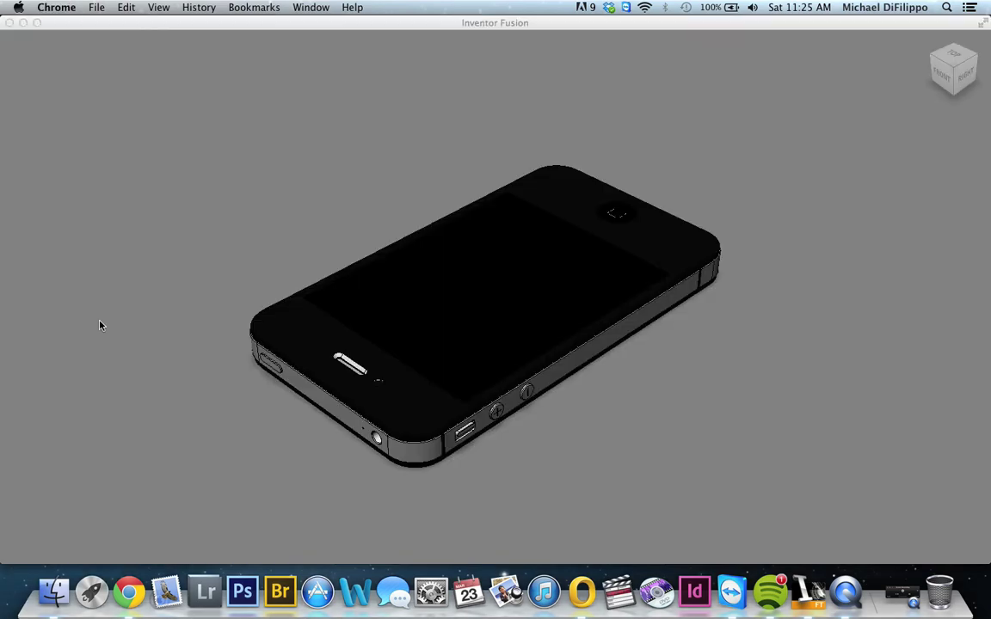
pyautogui.click(100, 325)
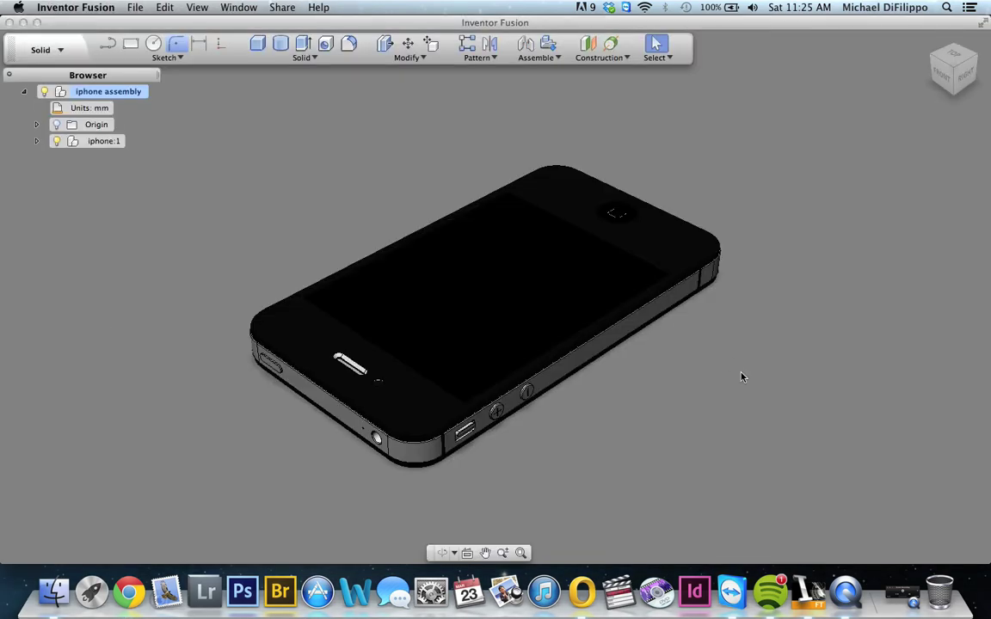
# - Turn the ViewCube to the Bottom view of the iPhone and select the phone body
pyautogui.moveTo(965, 93)
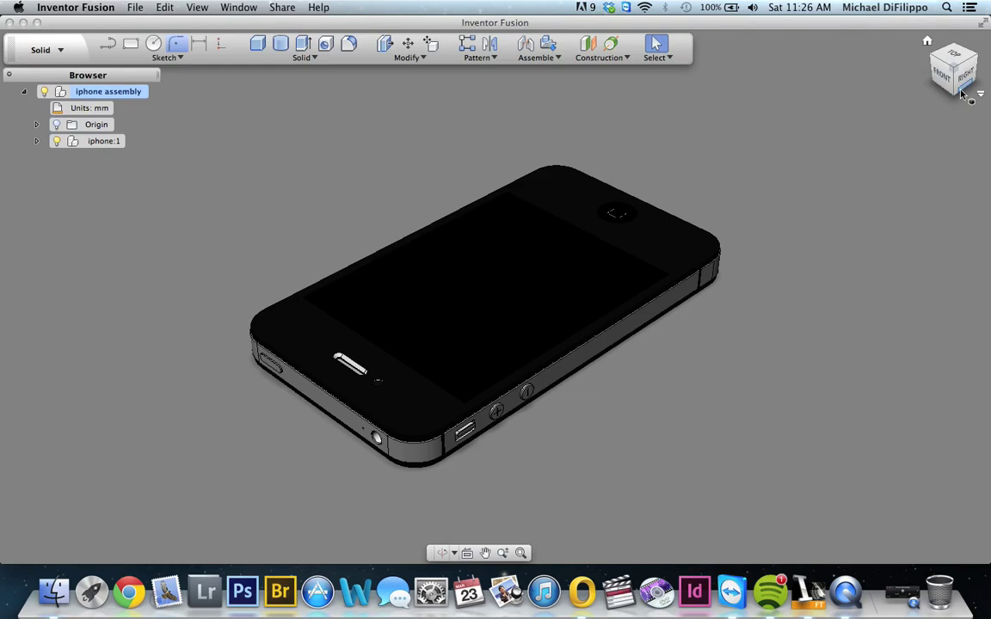
pyautogui.click(957, 93)
pyautogui.click(956, 90)
pyautogui.click(954, 86)
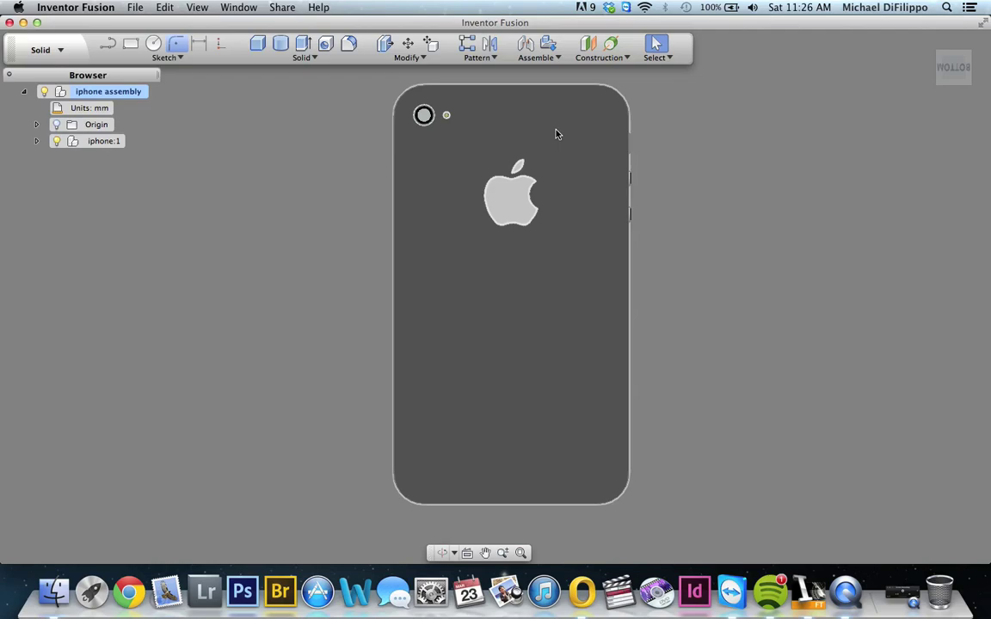
pyautogui.click(555, 133)
# - Sketch the phone's back outline offset 2 mm outward, hide iphone:1 and stop the sketch
pyautogui.click(179, 58)
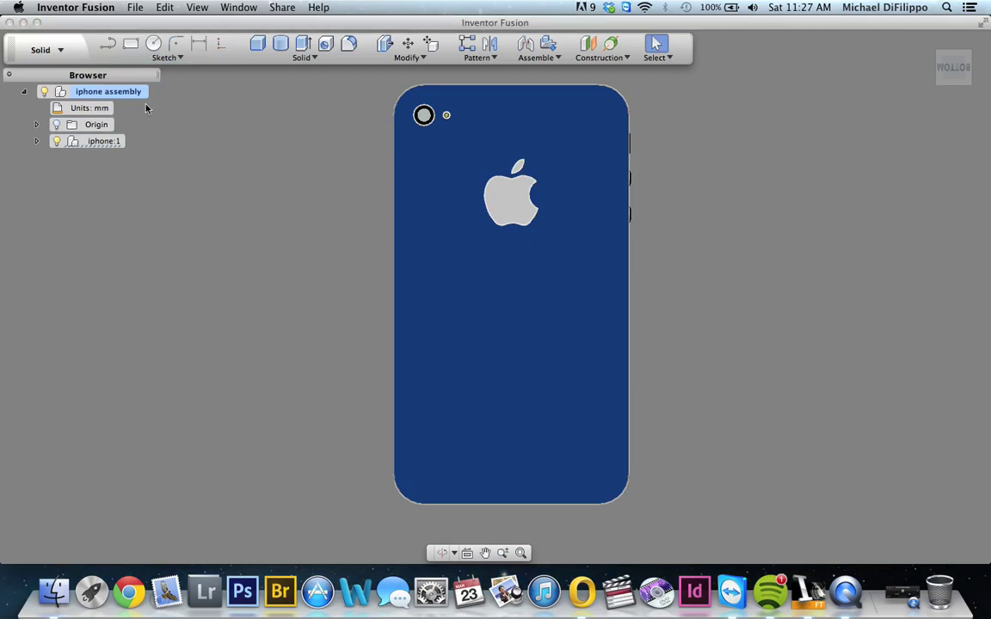
pyautogui.click(164, 58)
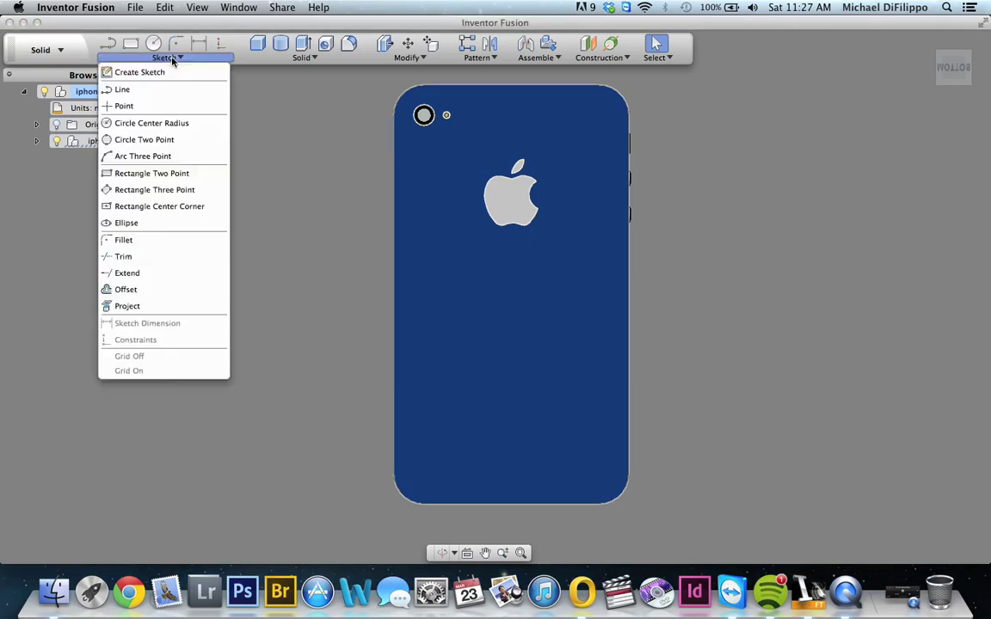
pyautogui.click(125, 289)
pyautogui.click(453, 179)
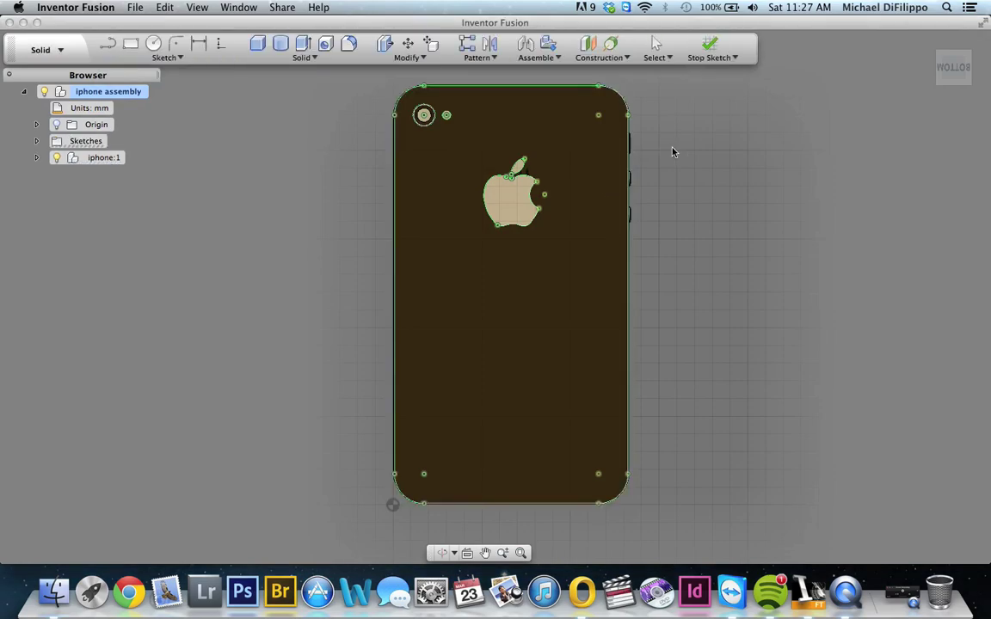
pyautogui.click(630, 130)
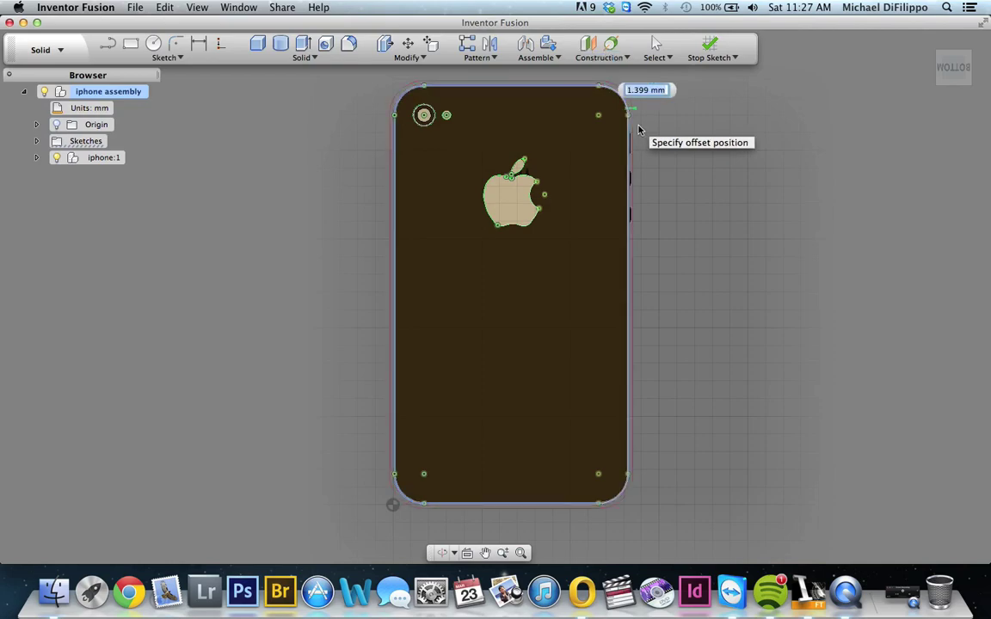
pyautogui.write('2mm')
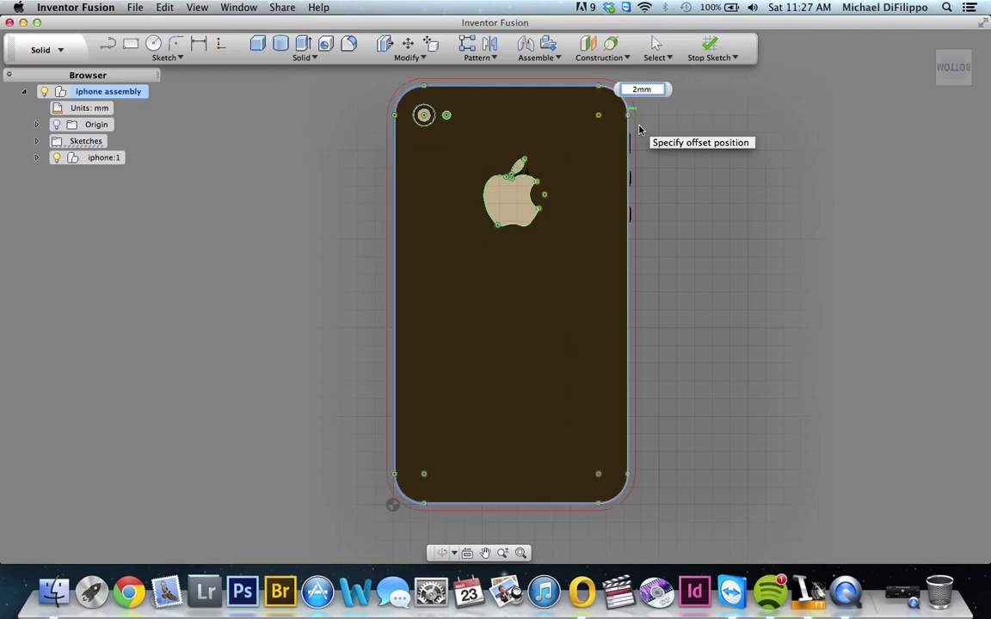
pyautogui.press('Return')
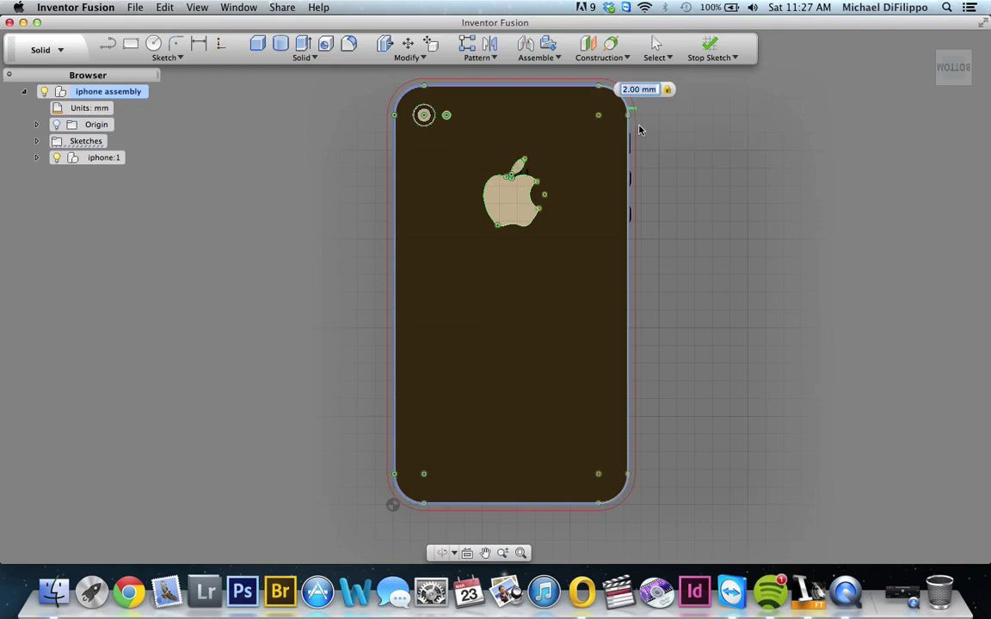
pyautogui.click(639, 129)
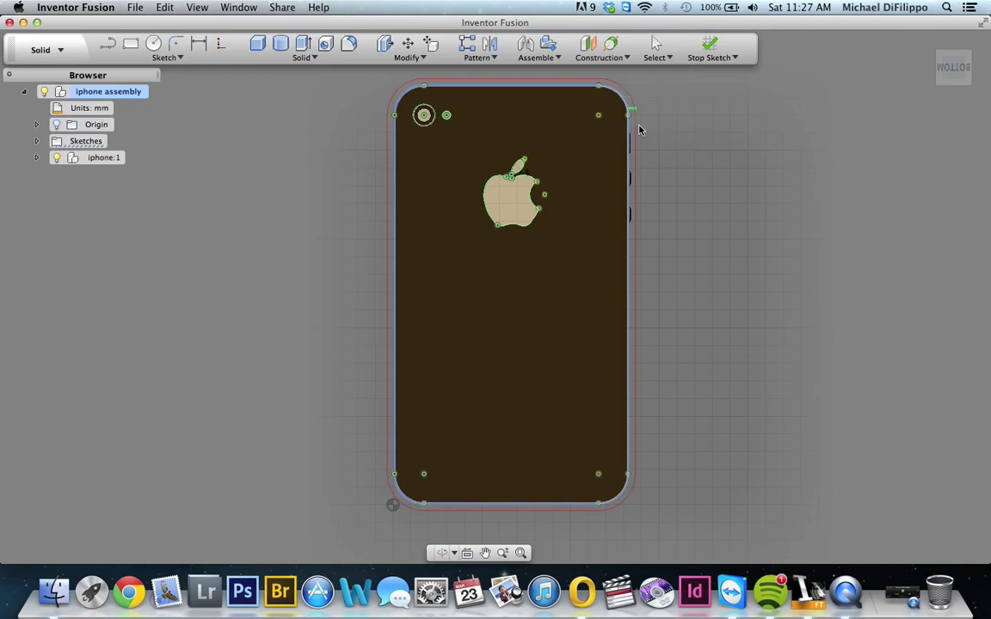
pyautogui.click(56, 160)
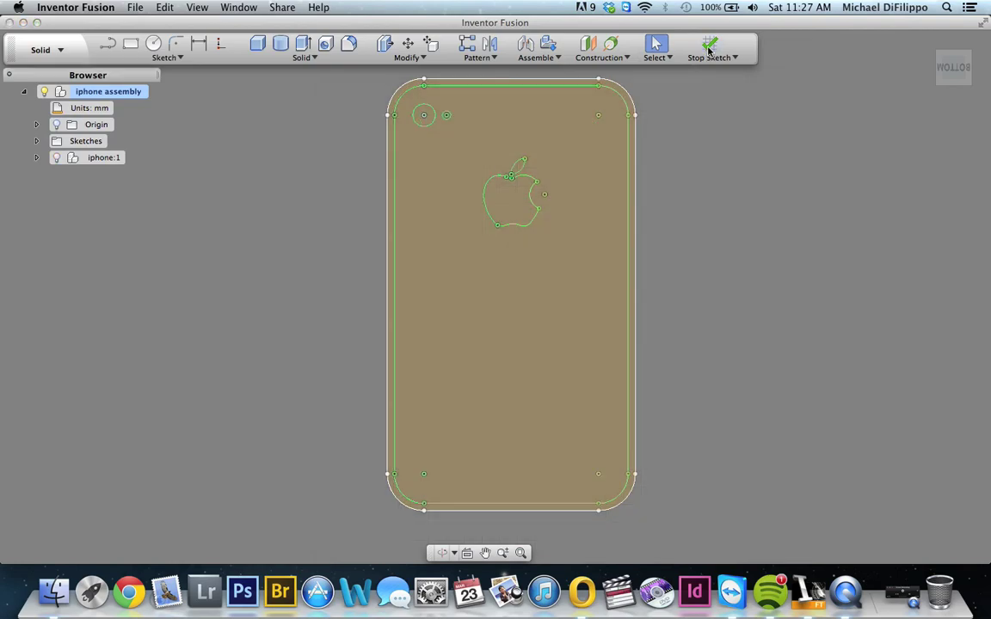
pyautogui.click(709, 51)
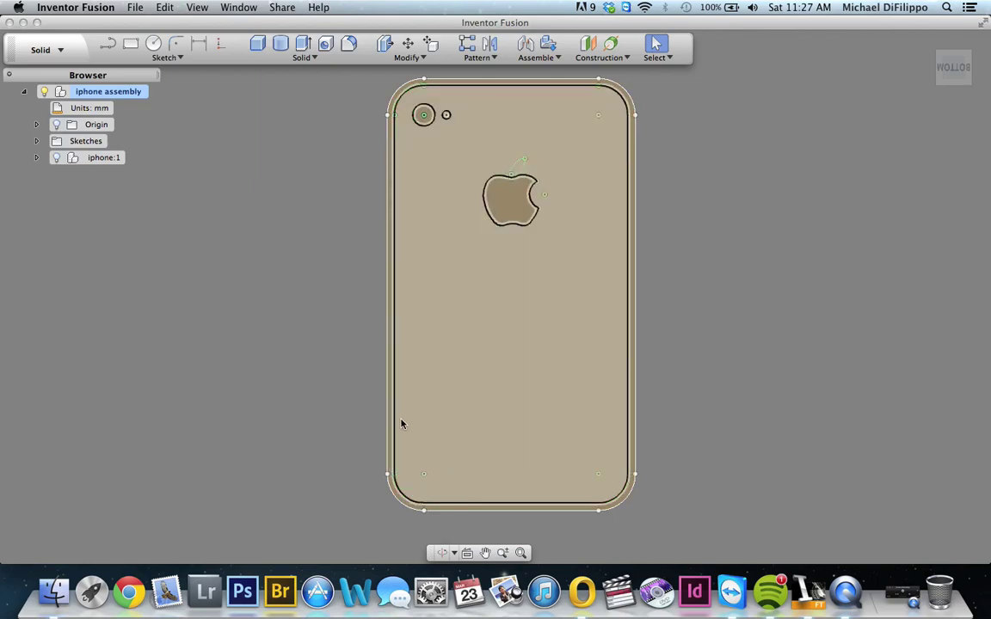
# - Select the sketch profiles, expand Sketches and make iphone:1 visible again
pyautogui.click(388, 429)
pyautogui.click(392, 222)
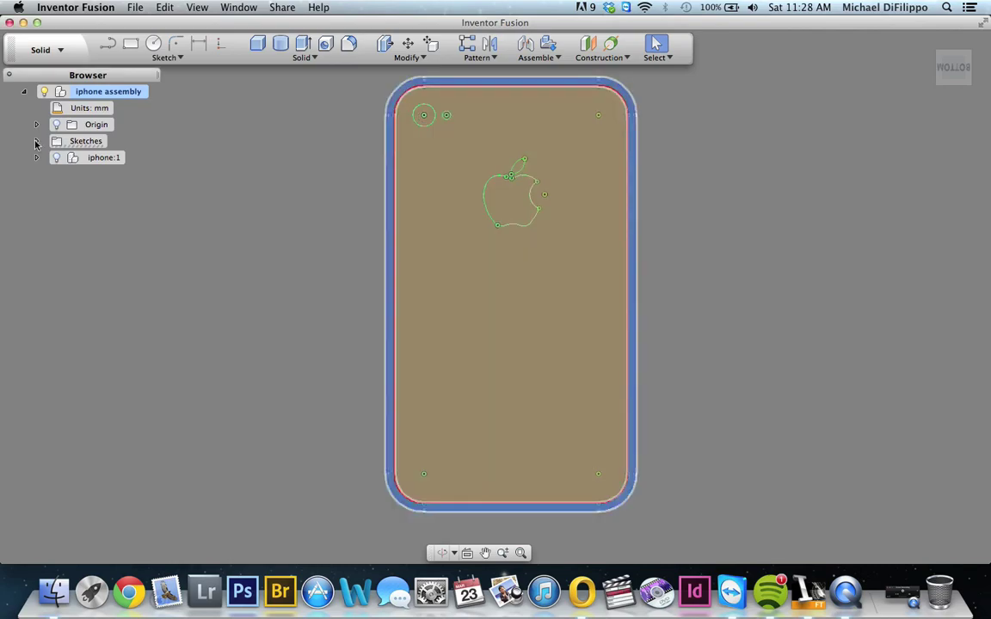
pyautogui.click(37, 142)
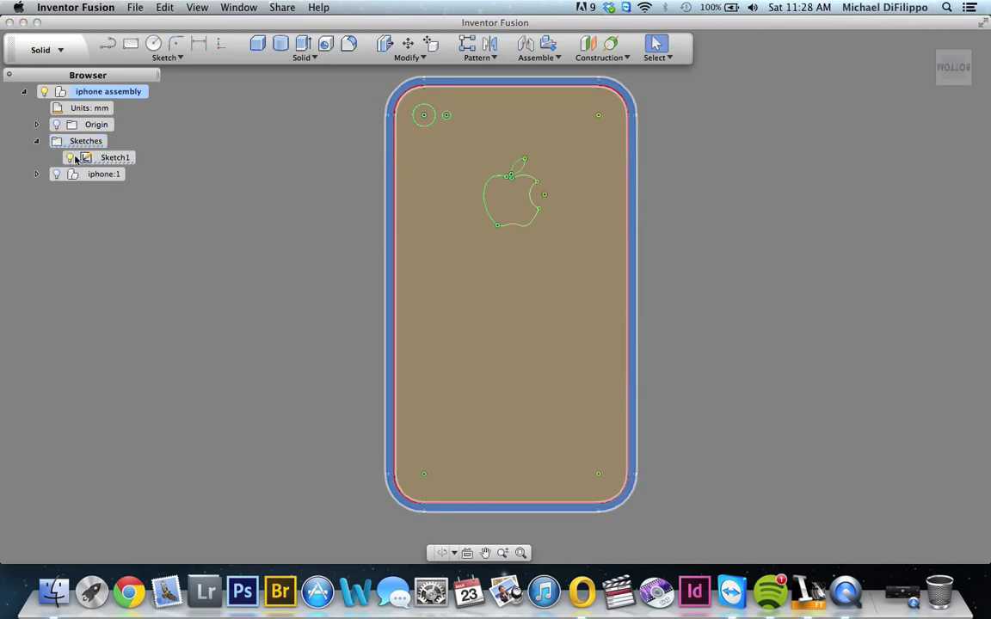
pyautogui.click(57, 175)
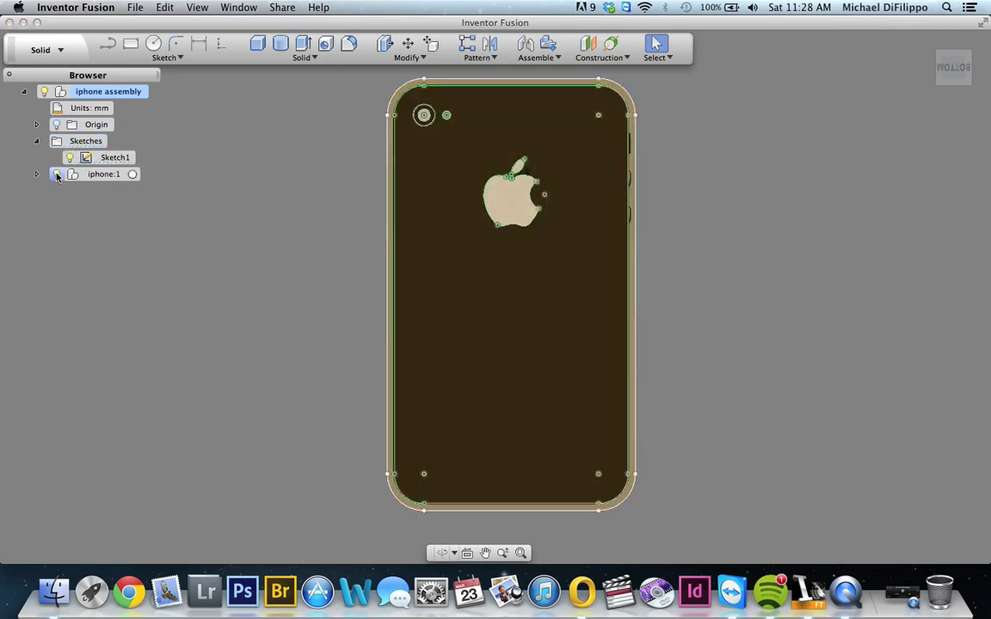
# - Go to the Home and Top views, then orbit and zoom in on the offset outline
pyautogui.moveTo(928, 45)
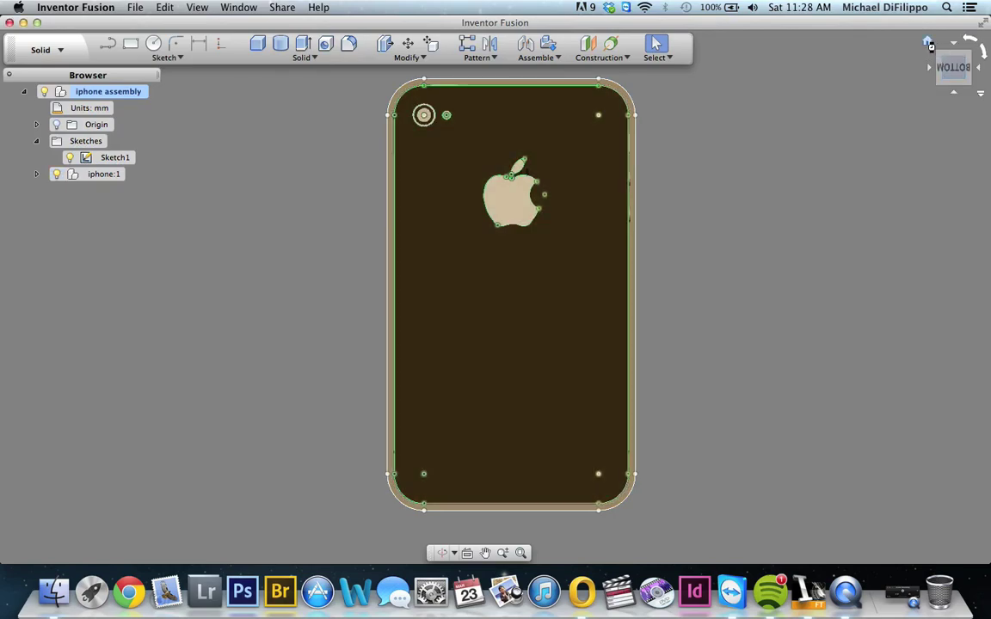
pyautogui.click(928, 44)
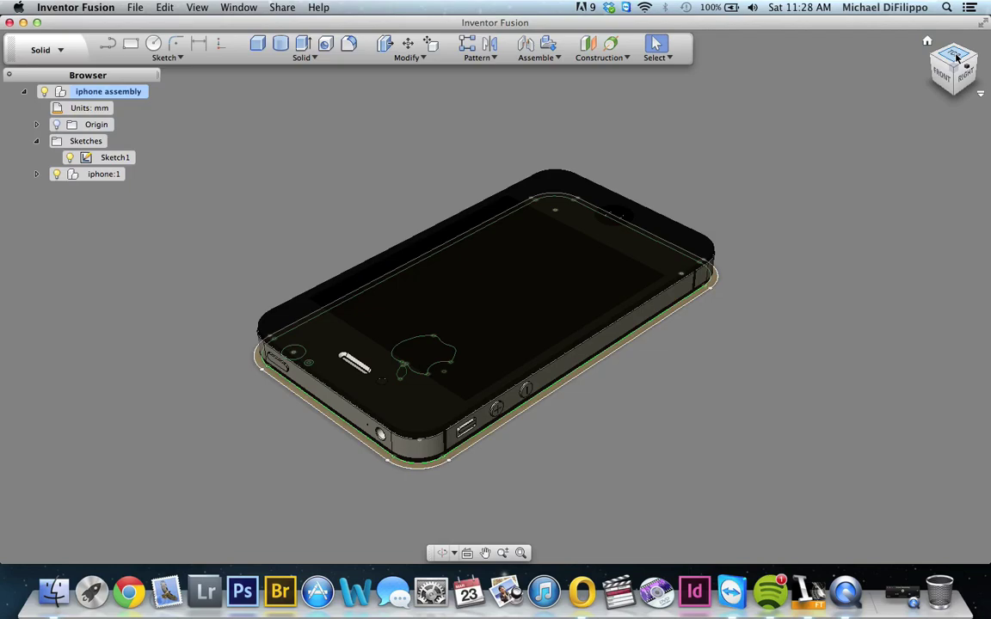
pyautogui.click(956, 57)
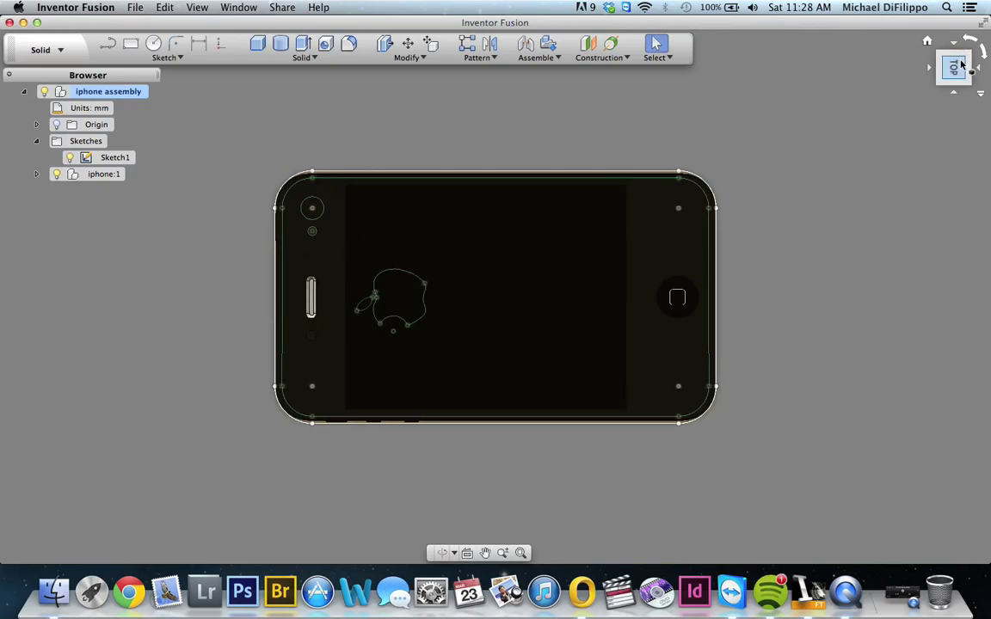
pyautogui.moveTo(951, 66)
pyautogui.mouseDown()
pyautogui.moveTo(919, 79)
pyautogui.moveTo(826, 72)
pyautogui.moveTo(604, 200)
pyautogui.mouseUp()
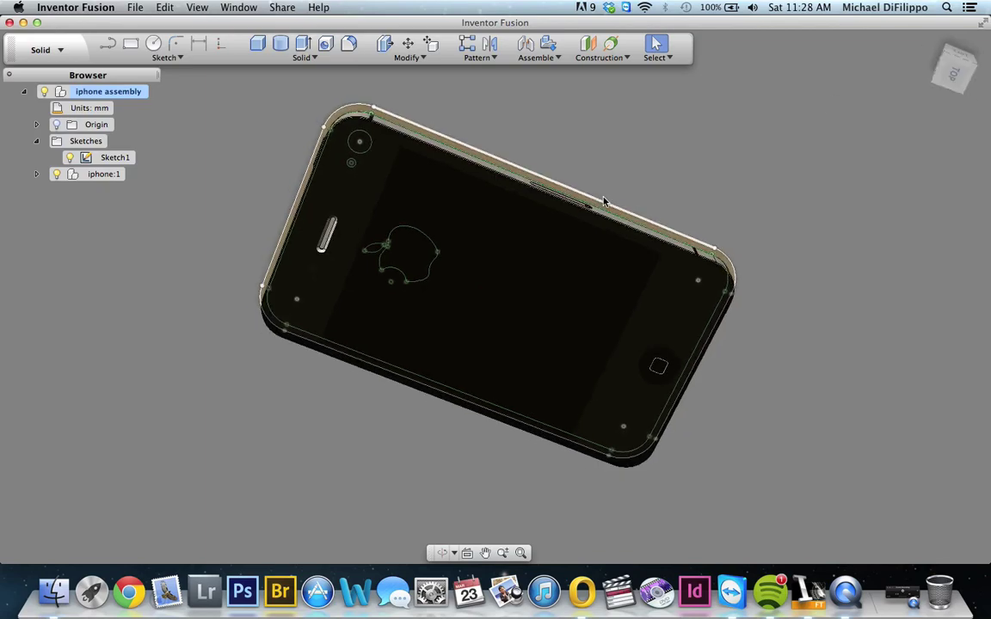
pyautogui.scroll(1, 603, 202)
pyautogui.scroll(3, 604, 201)
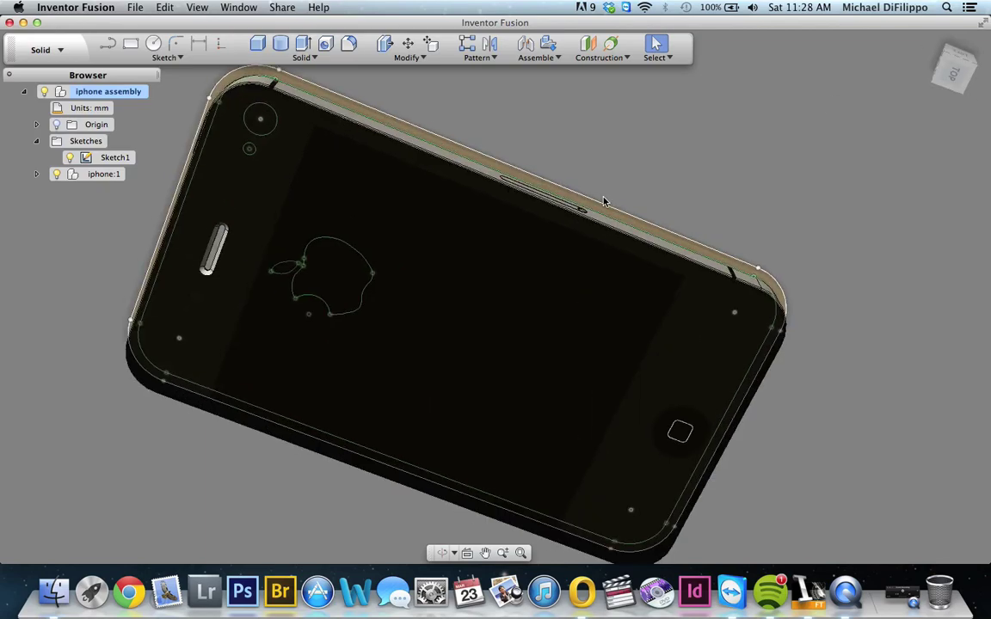
pyautogui.scroll(1, 603, 201)
pyautogui.scroll(2, 604, 201)
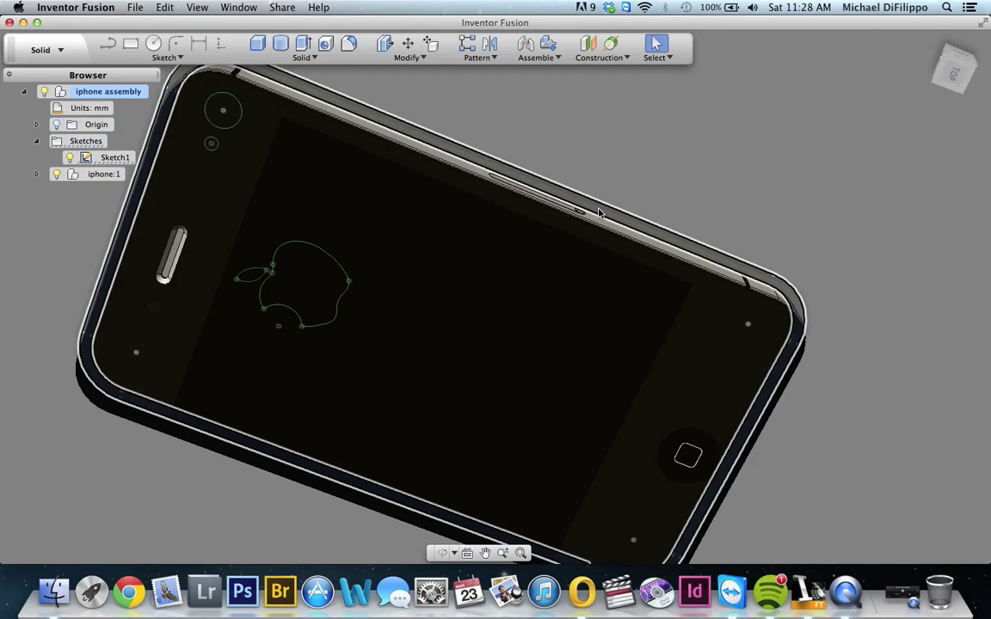
# - Extrude the rim between the outlines 1 mm into a new body and select its outer face
pyautogui.click(600, 213)
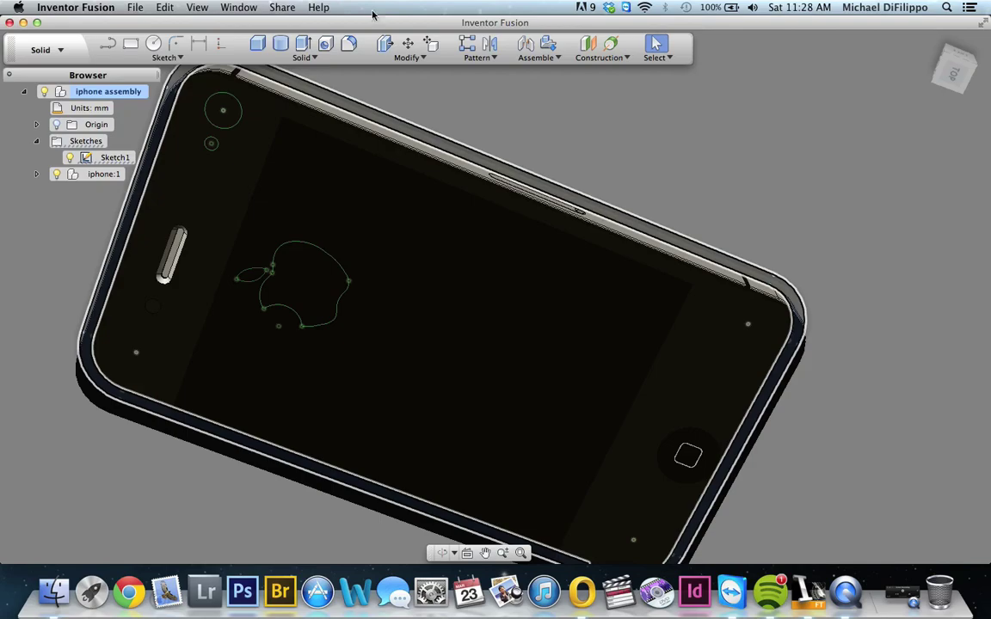
pyautogui.click(303, 45)
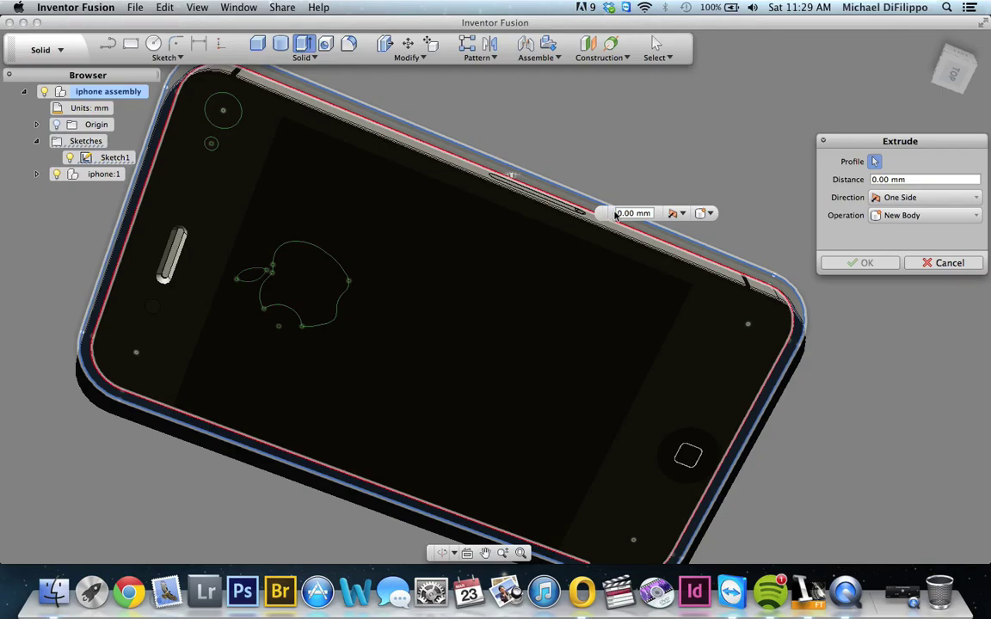
pyautogui.click(616, 215)
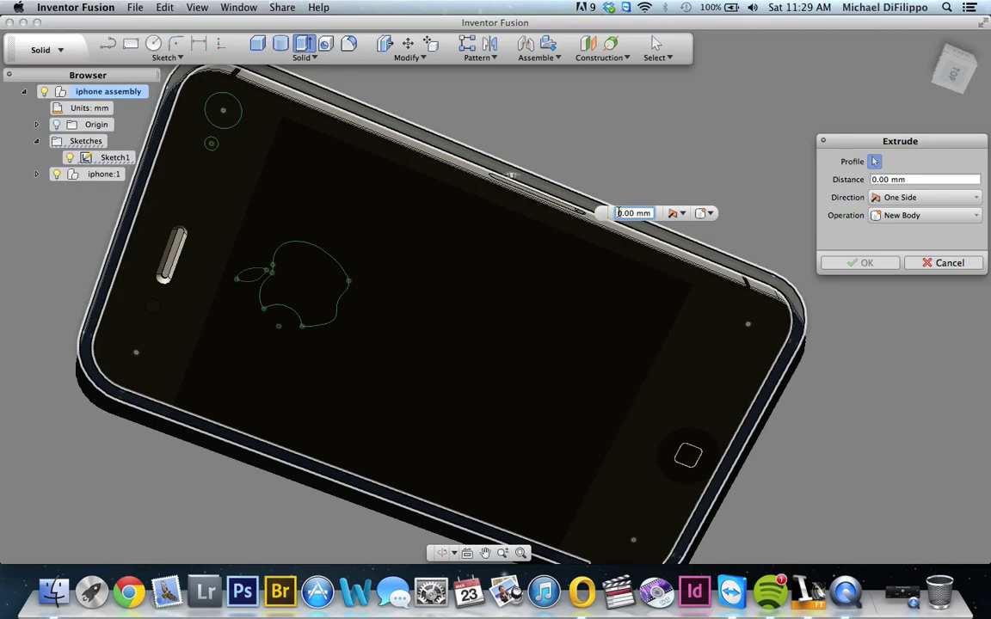
pyautogui.write('1')
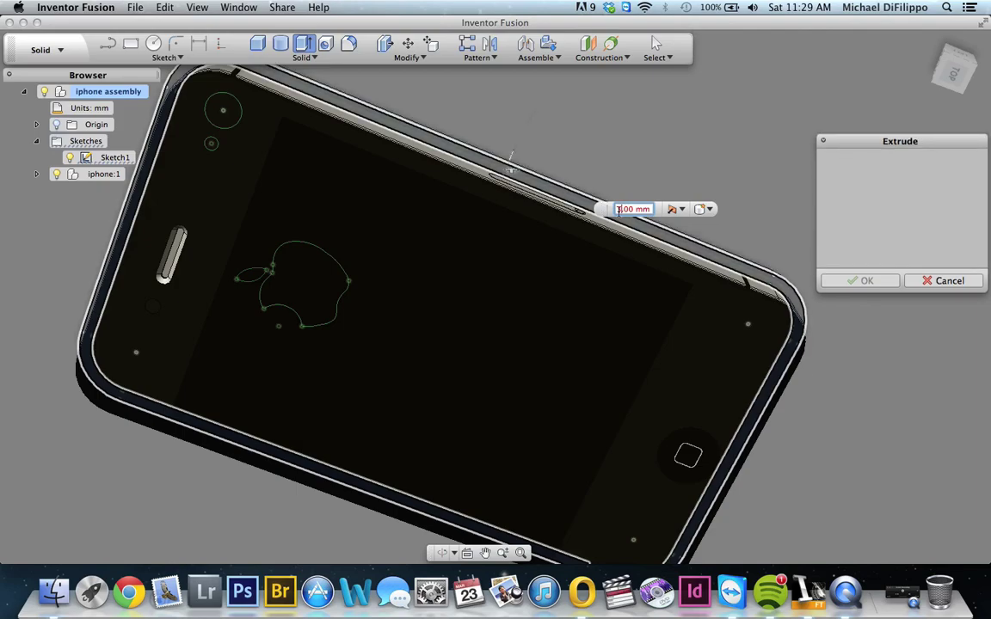
pyautogui.press('Return')
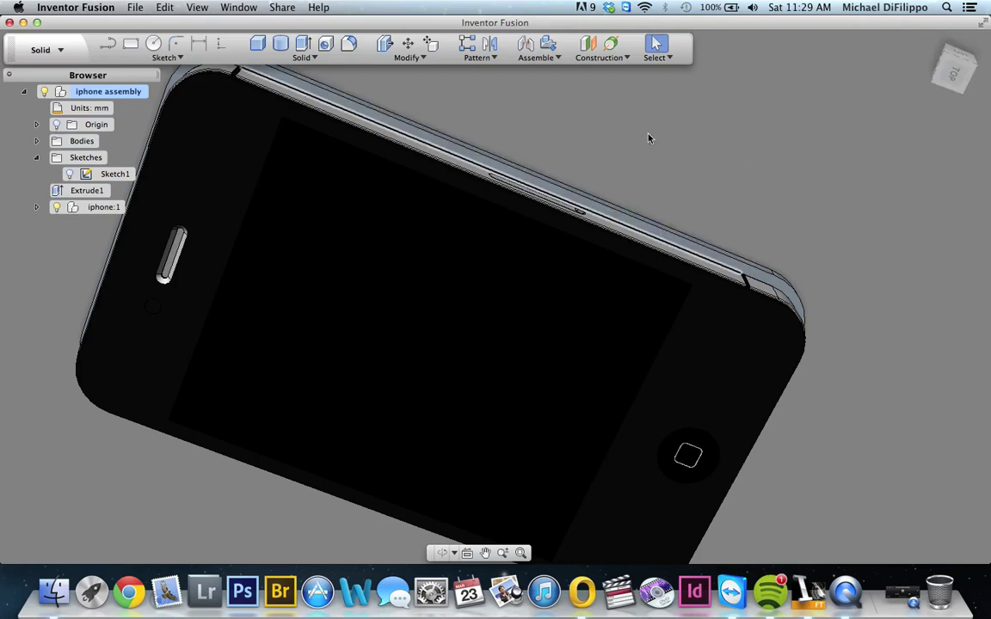
pyautogui.click(492, 170)
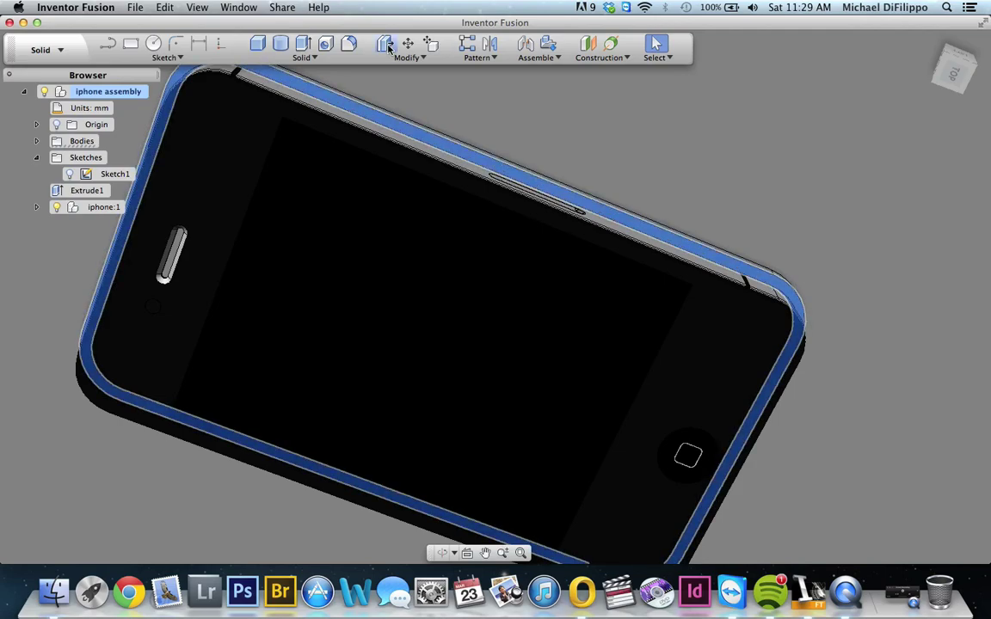
# - Extrude the rim face 9 mm into a wall around the phone, then return to the Home view
pyautogui.click(303, 45)
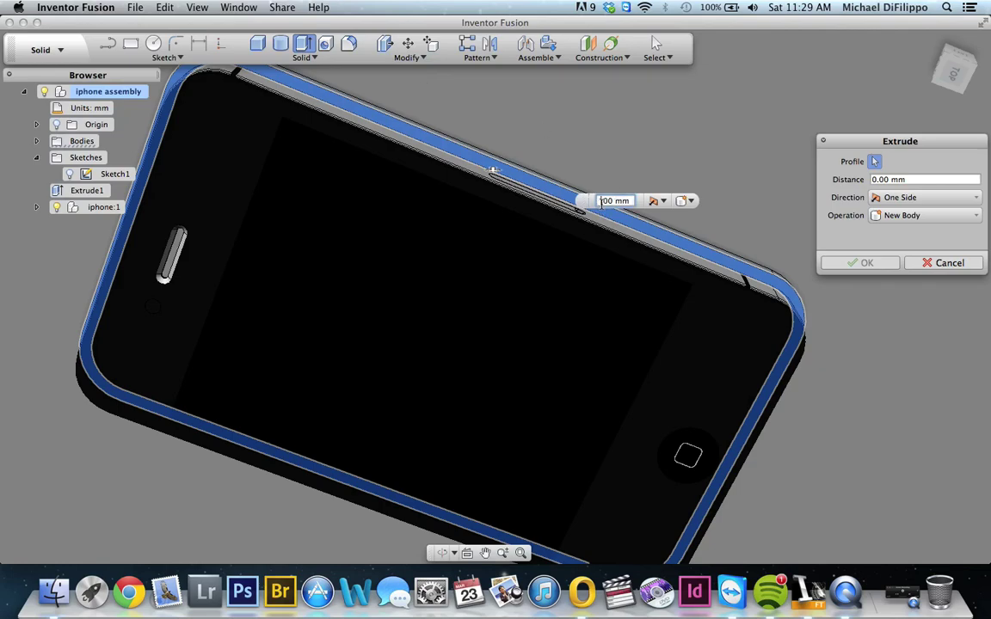
pyautogui.moveTo(600, 200); pyautogui.dragTo(602, 209)
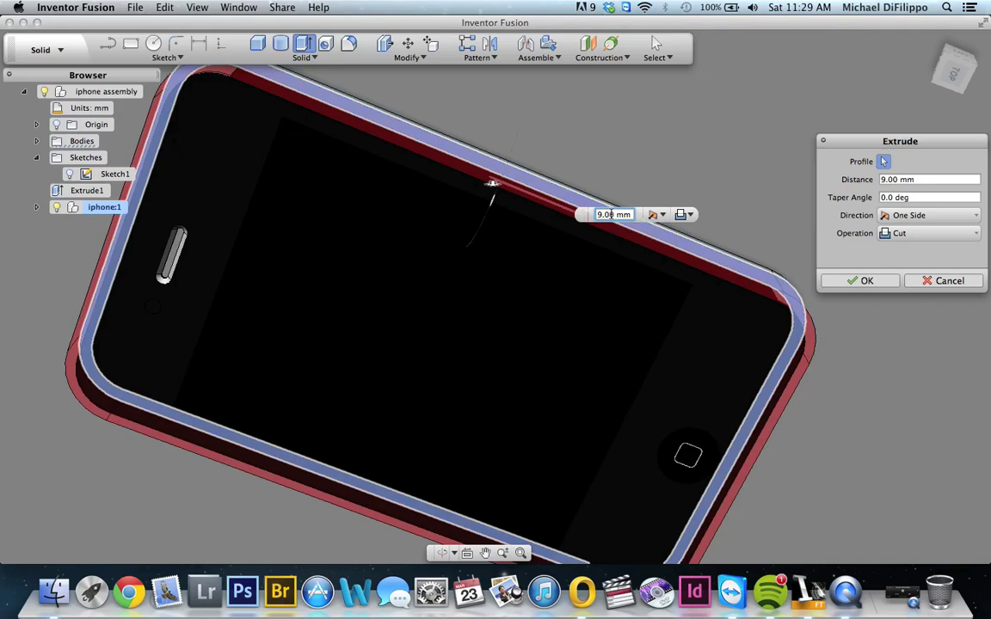
pyautogui.press('Return')
pyautogui.click(927, 42)
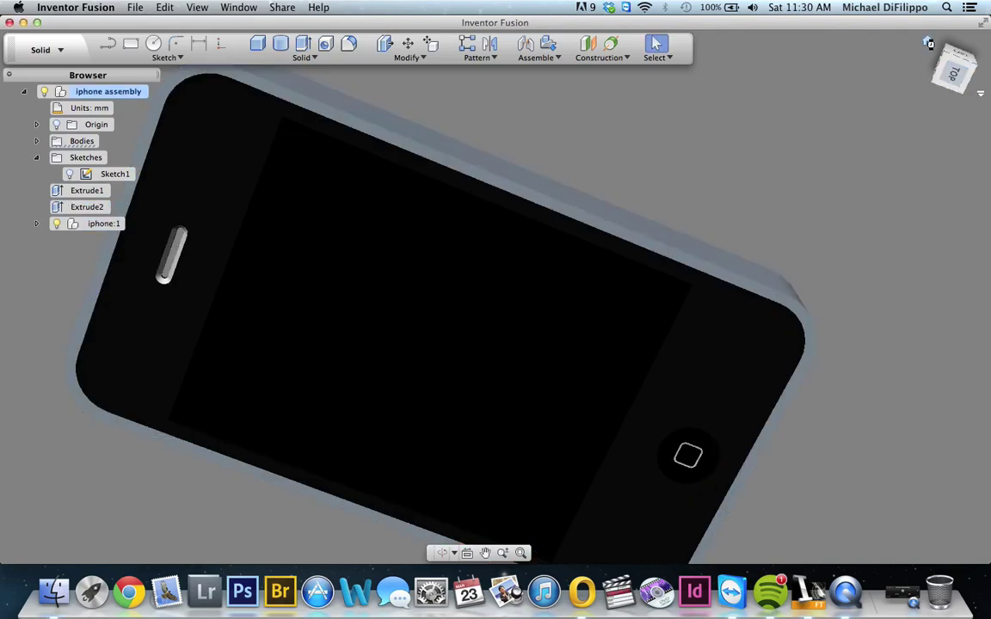
# - Toggle iphone:1 off and on to inspect the wall, then rotate to the Bottom view
pyautogui.click(56, 224)
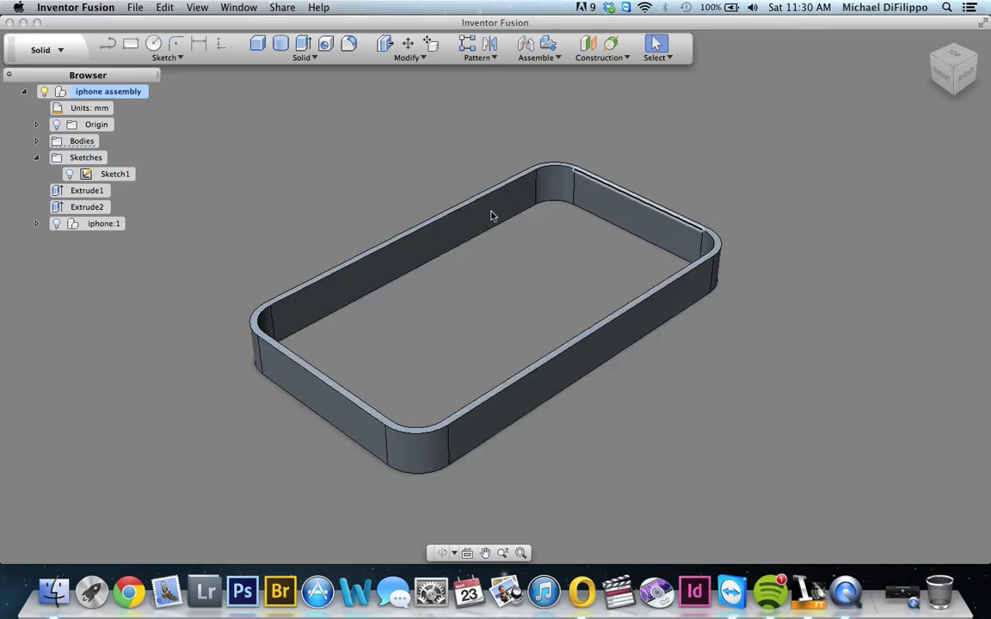
pyautogui.click(56, 222)
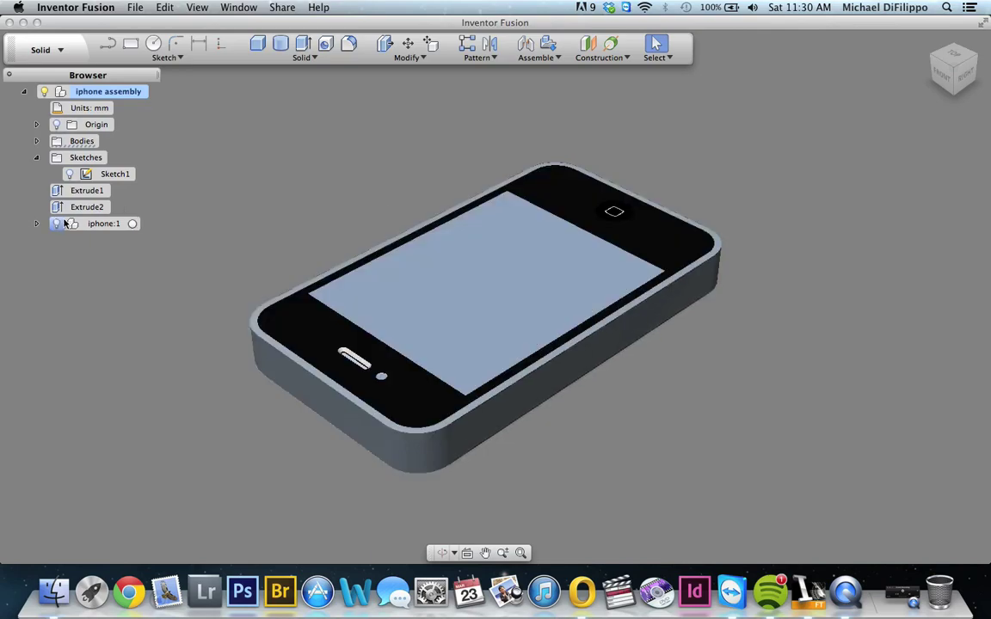
pyautogui.click(953, 92)
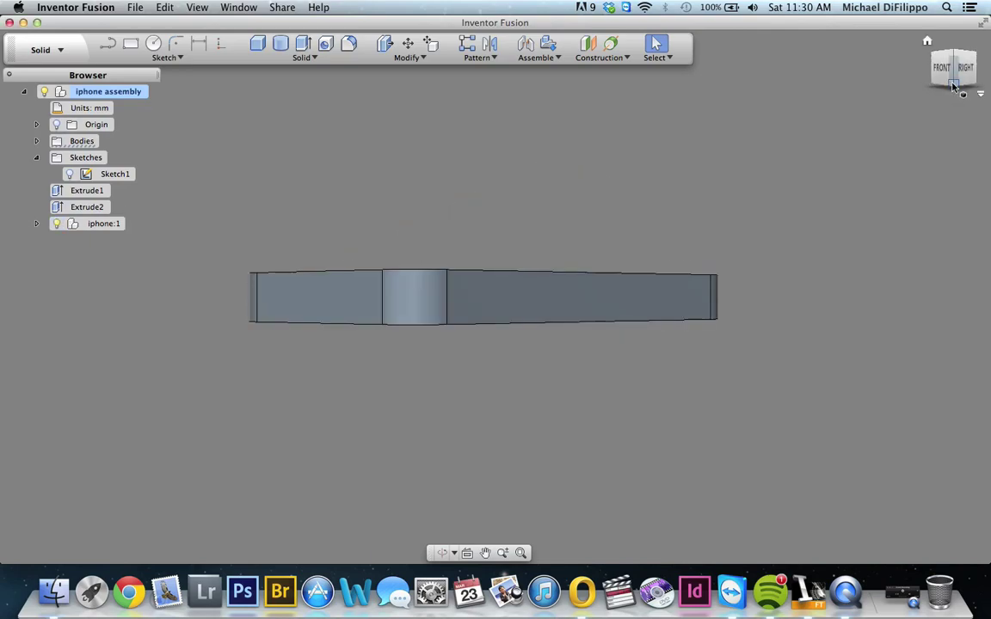
pyautogui.click(954, 85)
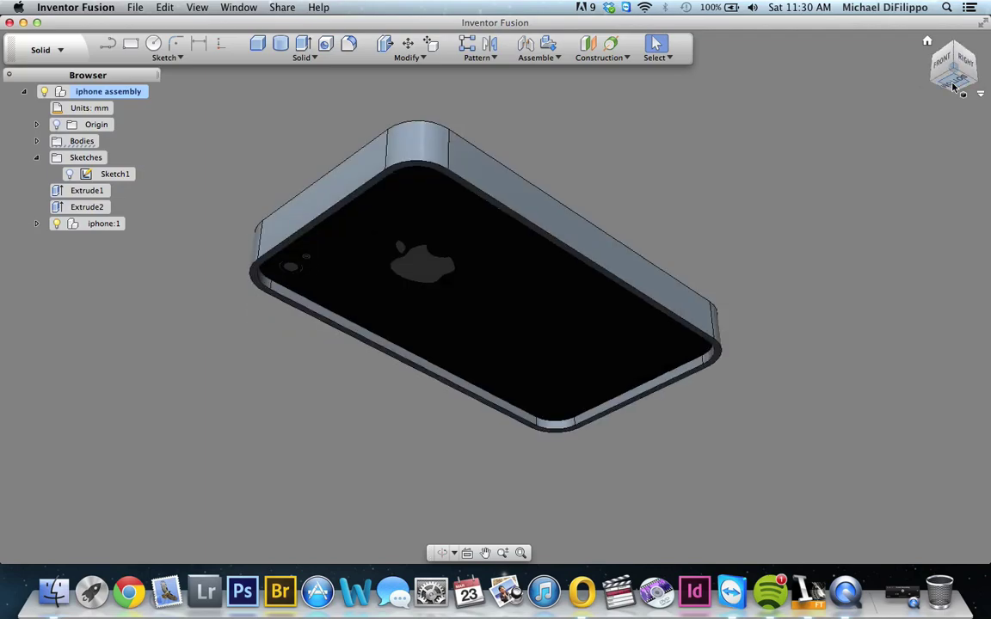
pyautogui.click(956, 82)
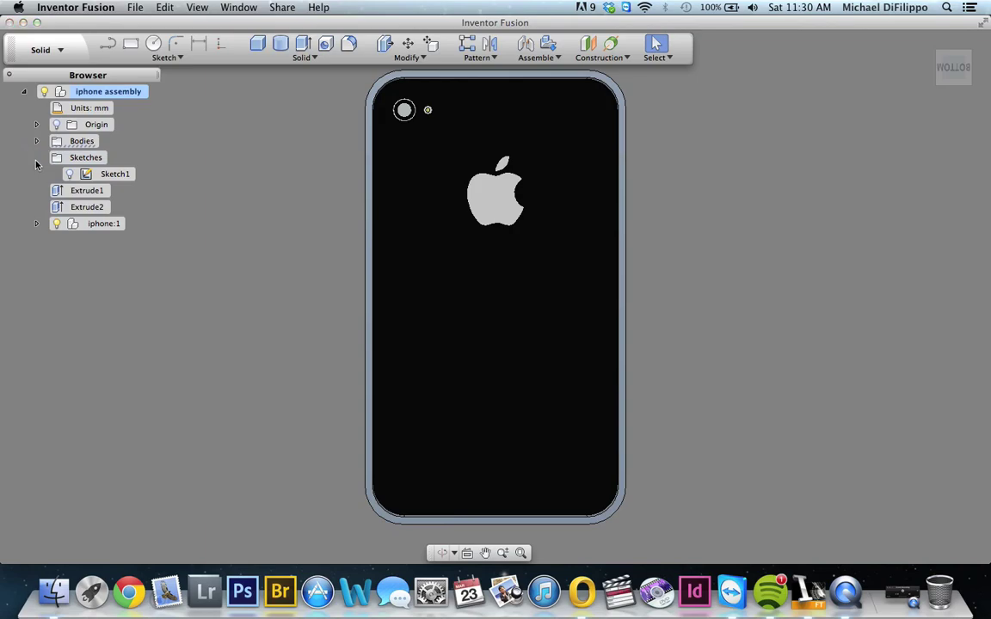
# - Expand Bodies in the model tree and rename Body1 to 'case'
pyautogui.click(37, 158)
pyautogui.click(36, 141)
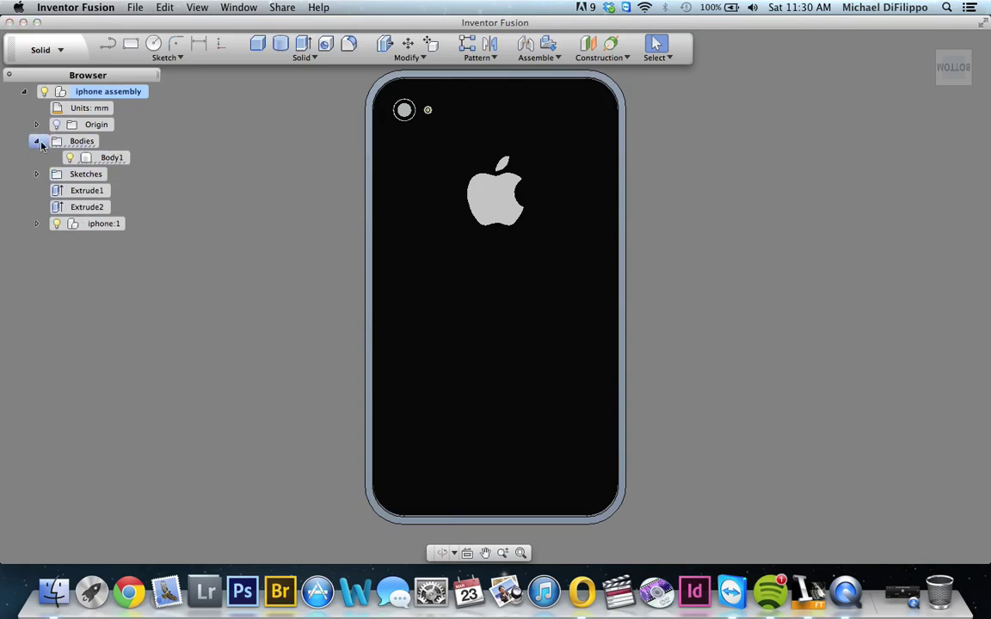
pyautogui.click(110, 160)
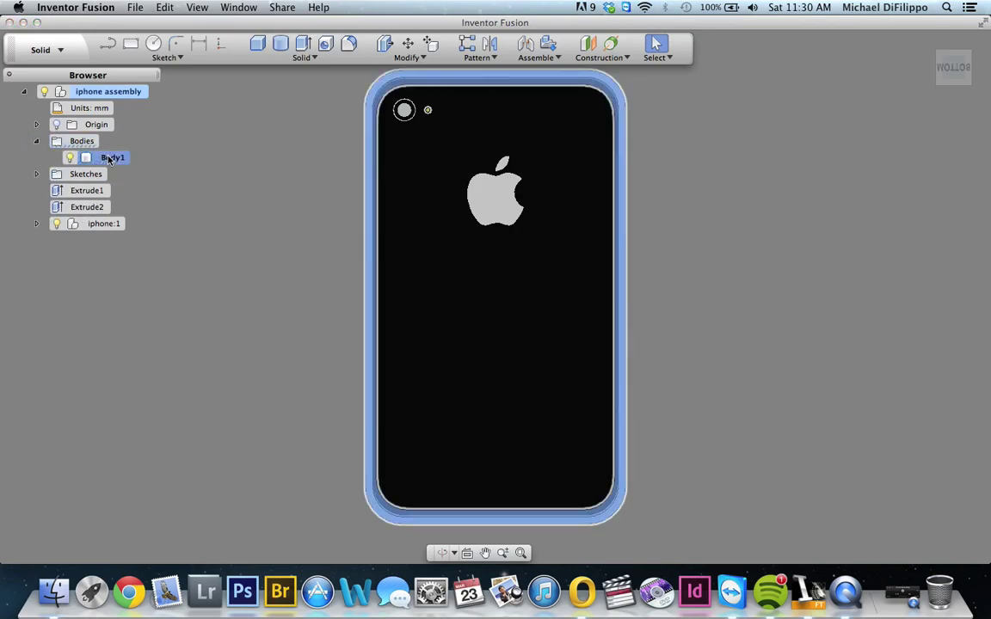
pyautogui.write('case')
pyautogui.press('Escape')
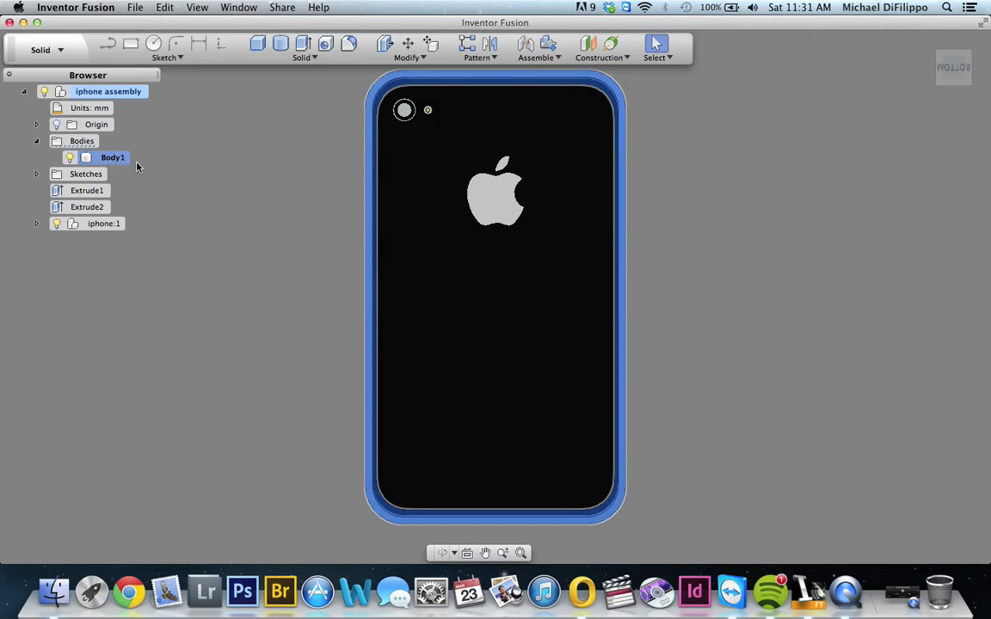
pyautogui.click(112, 159)
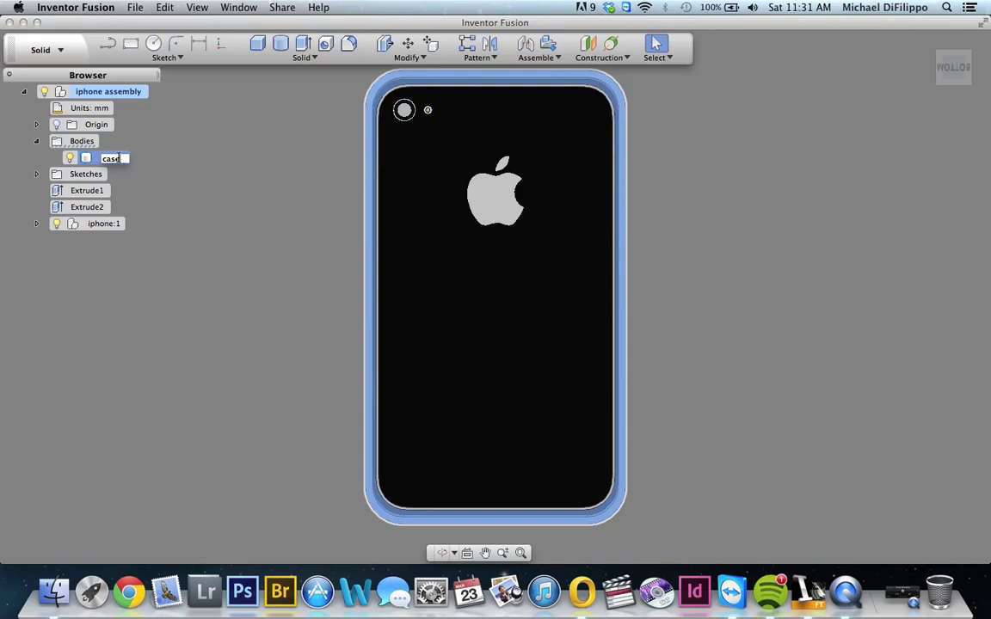
pyautogui.press('Escape')
pyautogui.write('case')
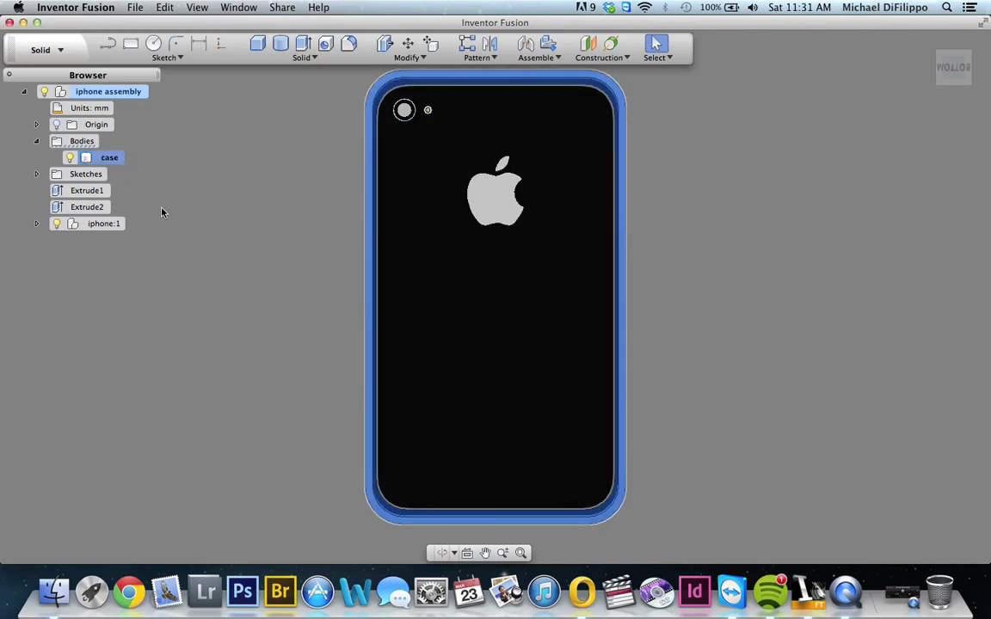
pyautogui.press('Return')
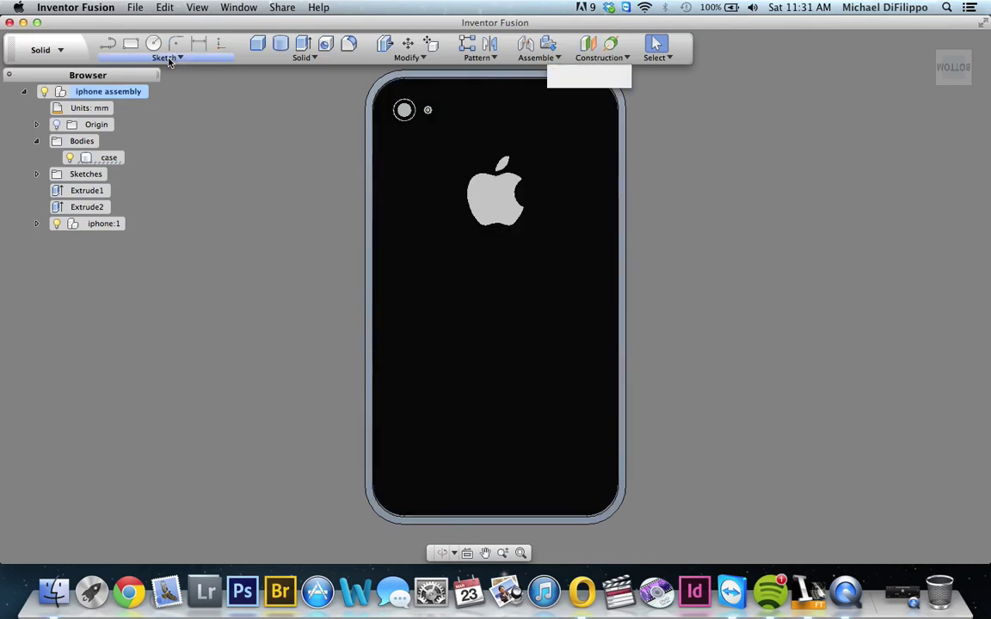
# - Create a sketch on the phone's back face, finish it, and hide iphone:1 to reveal its curves
pyautogui.click(113, 49)
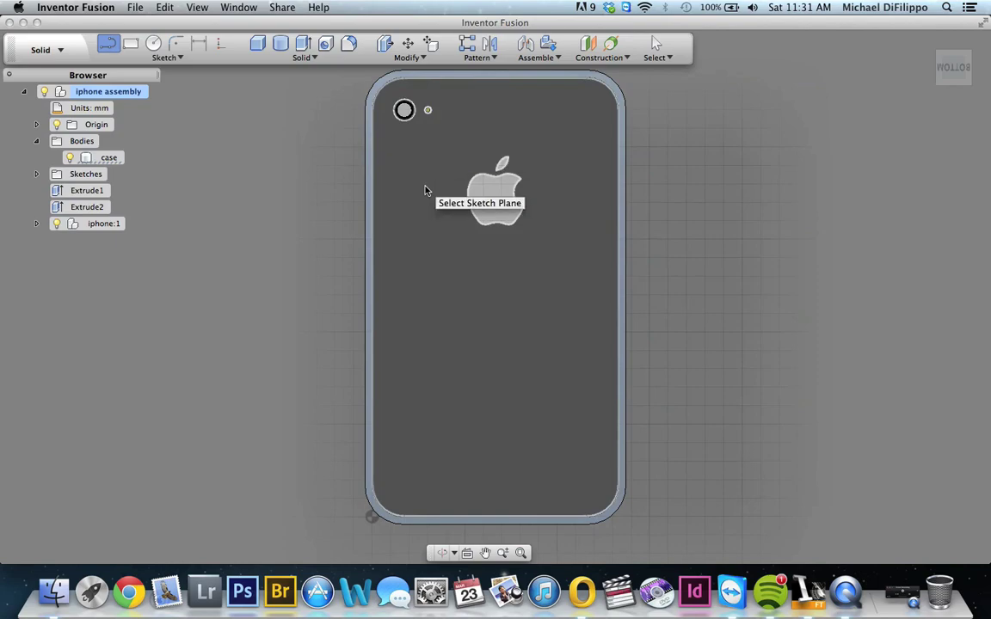
pyautogui.click(424, 190)
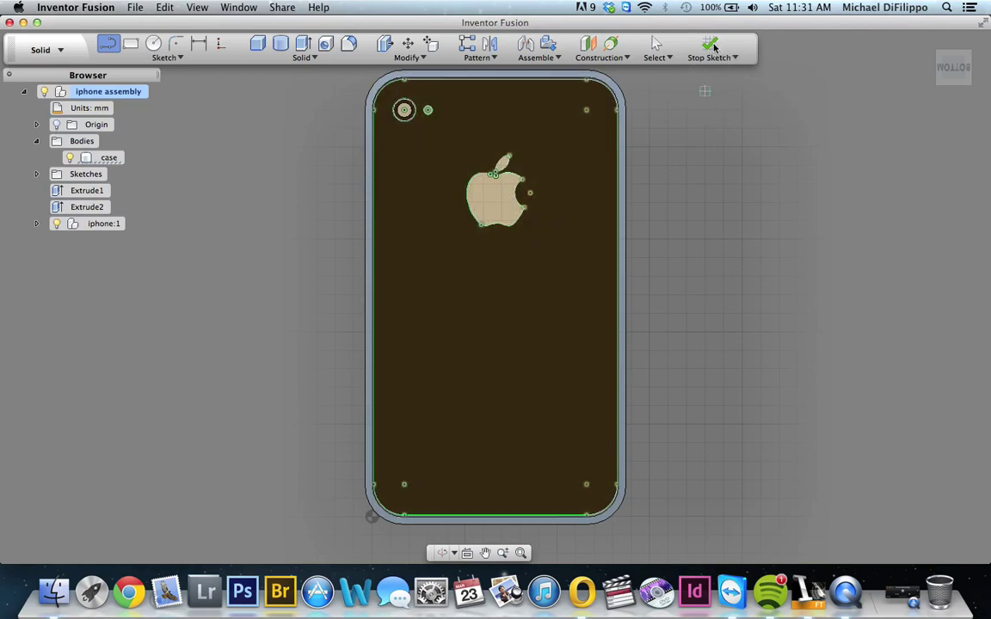
pyautogui.click(713, 47)
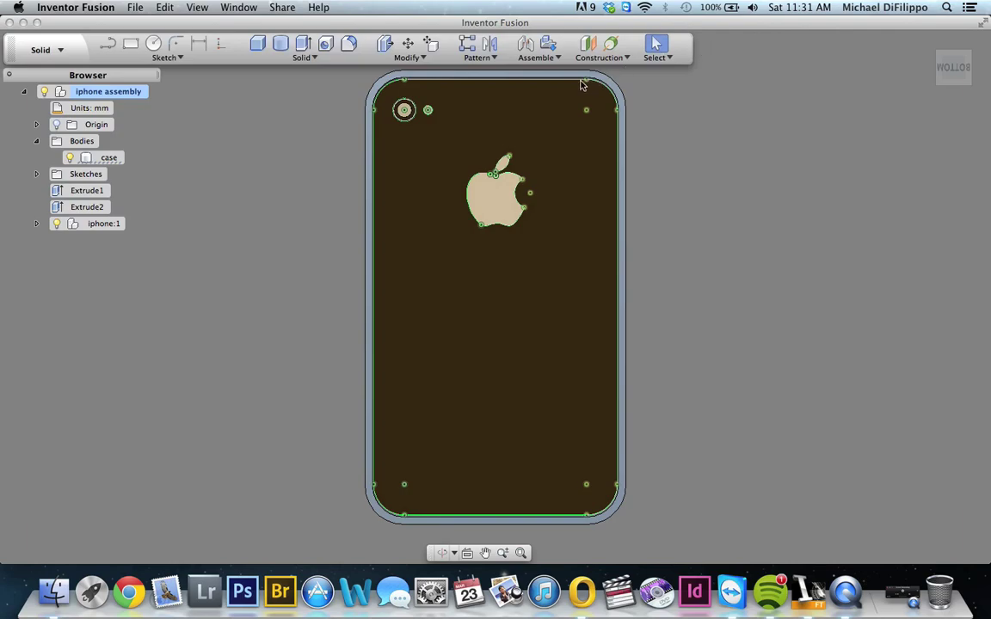
pyautogui.click(56, 224)
pyautogui.click(55, 225)
pyautogui.click(55, 224)
pyautogui.click(56, 225)
pyautogui.click(56, 224)
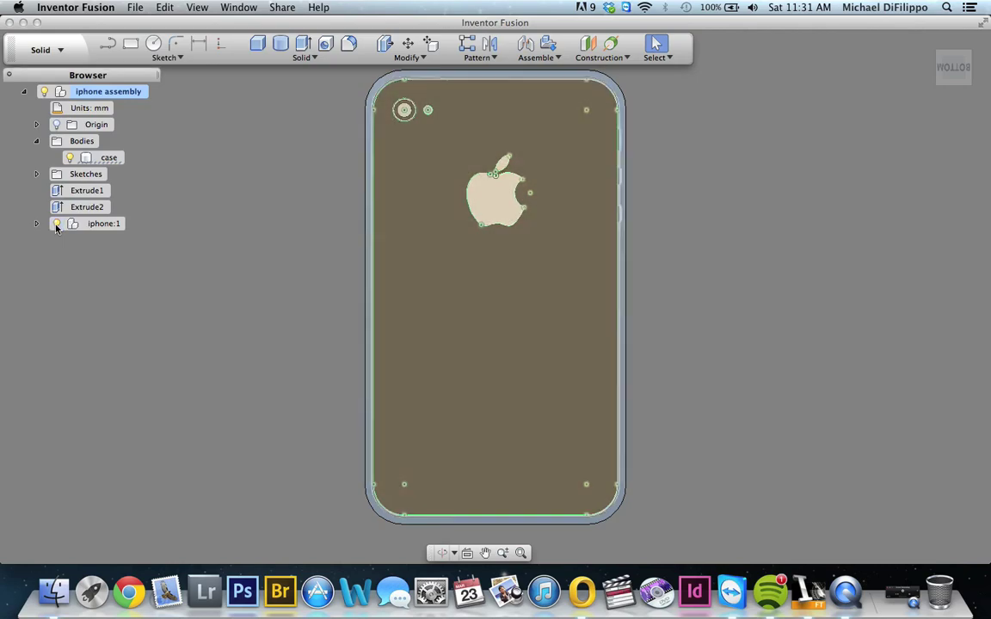
pyautogui.click(56, 225)
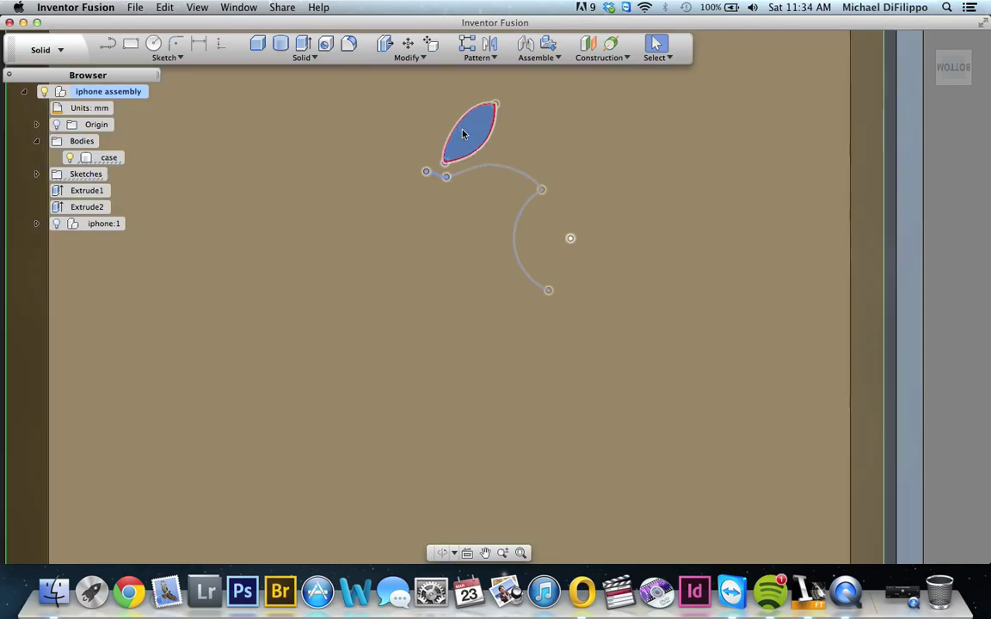
# - Delete the apple leaf and logo curves from the back-face sketch, leaving the camera circles
pyautogui.click(464, 134)
pyautogui.click(370, 89)
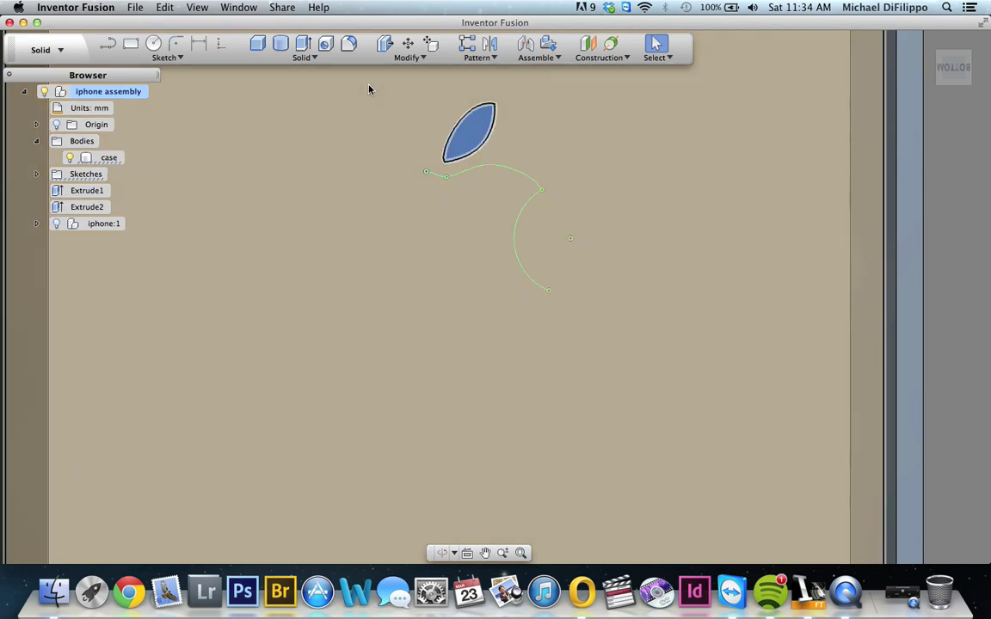
pyautogui.moveTo(370, 89)
pyautogui.mouseDown()
pyautogui.moveTo(595, 279)
pyautogui.moveTo(656, 353)
pyautogui.mouseUp()
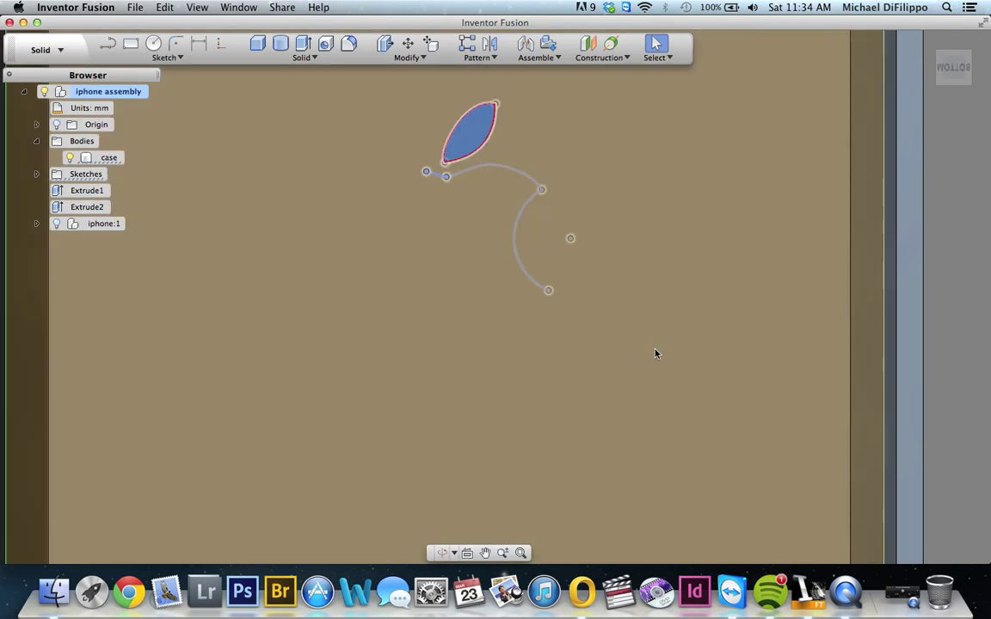
pyautogui.press('Delete')
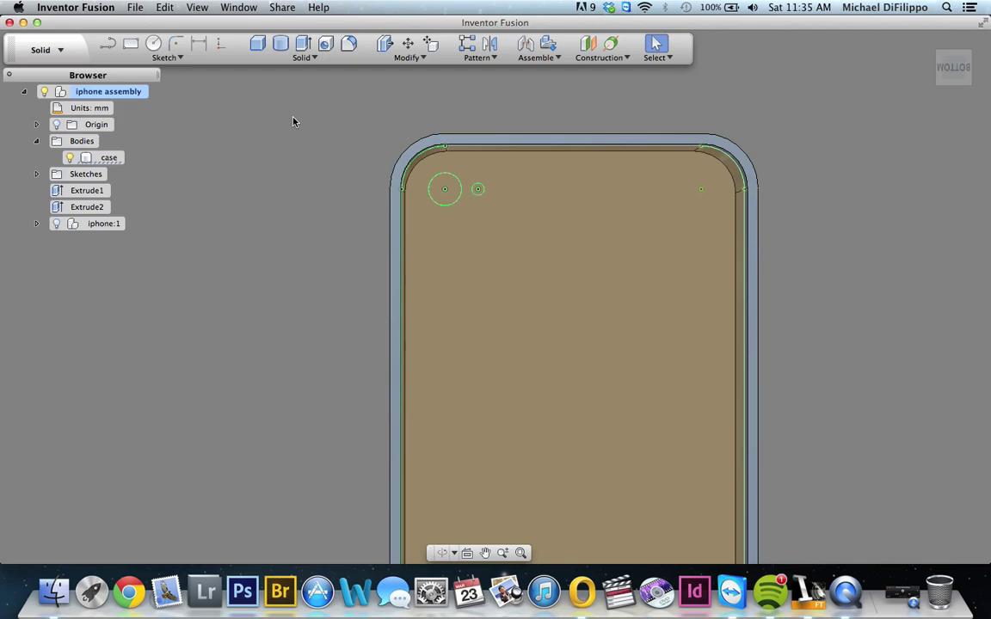
# - Offset the camera circle outward by 3 mm
pyautogui.click(176, 57)
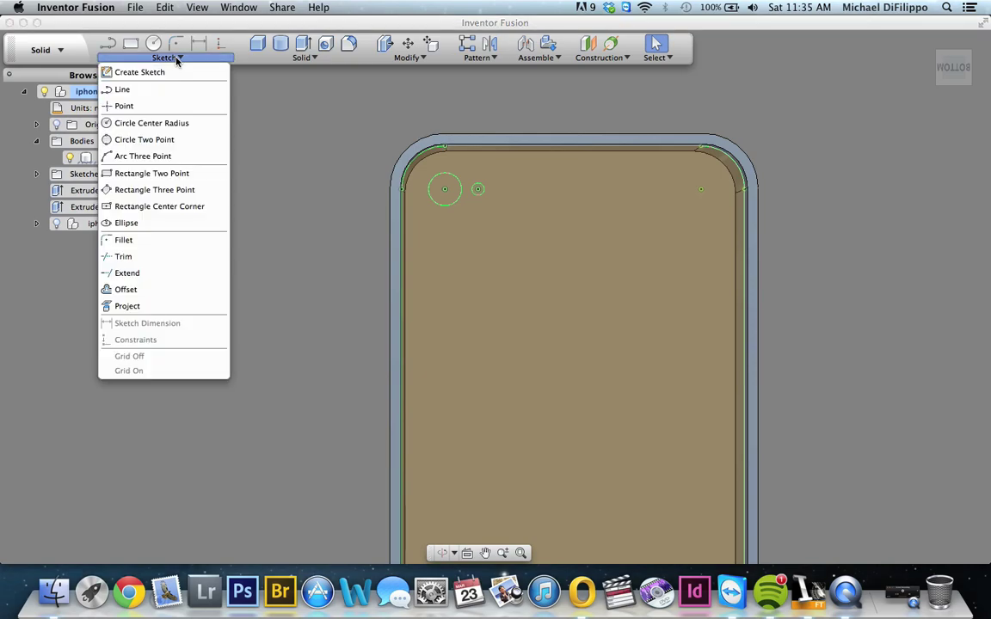
pyautogui.click(136, 291)
pyautogui.click(459, 207)
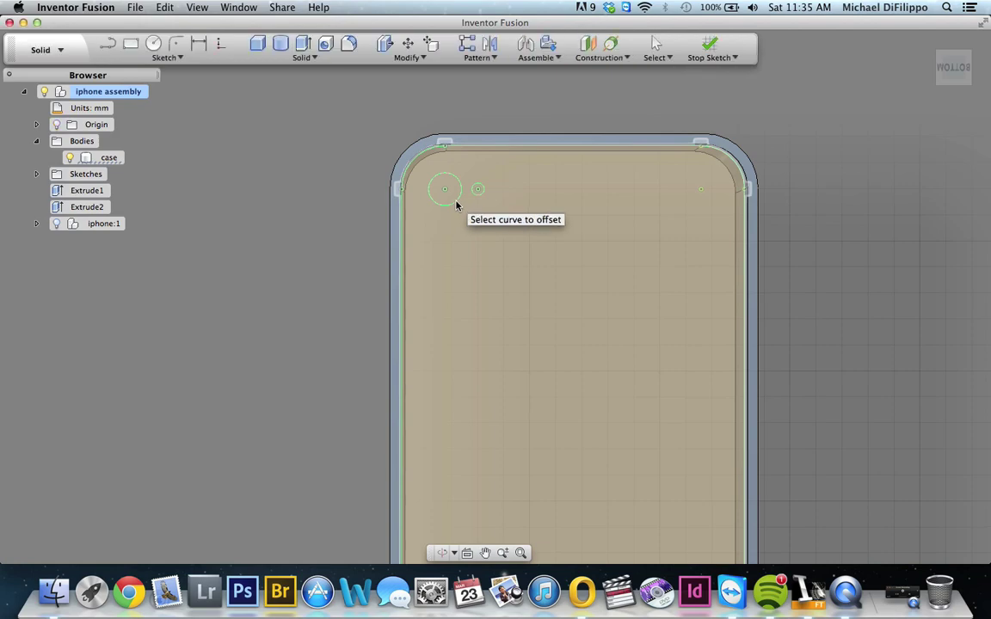
pyautogui.click(459, 204)
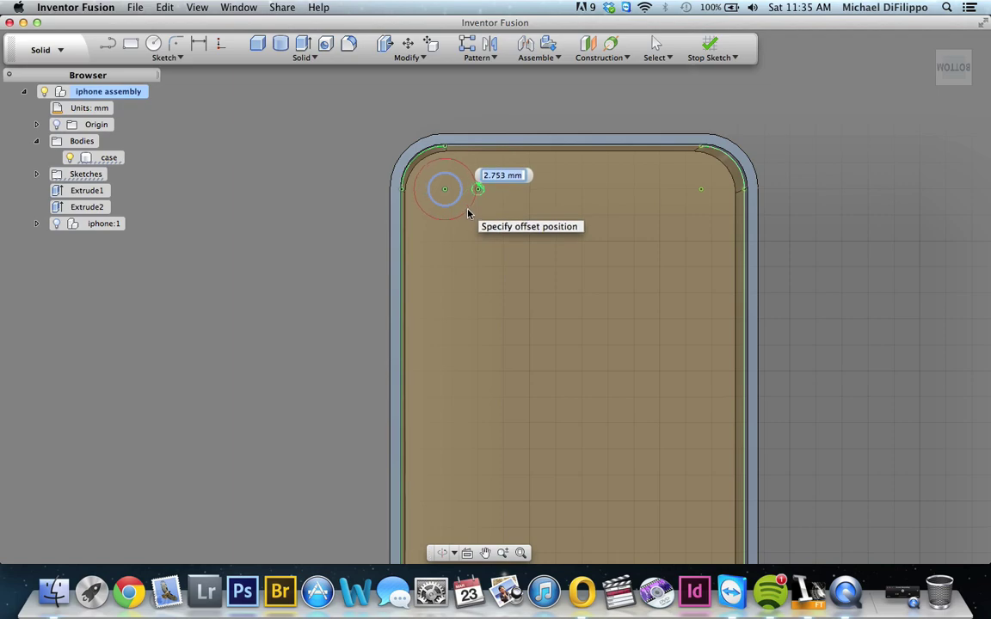
pyautogui.write('3mm')
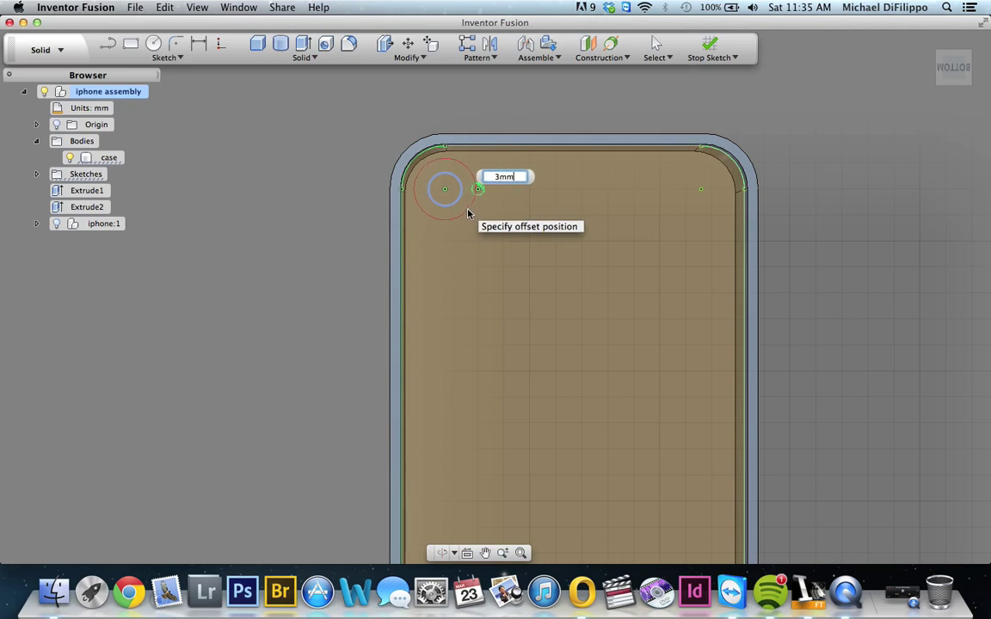
pyautogui.press('Return')
pyautogui.click(468, 213)
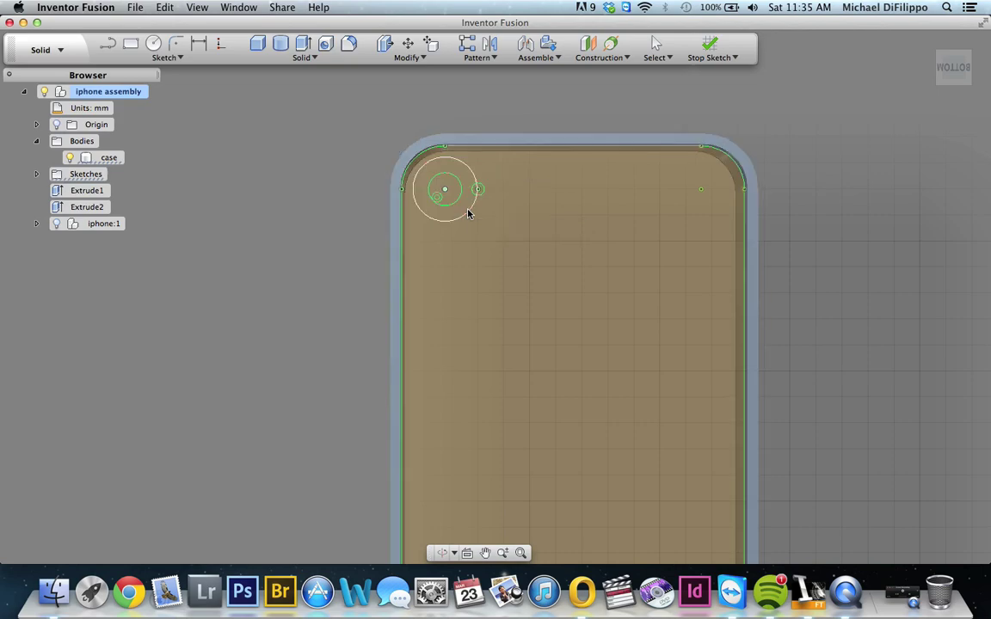
# - Offset the small flash circle outward by 3 mm, then delete the small inner circle
pyautogui.click(174, 59)
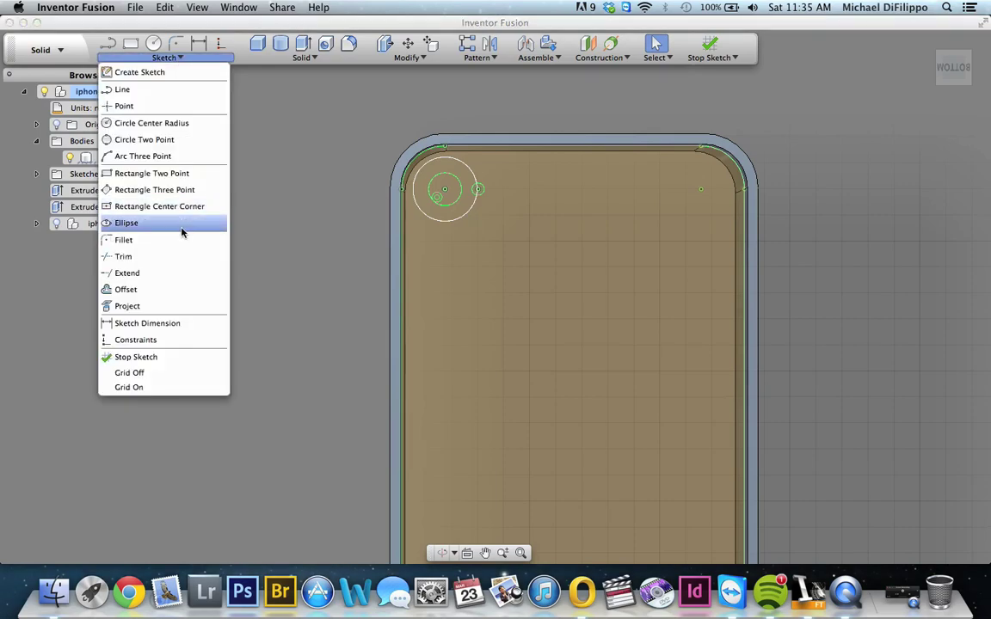
pyautogui.click(179, 296)
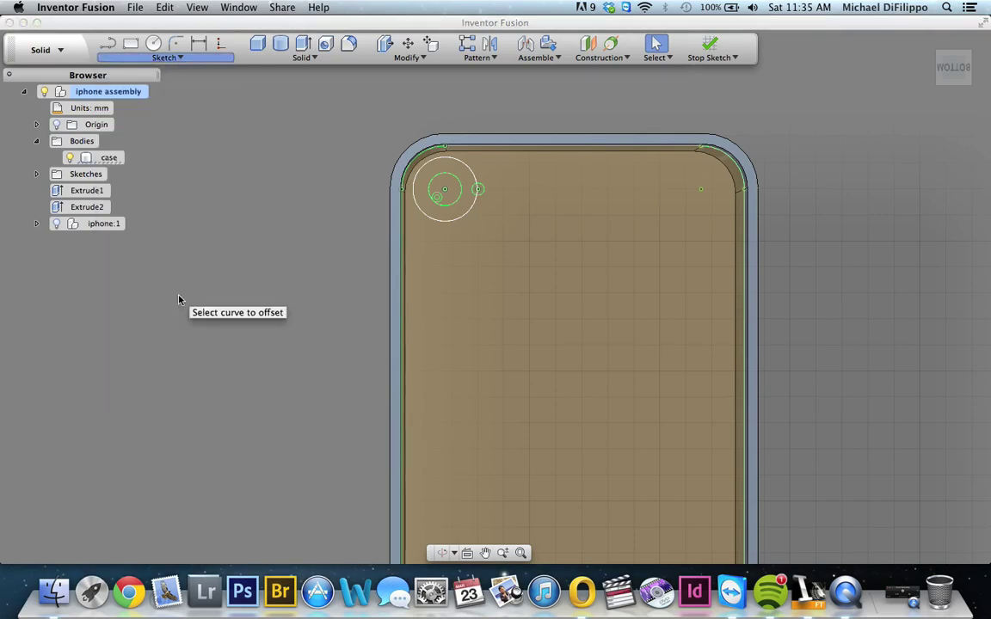
pyautogui.click(479, 196)
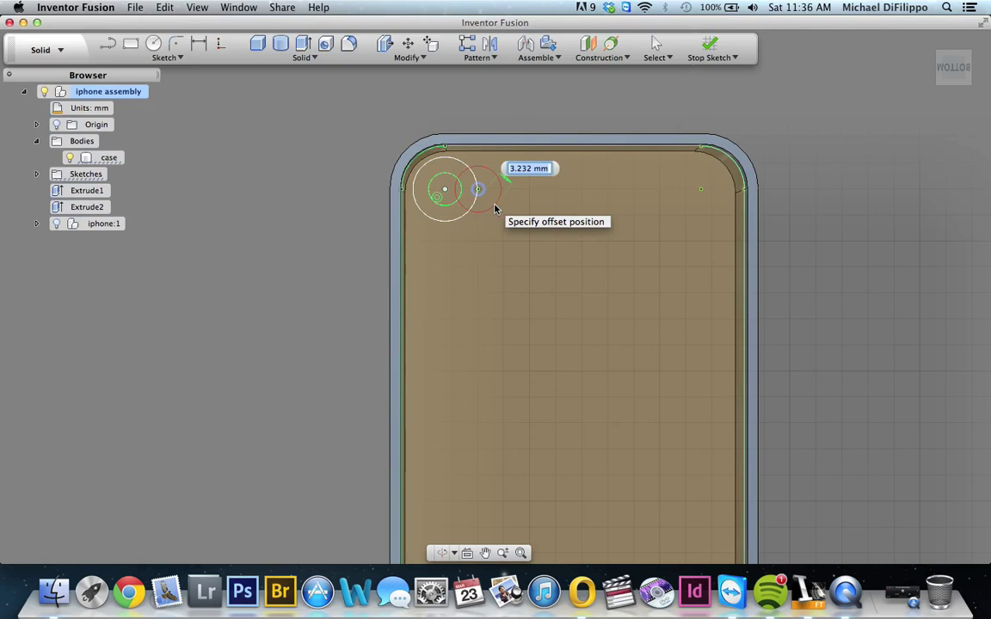
pyautogui.write('3mm')
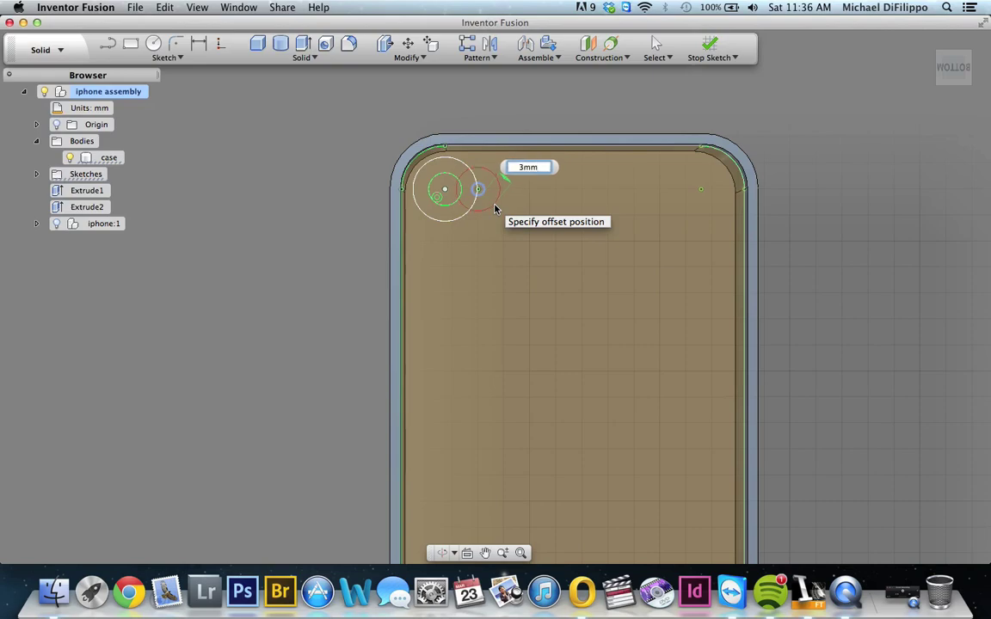
pyautogui.press('Return')
pyautogui.click(494, 209)
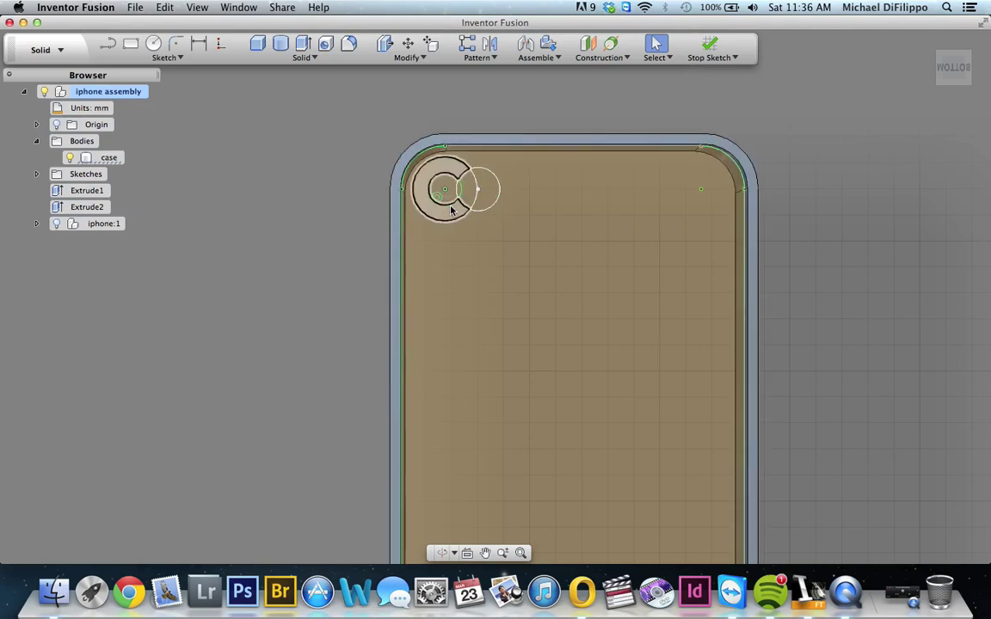
pyautogui.click(450, 205)
pyautogui.press('Delete')
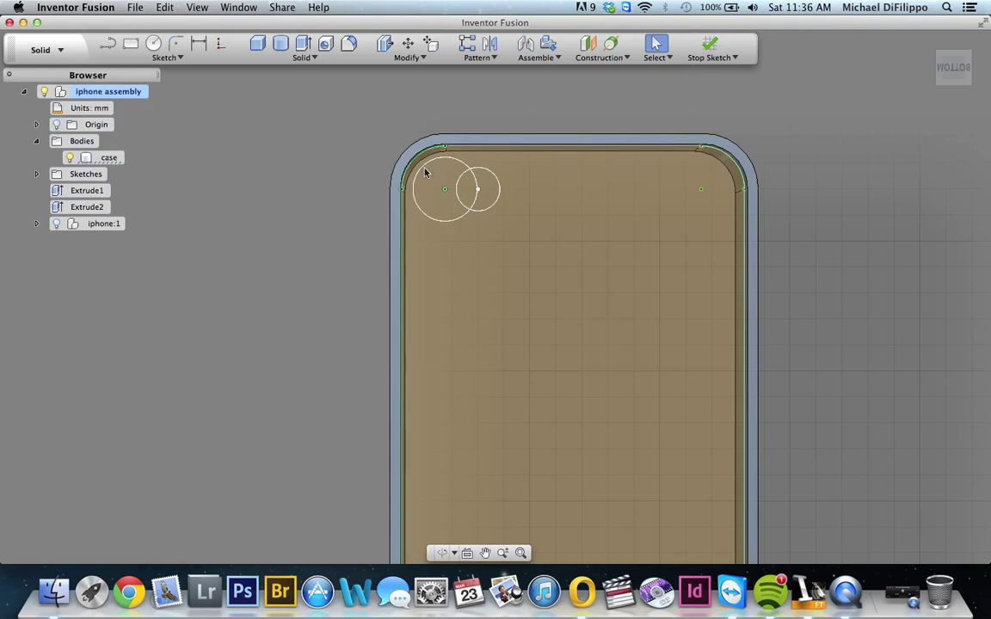
pyautogui.click(469, 183)
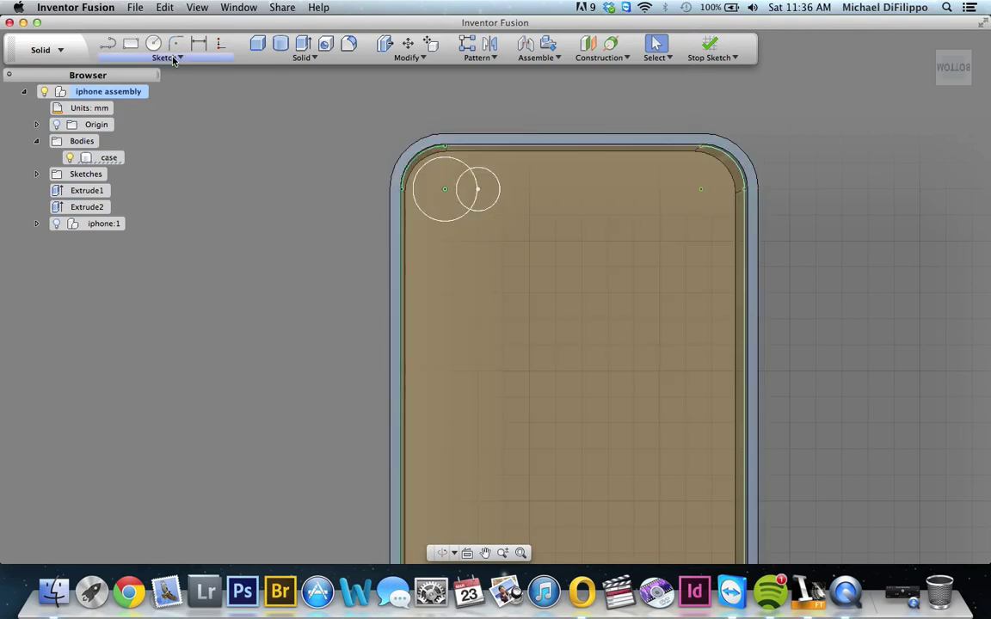
# - Trim the inner overlapping arcs of both circles into one keyhole outline and stop the sketch
pyautogui.click(177, 58)
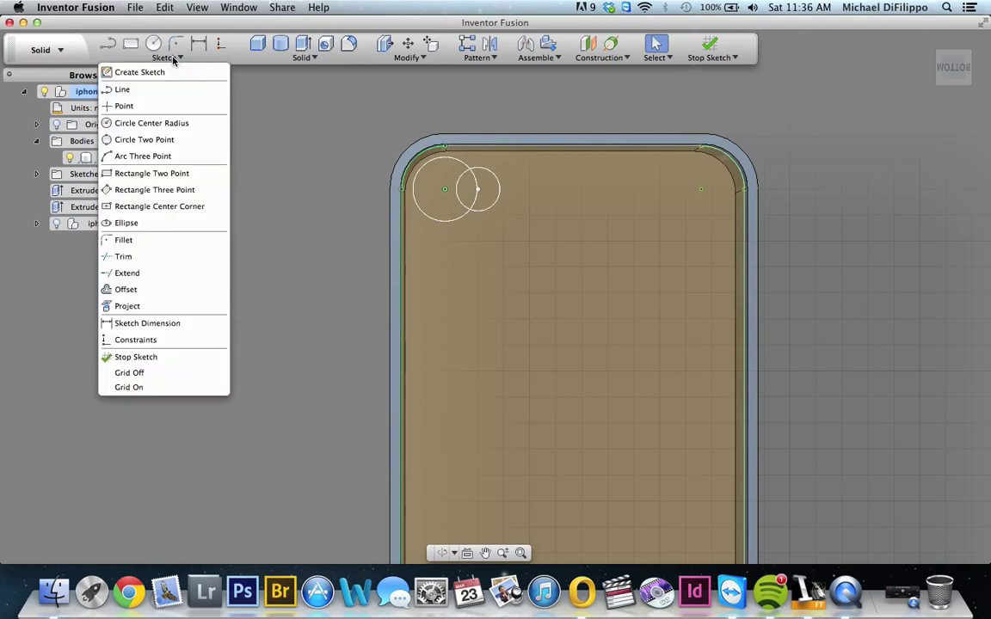
pyautogui.click(125, 255)
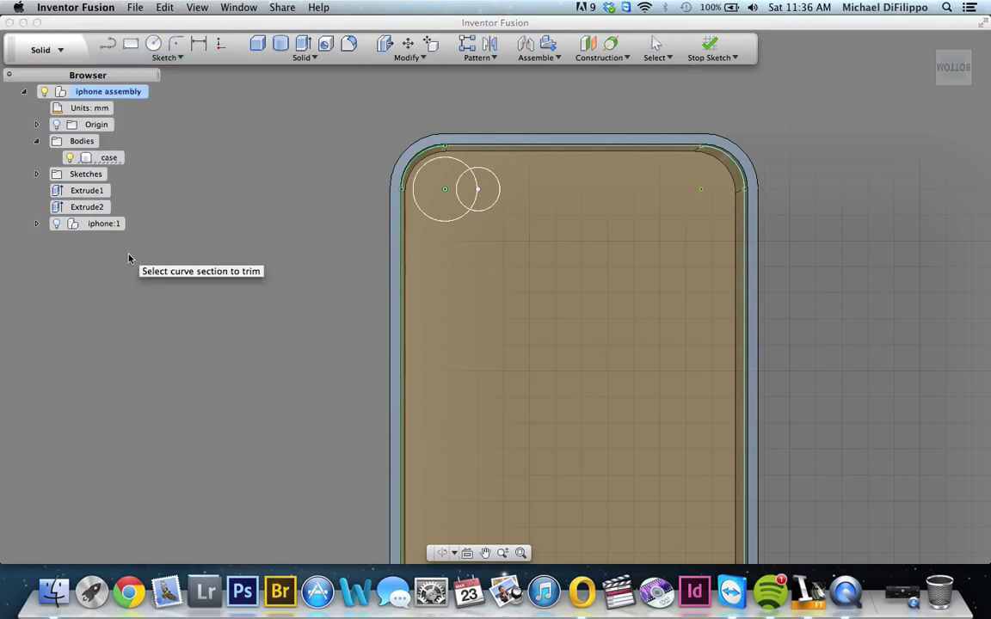
pyautogui.click(460, 197)
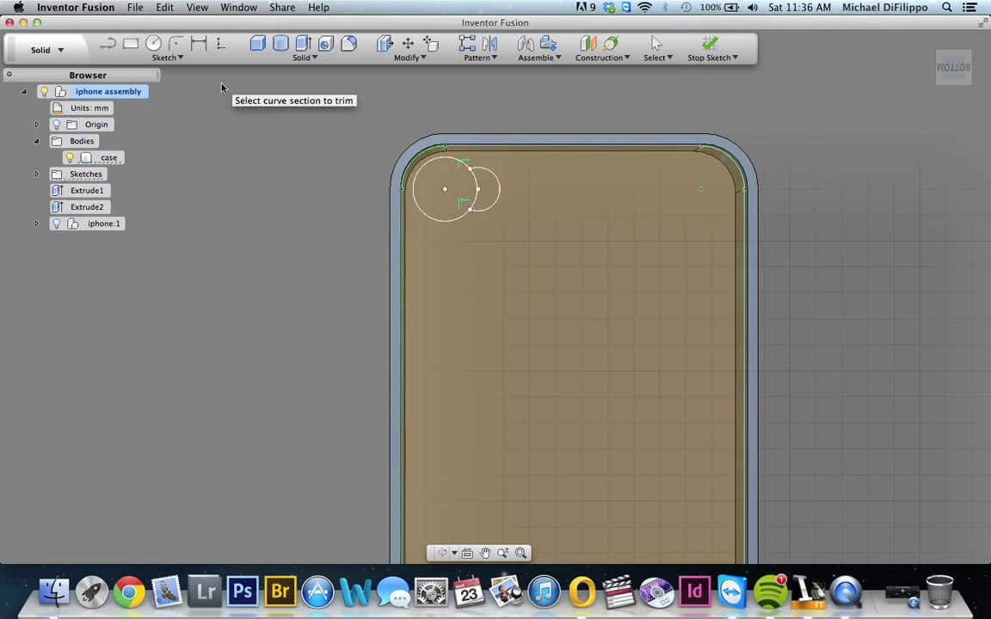
pyautogui.click(165, 57)
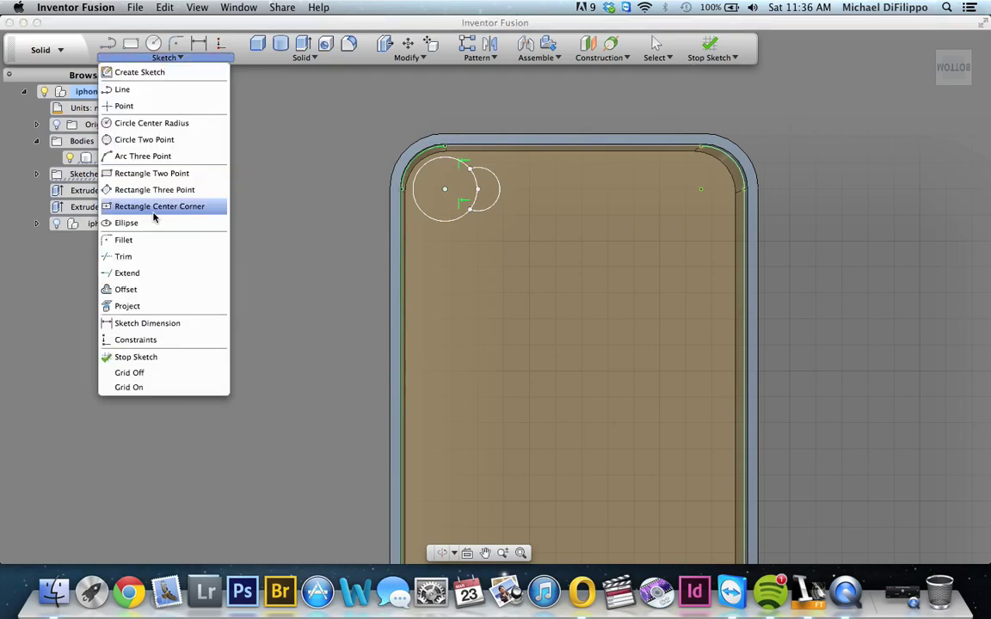
pyautogui.click(123, 256)
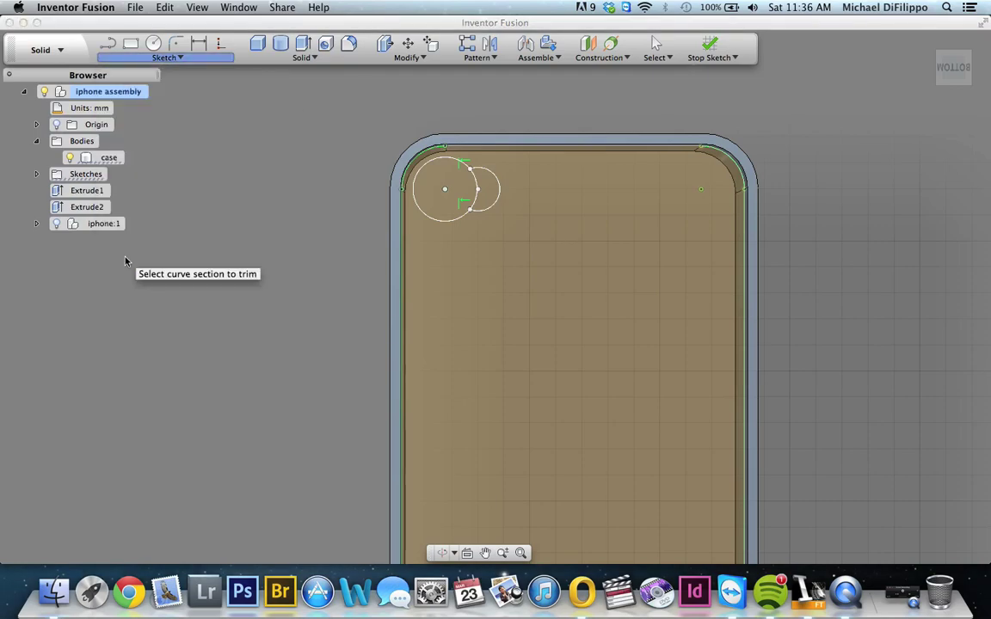
pyautogui.click(478, 186)
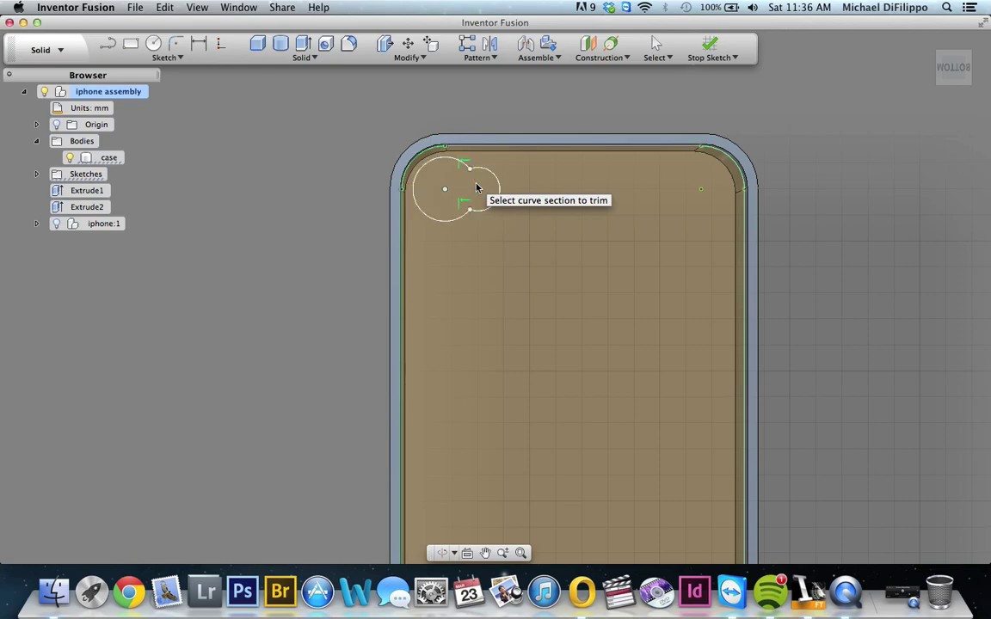
pyautogui.press('Escape')
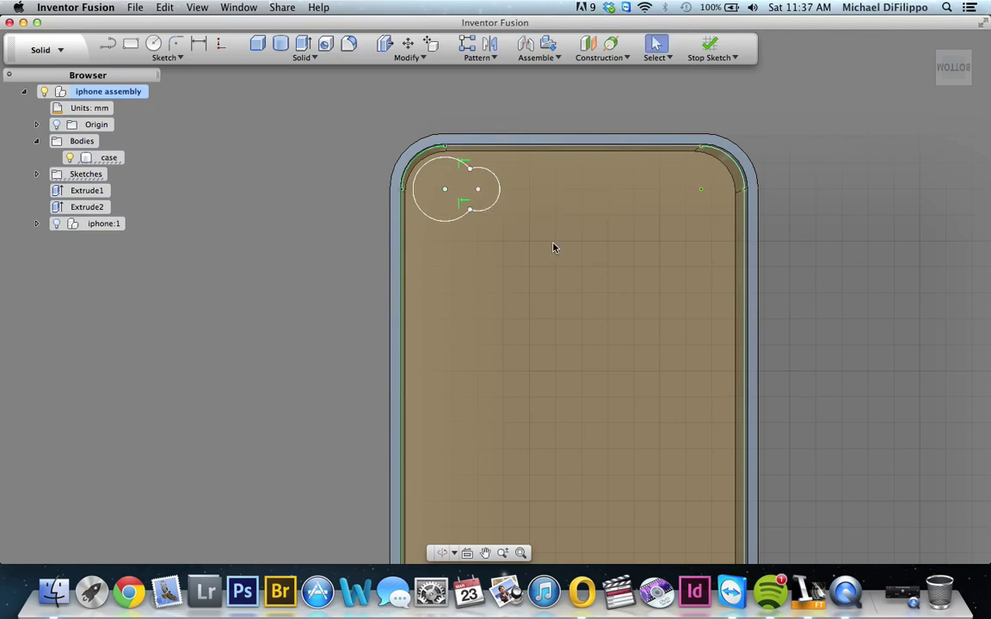
pyautogui.click(709, 50)
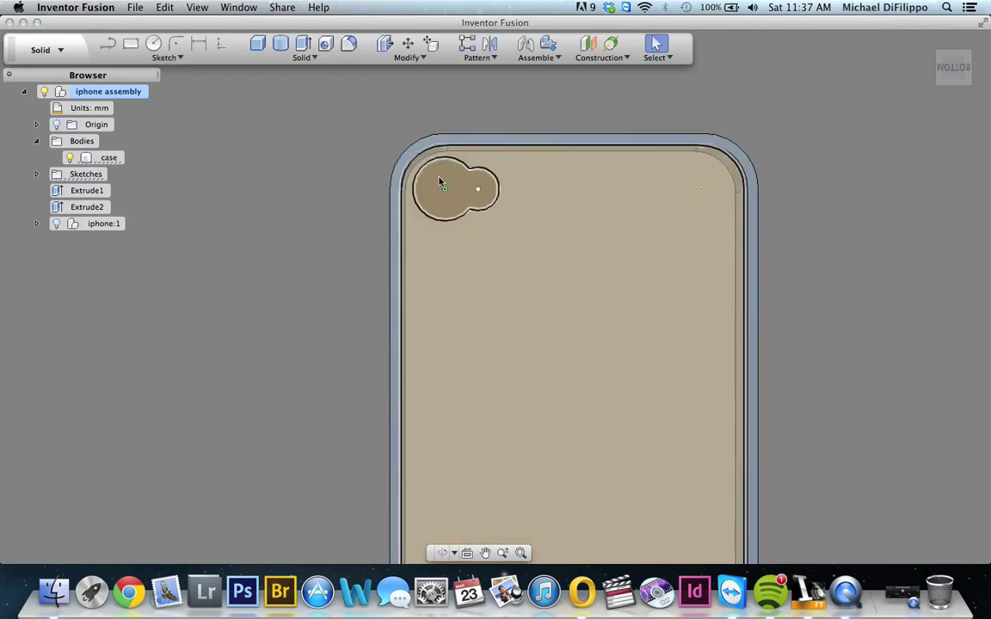
# - Extrude the keyhole profile as a 3 mm cut through the case back, then return home
pyautogui.click(303, 43)
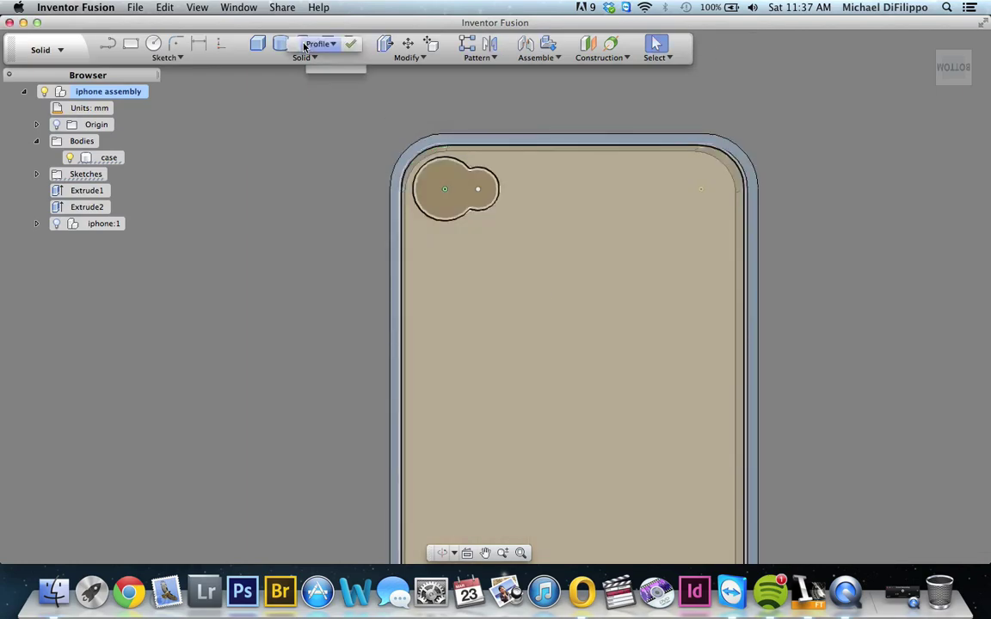
pyautogui.click(351, 44)
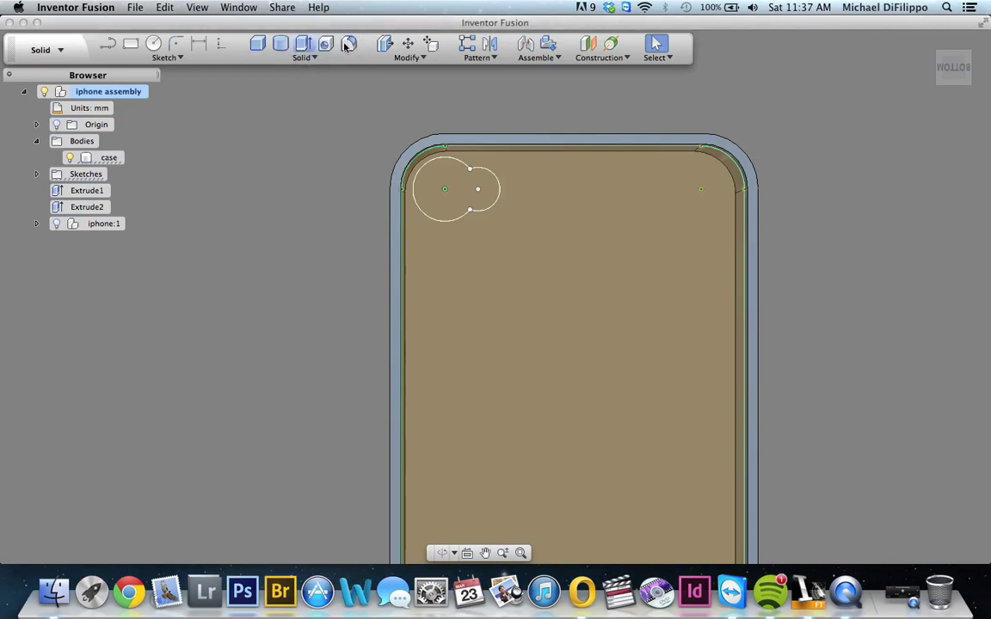
pyautogui.click(303, 47)
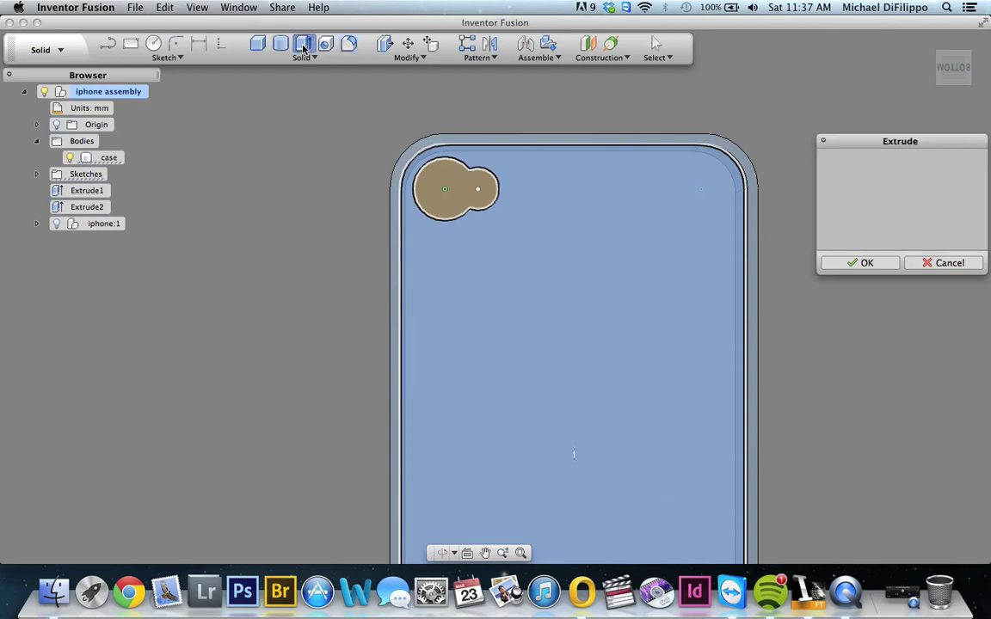
pyautogui.write('3mm')
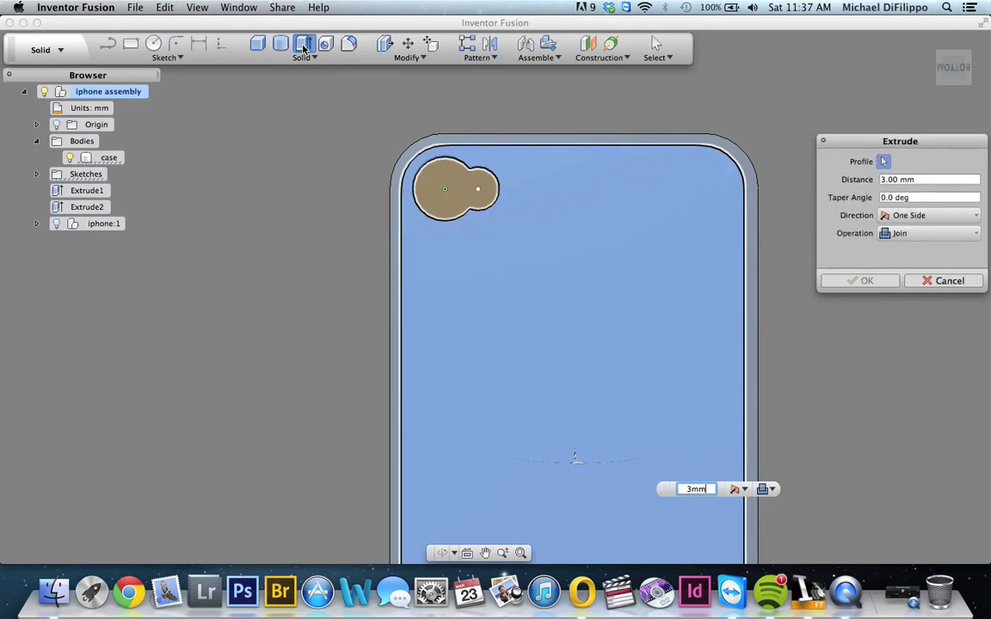
pyautogui.press('Return')
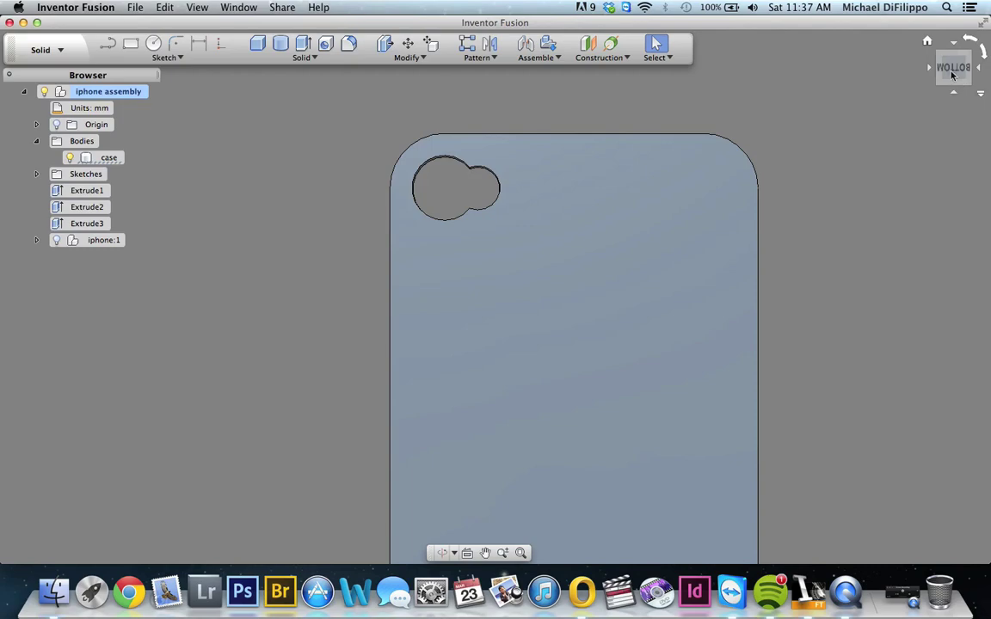
pyautogui.click(926, 42)
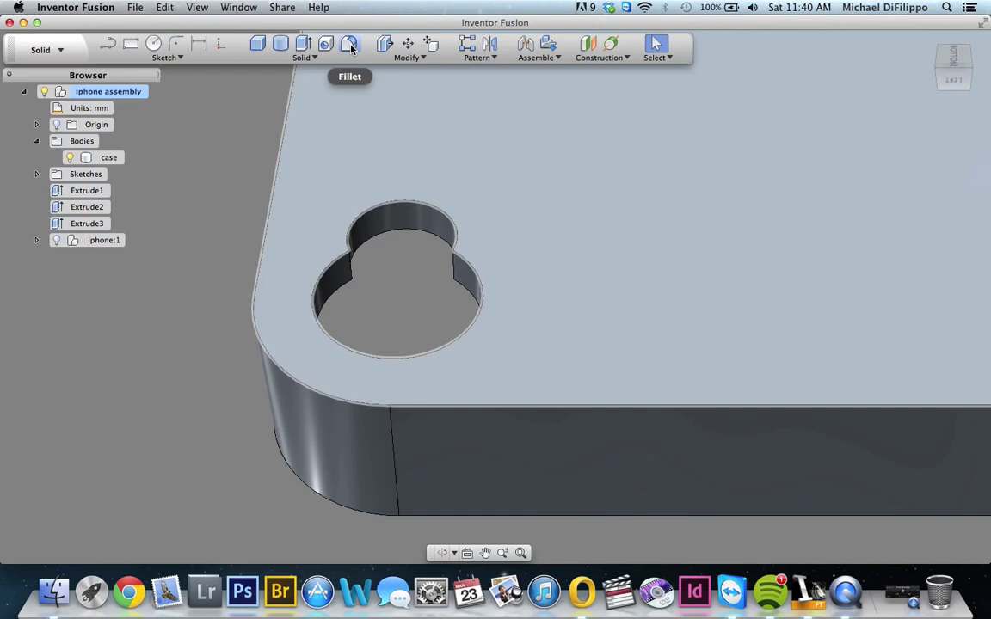
# - Fillet the keyhole opening's large round edge and upper arc edge at 1 mm
pyautogui.click(349, 44)
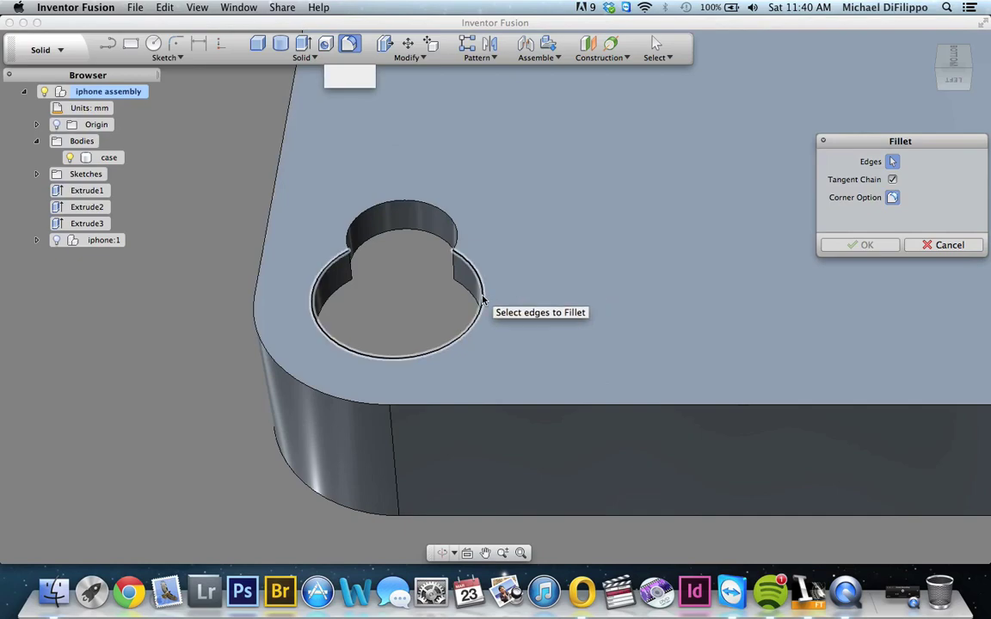
pyautogui.click(482, 300)
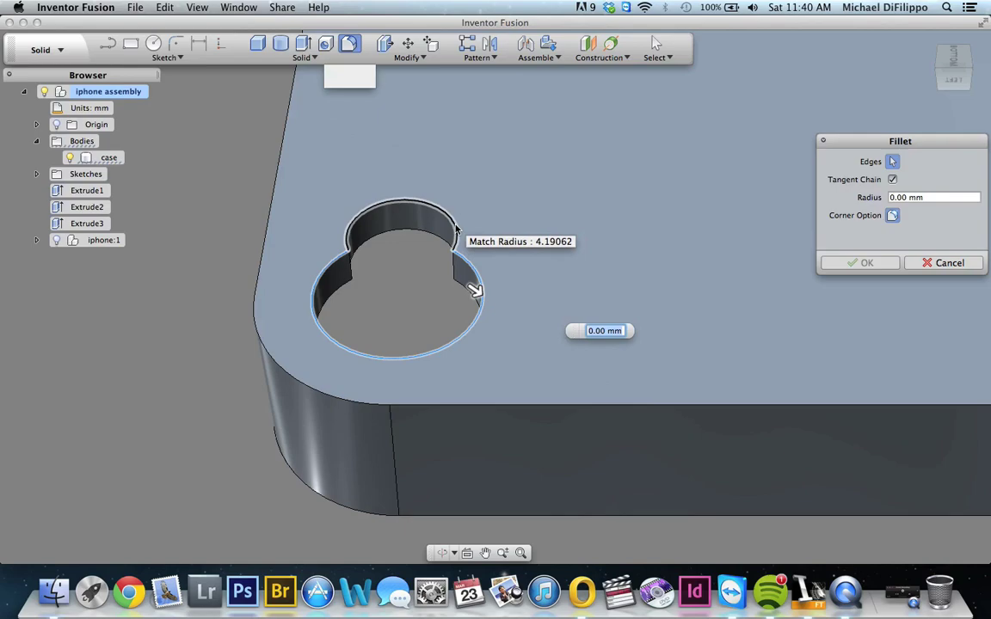
pyautogui.click(456, 228)
pyautogui.write('1mm')
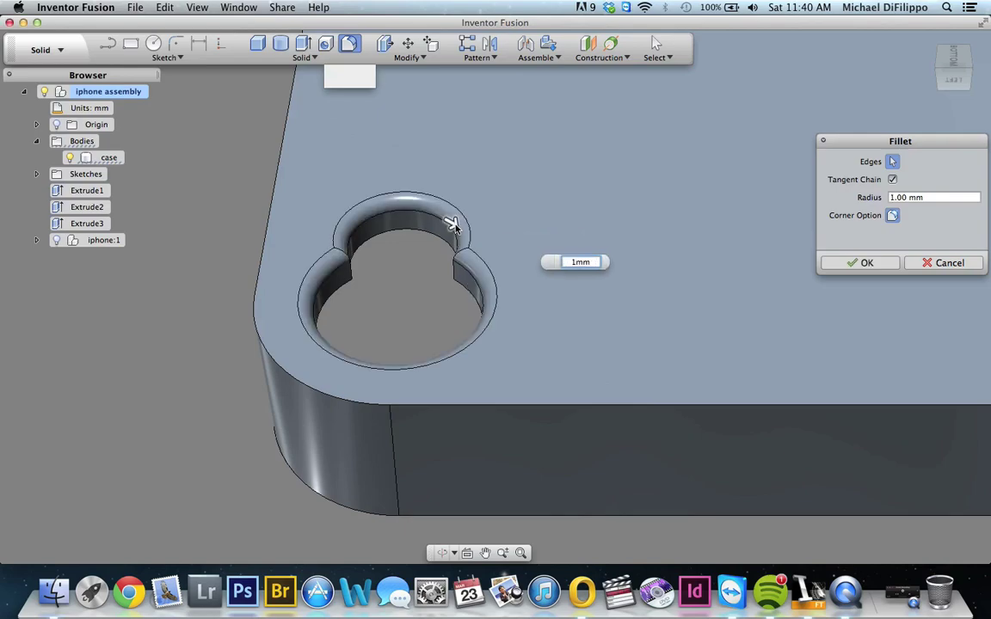
pyautogui.press('Return')
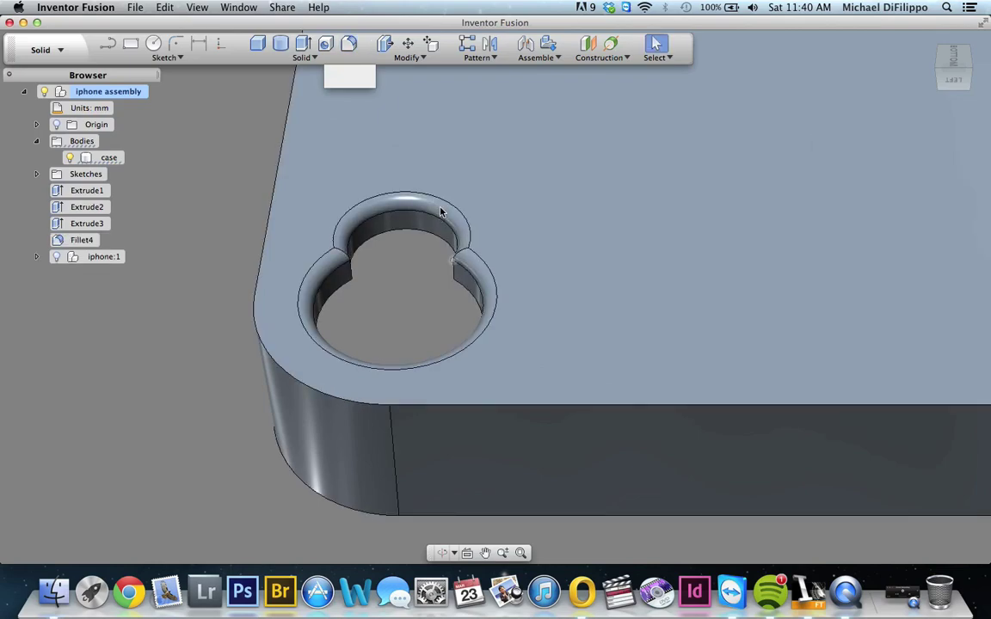
pyautogui.click(453, 271)
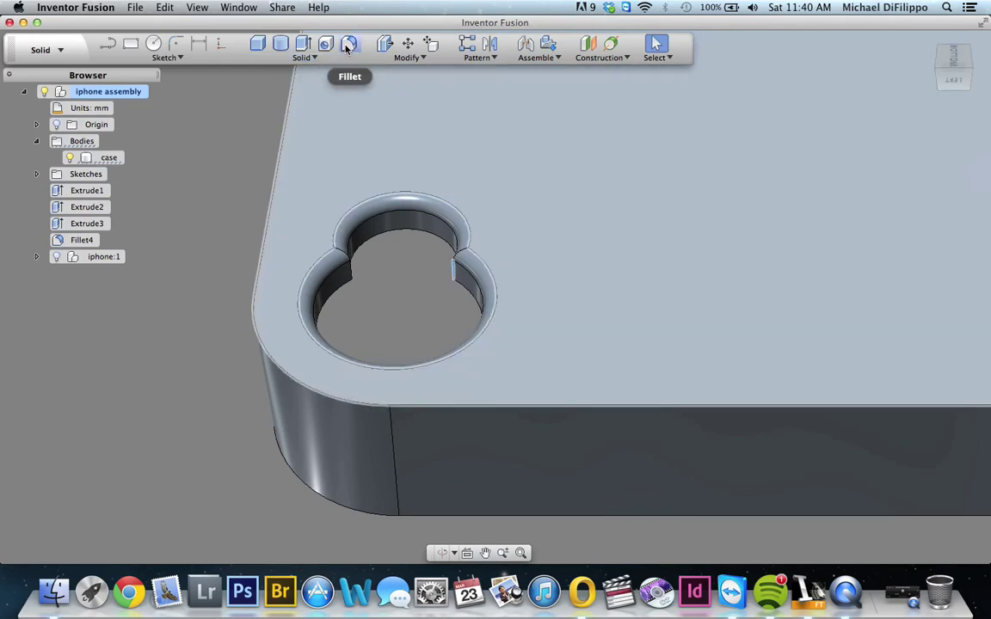
# - Apply 1 mm fillets to each of the two notch edges inside the keyhole
pyautogui.click(347, 44)
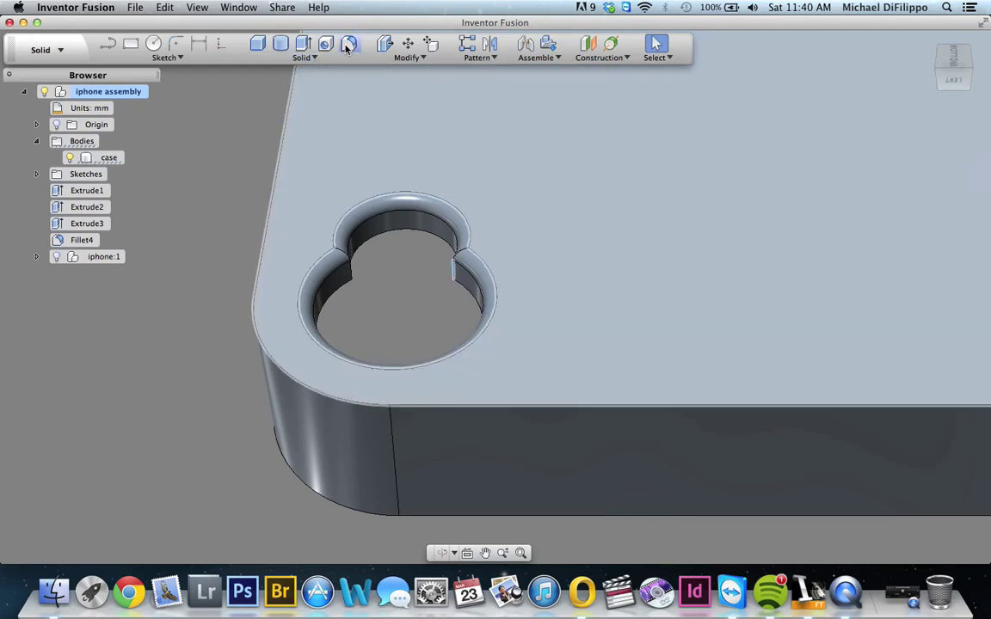
pyautogui.write('1mm')
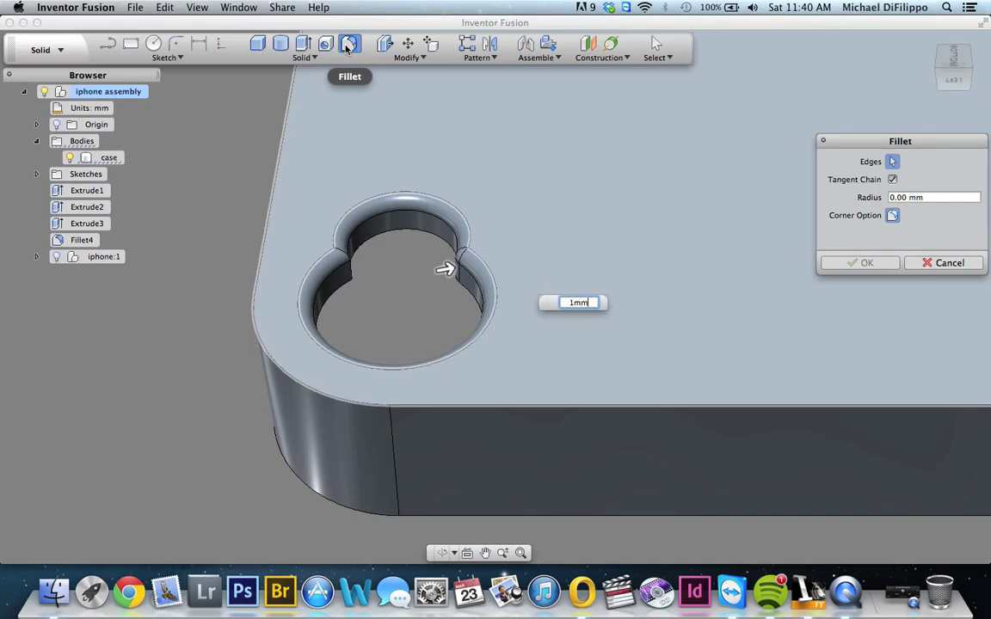
pyautogui.press('Return')
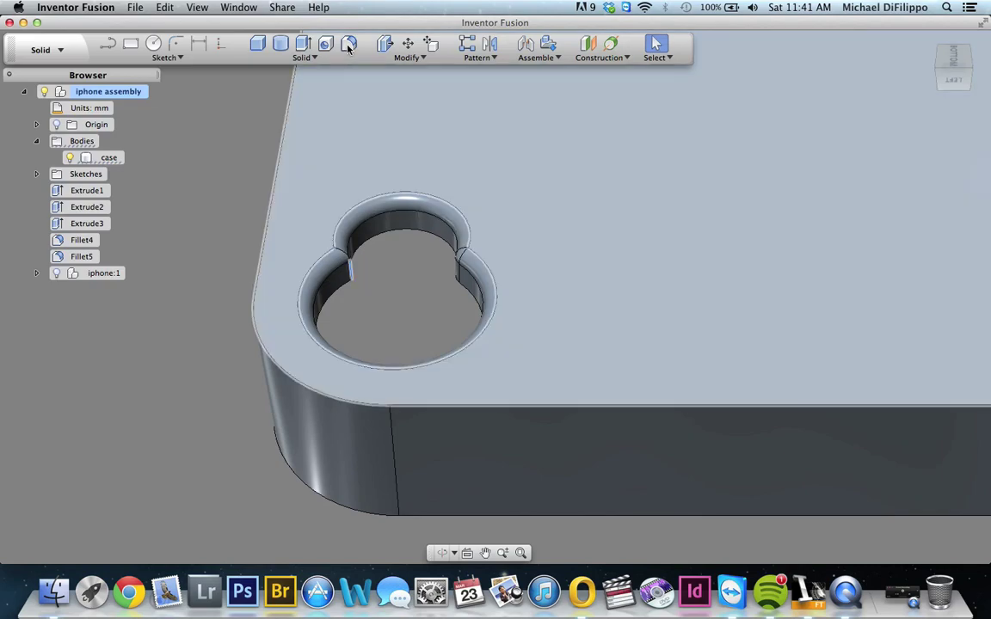
pyautogui.click(348, 48)
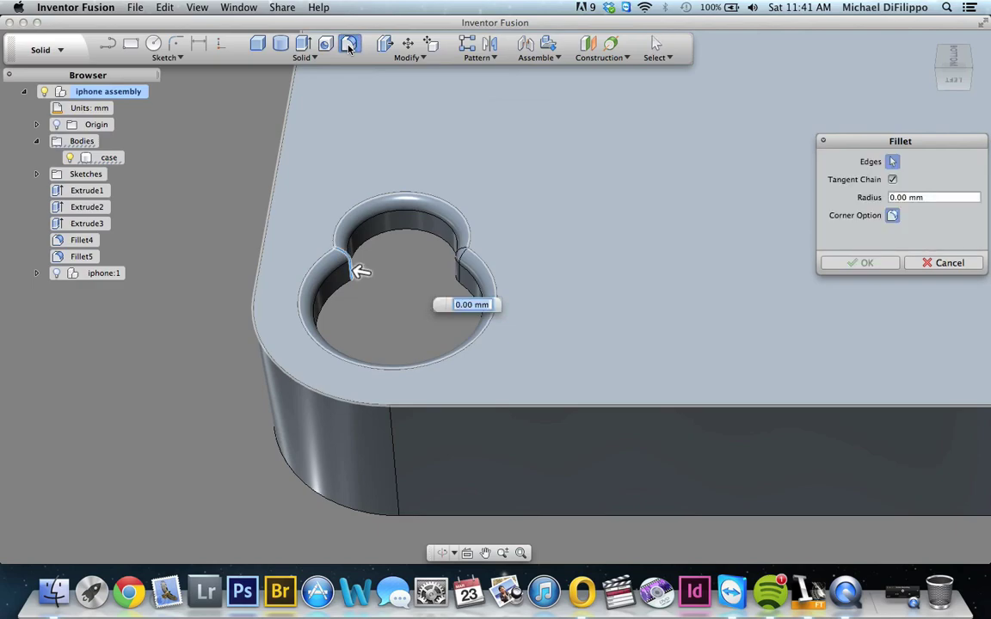
pyautogui.write('1mm')
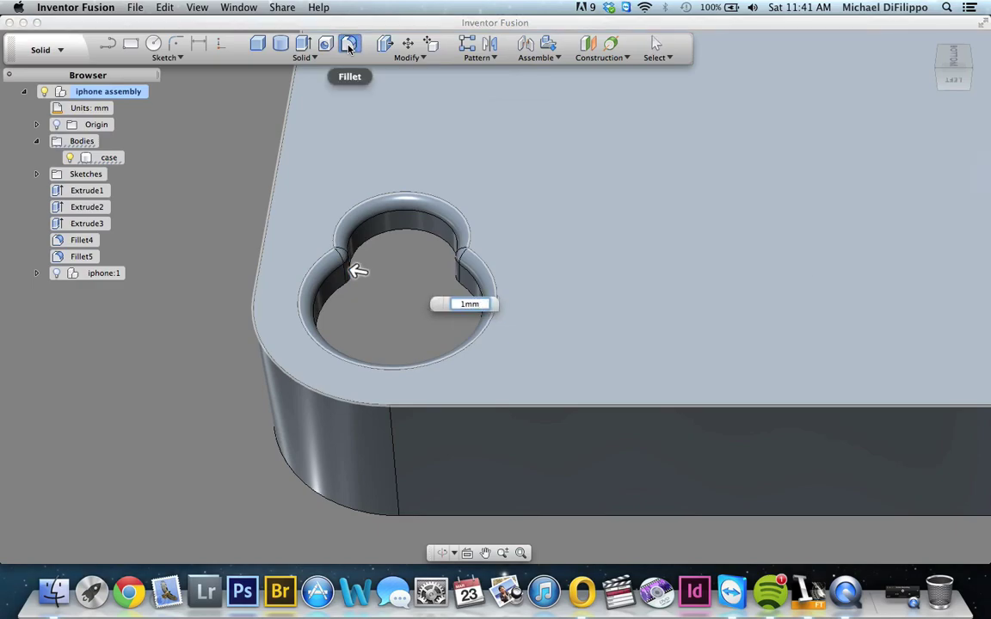
pyautogui.press('Return')
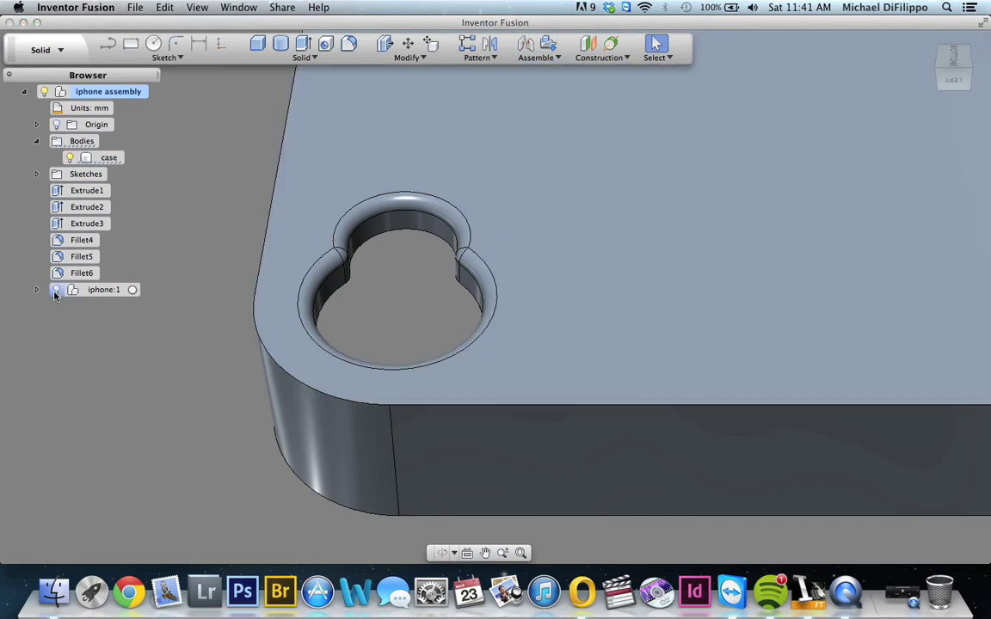
# - Briefly show iphone:1 to check the cutout, then view the case from the right side
pyautogui.click(56, 291)
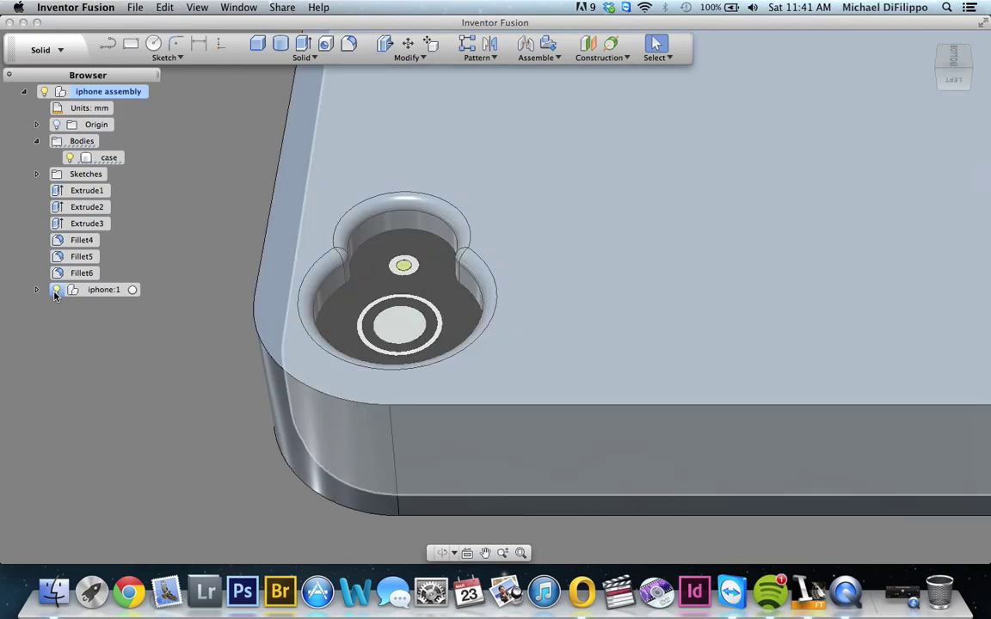
pyautogui.click(55, 291)
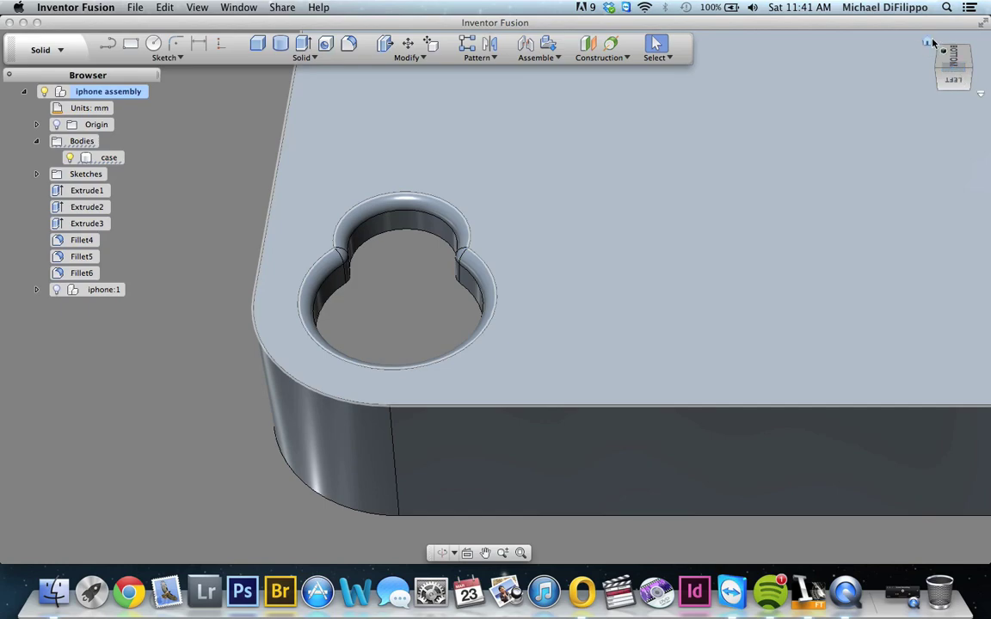
pyautogui.click(935, 43)
pyautogui.click(951, 69)
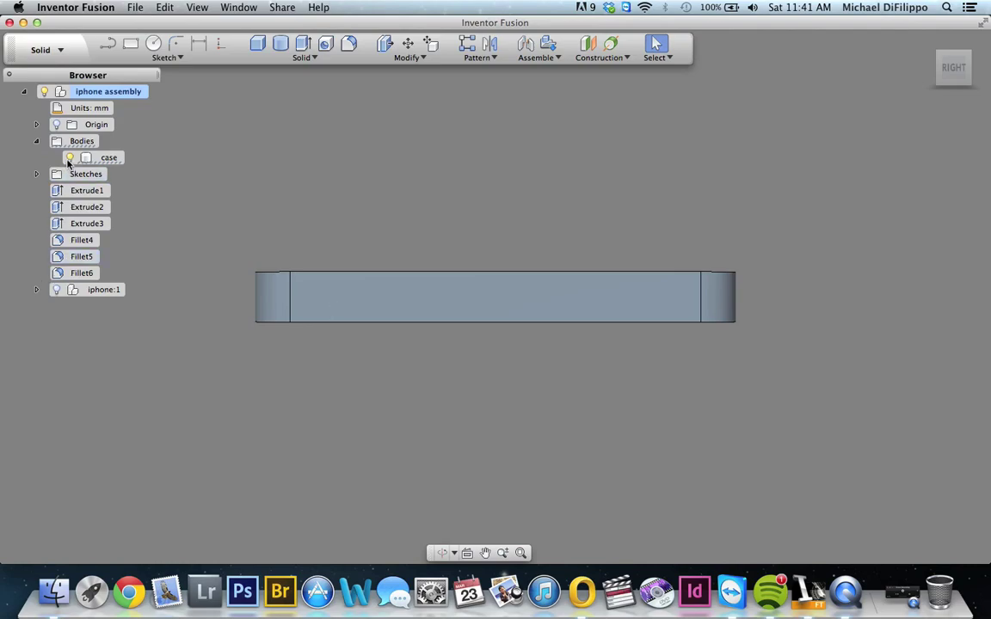
# - Hide the case body, show iphone:1, and zoom in on the phone's side to sketch a rectangle
pyautogui.click(68, 160)
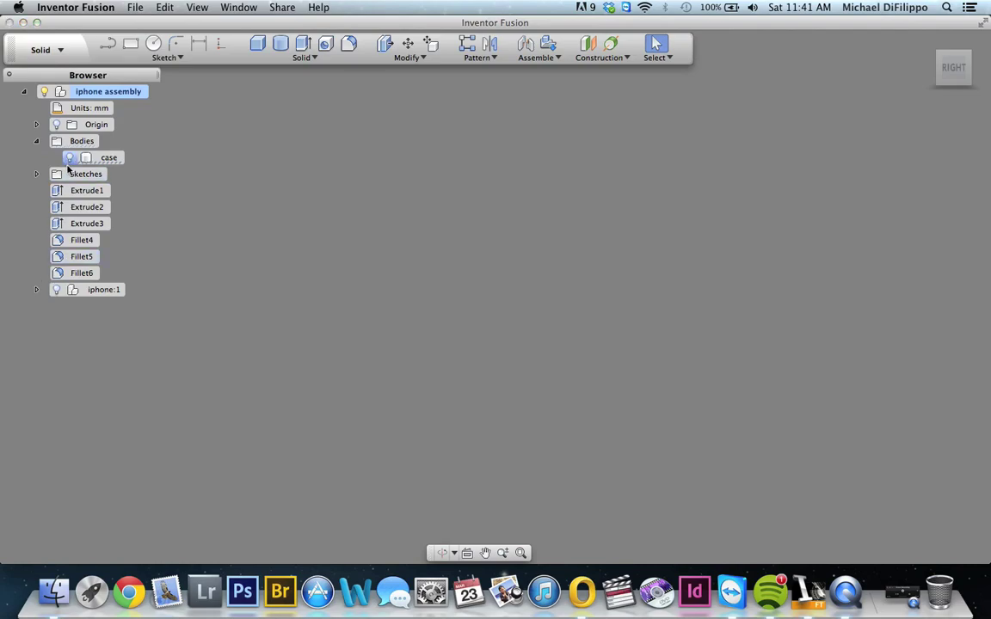
pyautogui.click(55, 290)
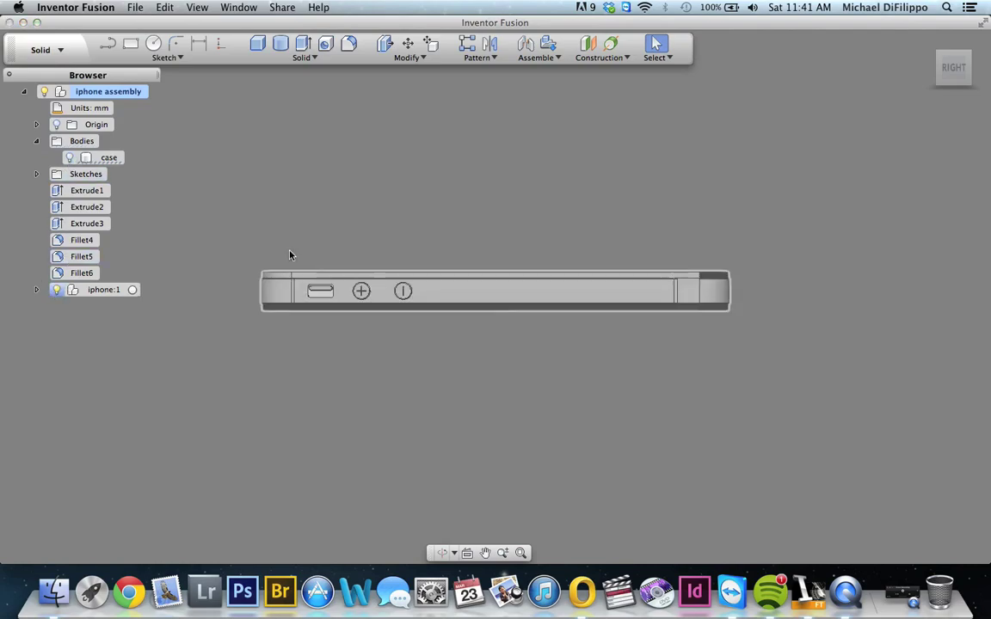
pyautogui.scroll(5, 350, 264)
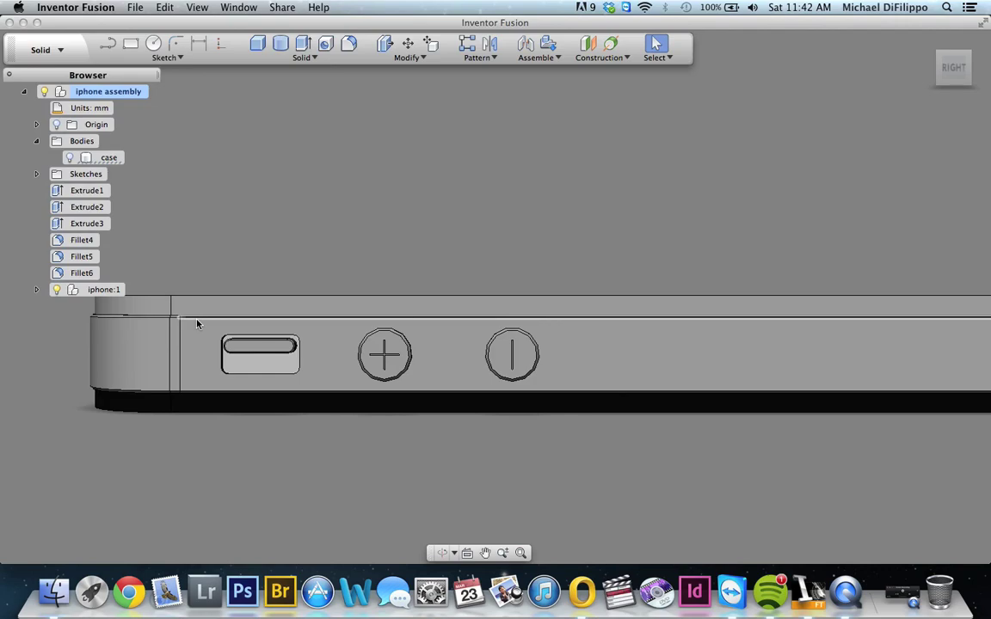
pyautogui.click(133, 45)
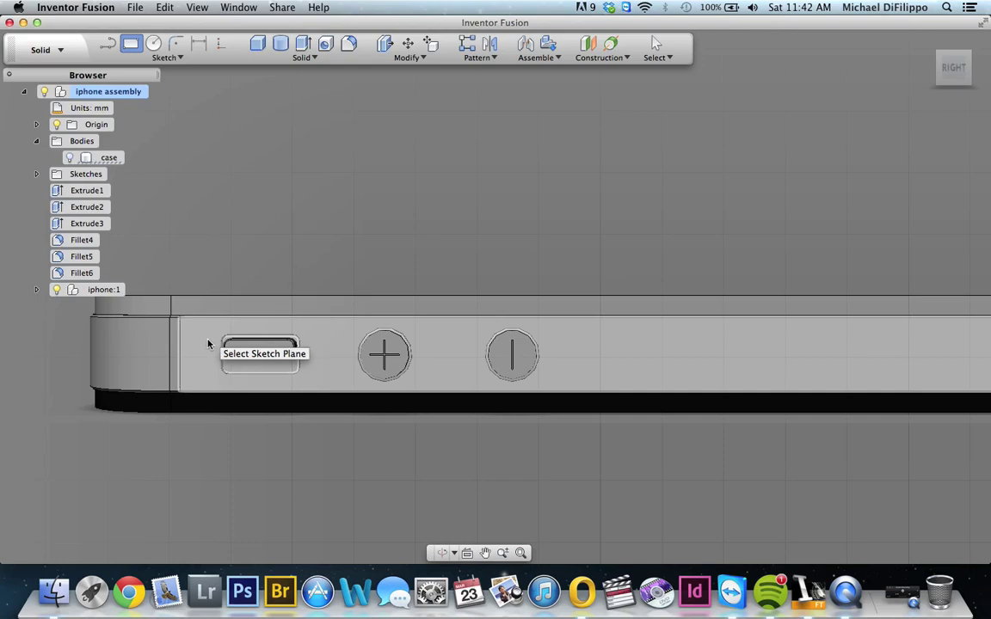
# - Sketch a two-point rectangle on the phone's side face spanning the mute switch and volume buttons
pyautogui.click(205, 346)
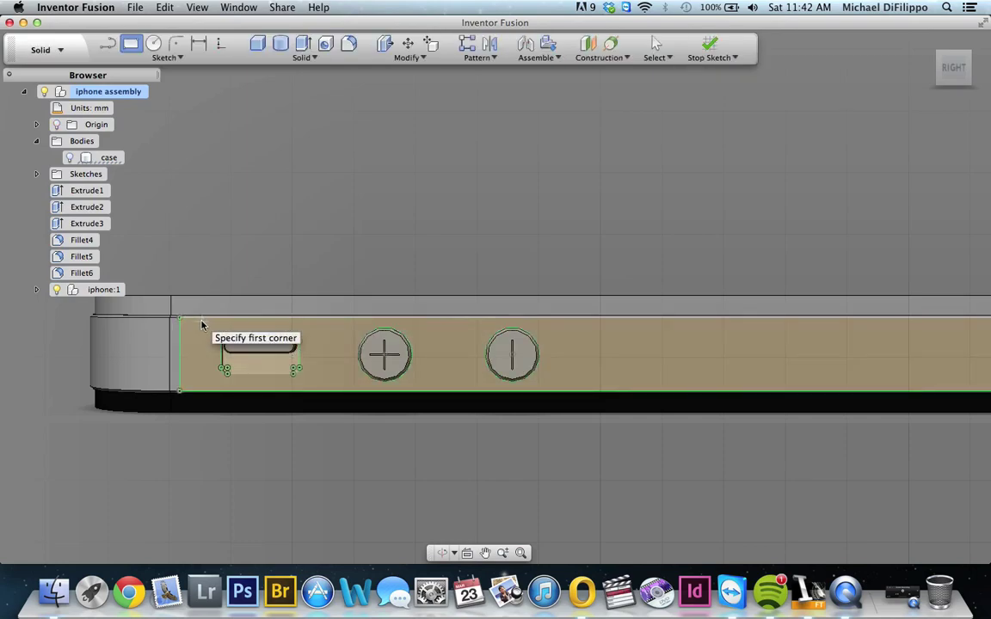
pyautogui.click(202, 324)
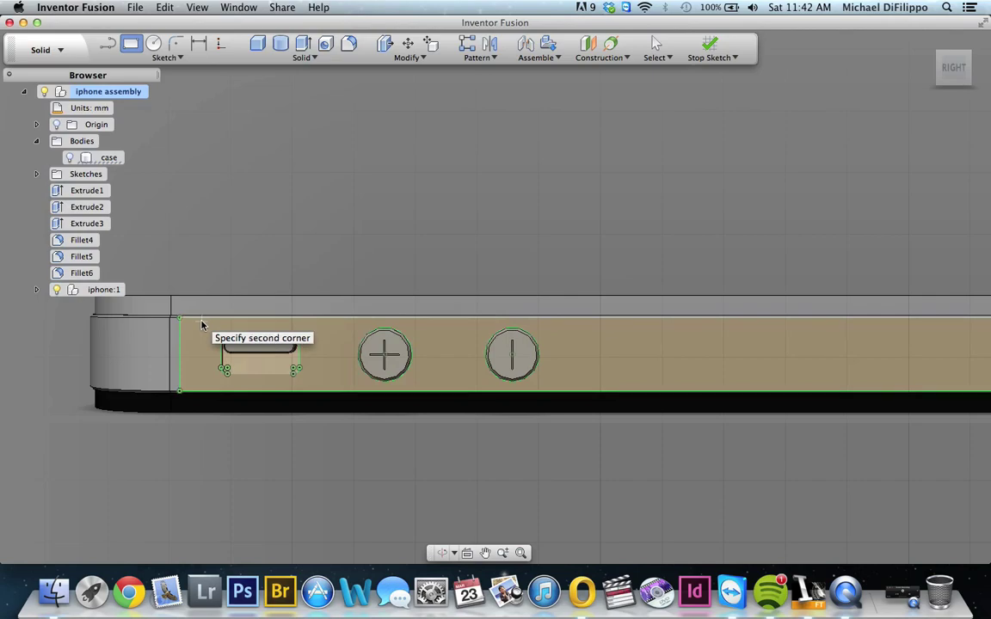
pyautogui.click(555, 391)
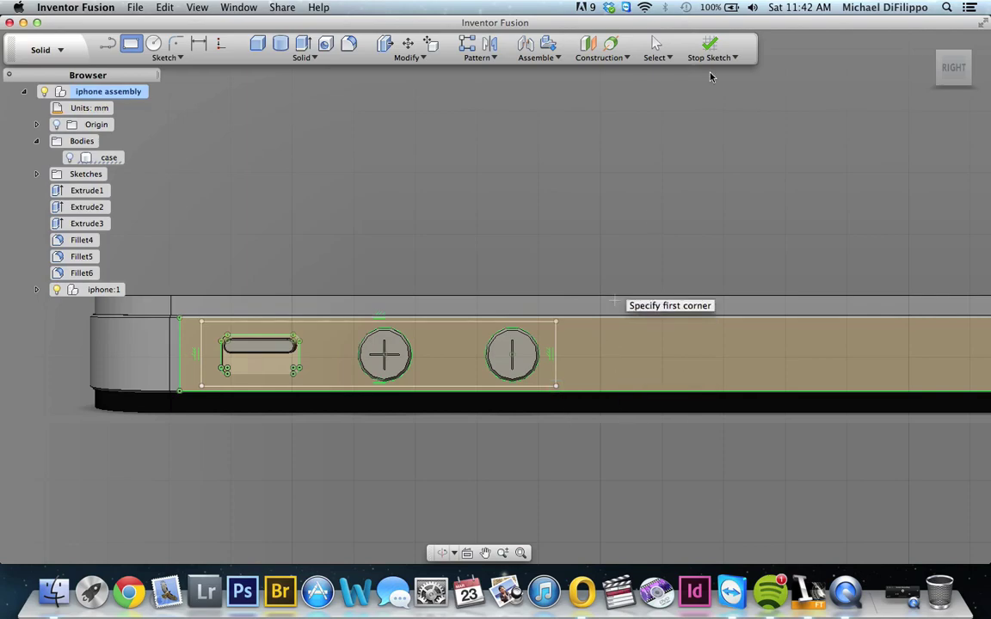
pyautogui.click(708, 45)
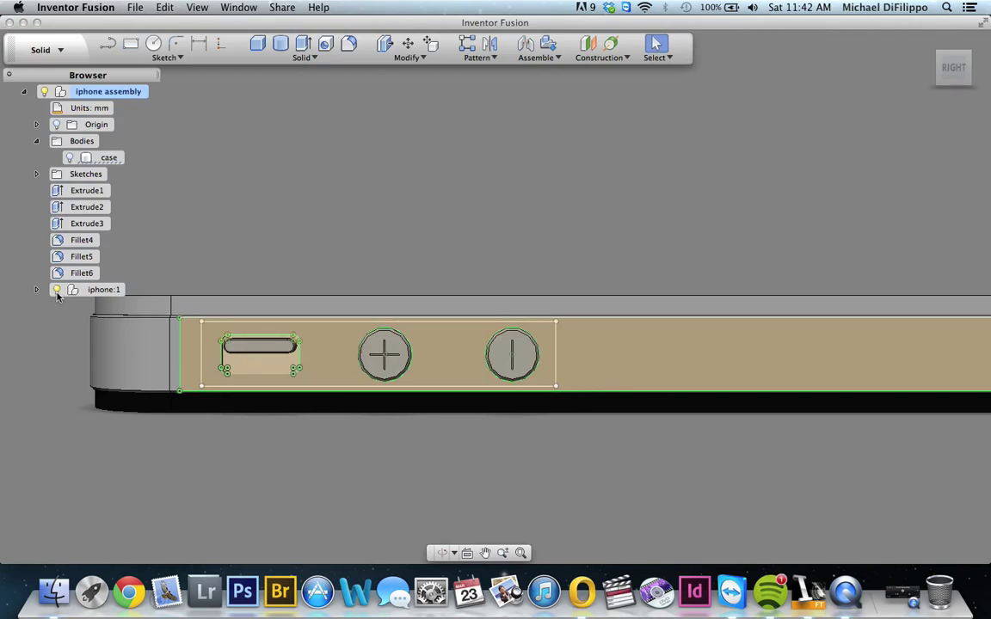
# - Hide iphone:1 and delete the projected strip and button outlines, leaving a plain rectangle
pyautogui.click(56, 292)
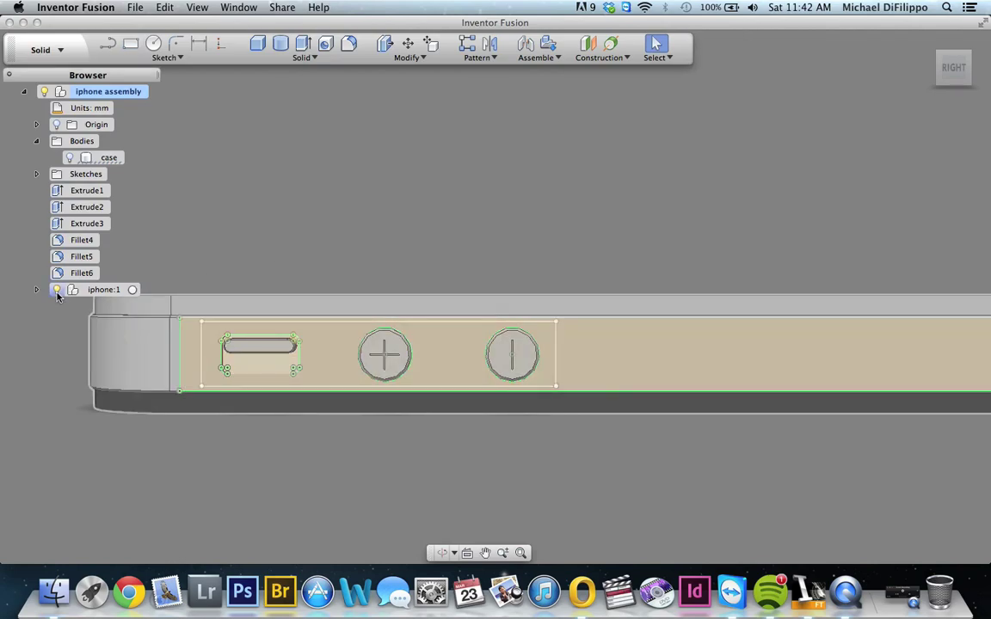
pyautogui.click(57, 293)
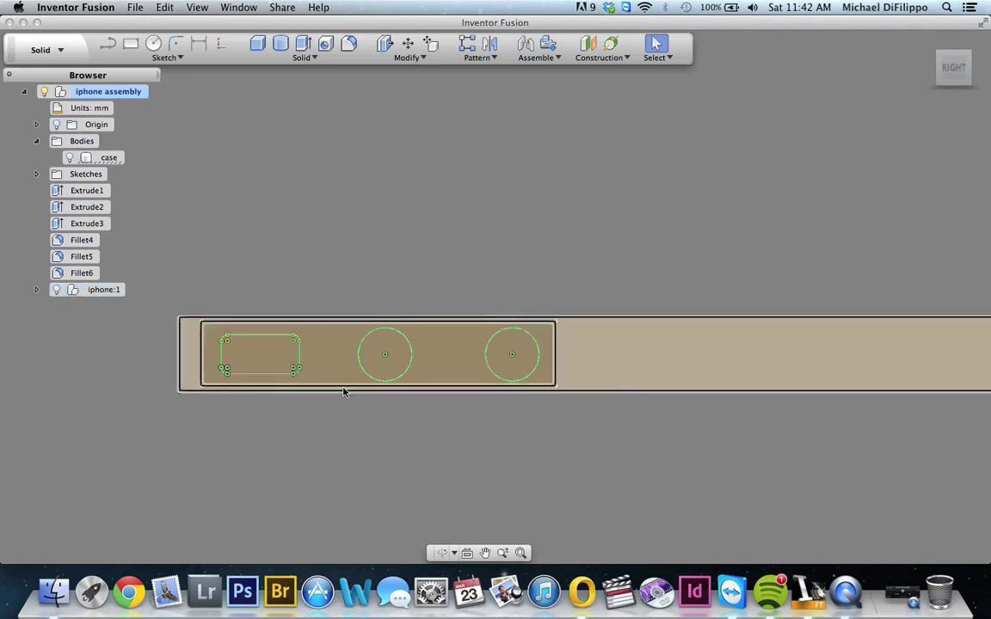
pyautogui.click(721, 323)
pyautogui.moveTo(721, 322); pyautogui.dragTo(708, 392)
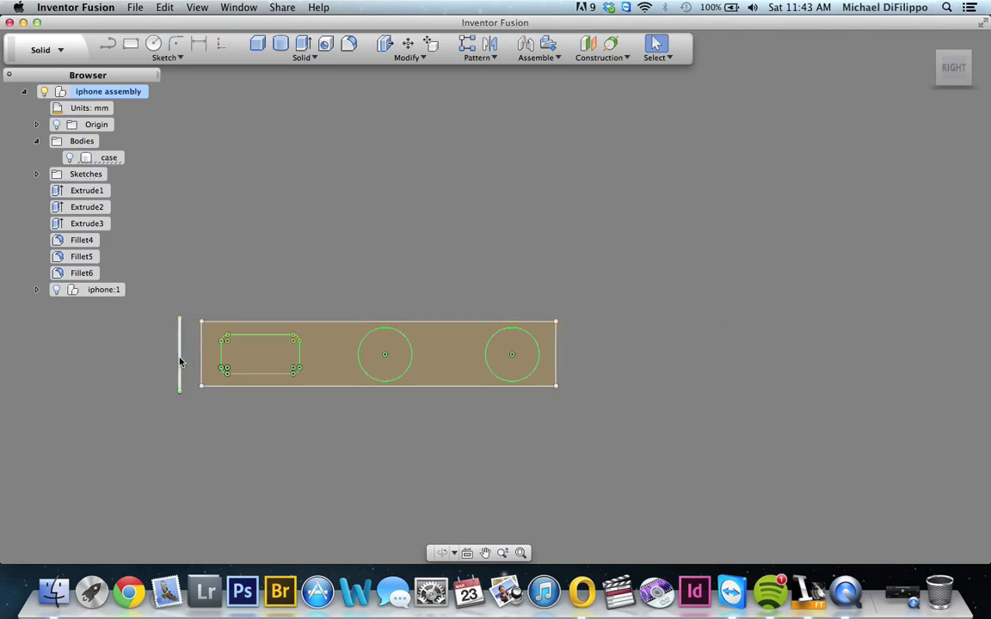
pyautogui.click(269, 366)
pyautogui.moveTo(214, 327); pyautogui.dragTo(546, 383)
pyautogui.click(339, 352)
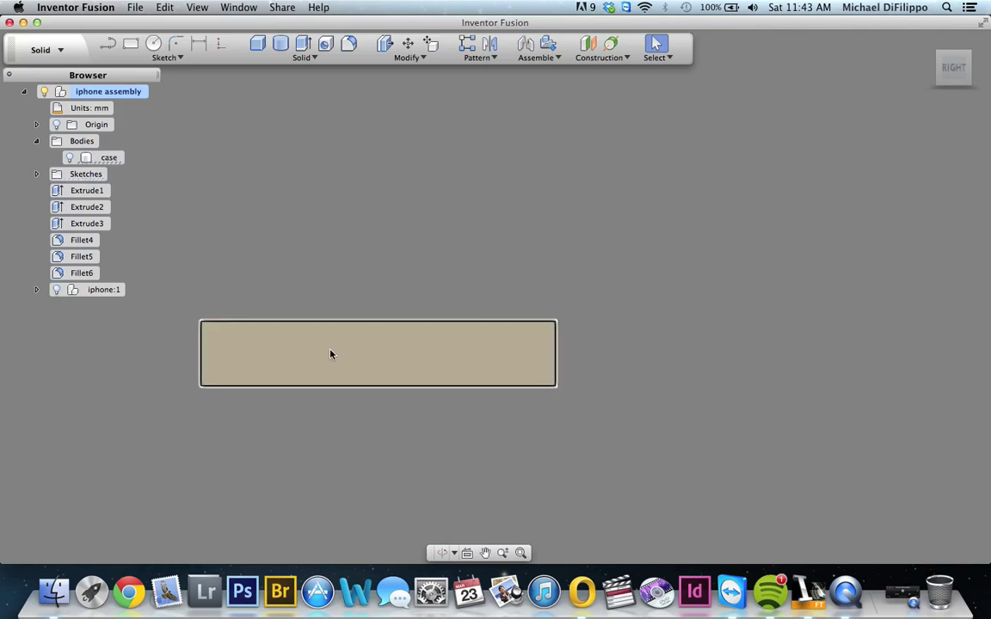
# - Round the rectangle's top-left corner with a 2 mm sketch fillet
pyautogui.click(174, 48)
pyautogui.click(206, 326)
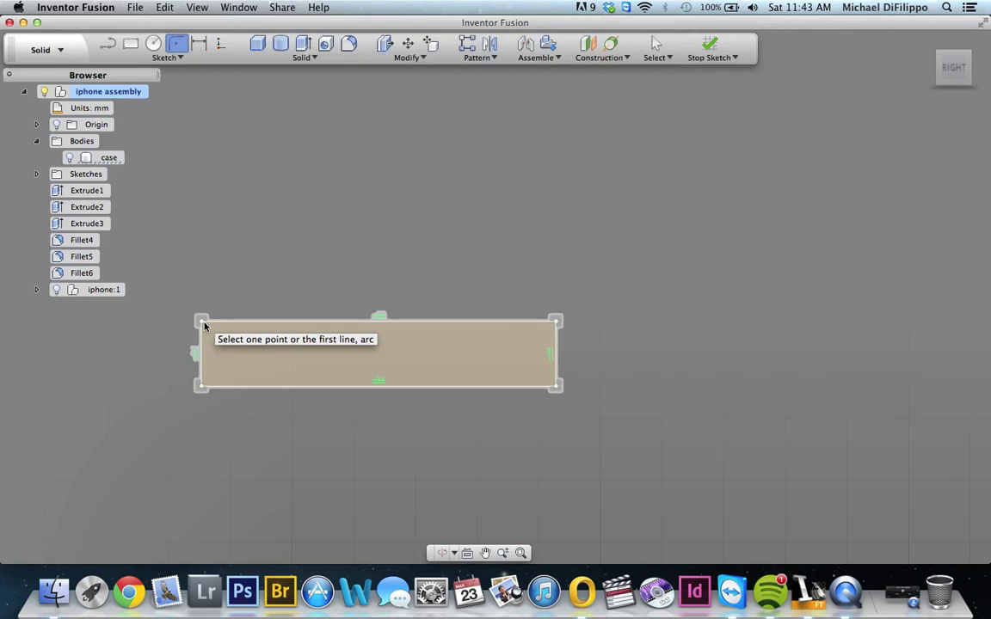
pyautogui.click(201, 325)
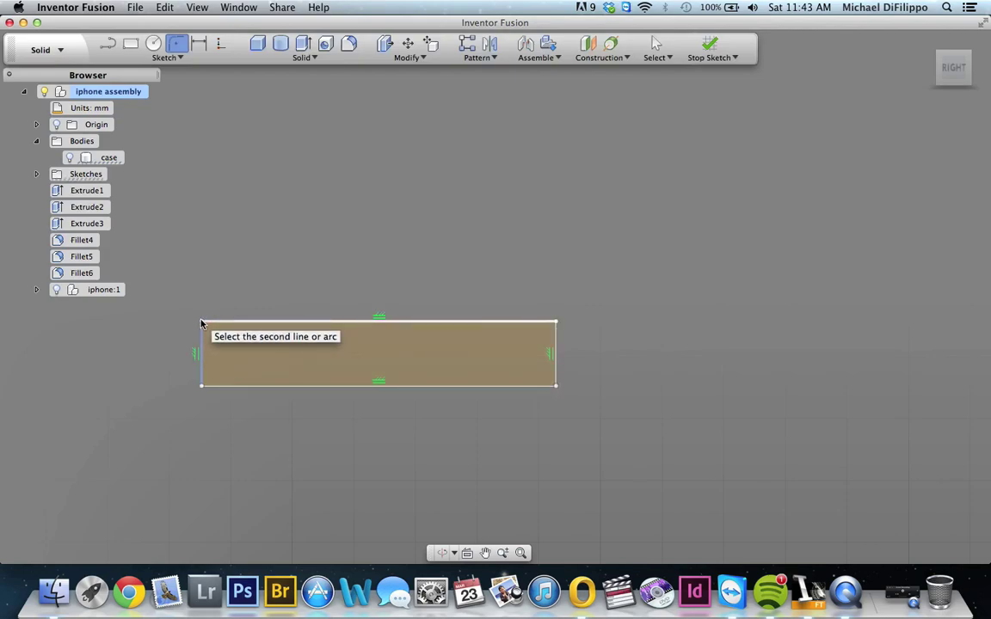
pyautogui.click(201, 324)
pyautogui.press('Escape')
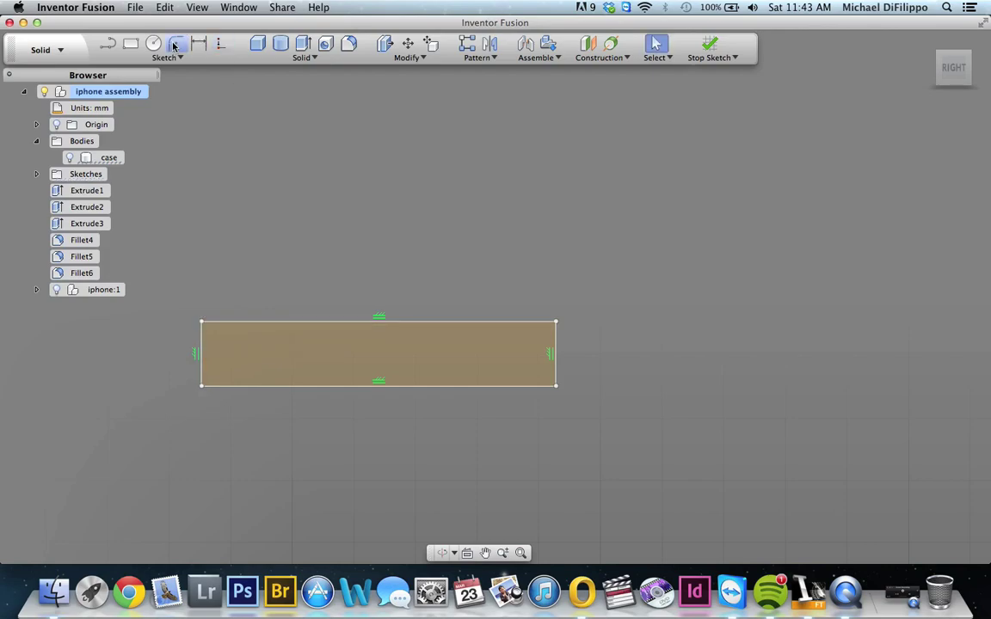
pyautogui.click(175, 45)
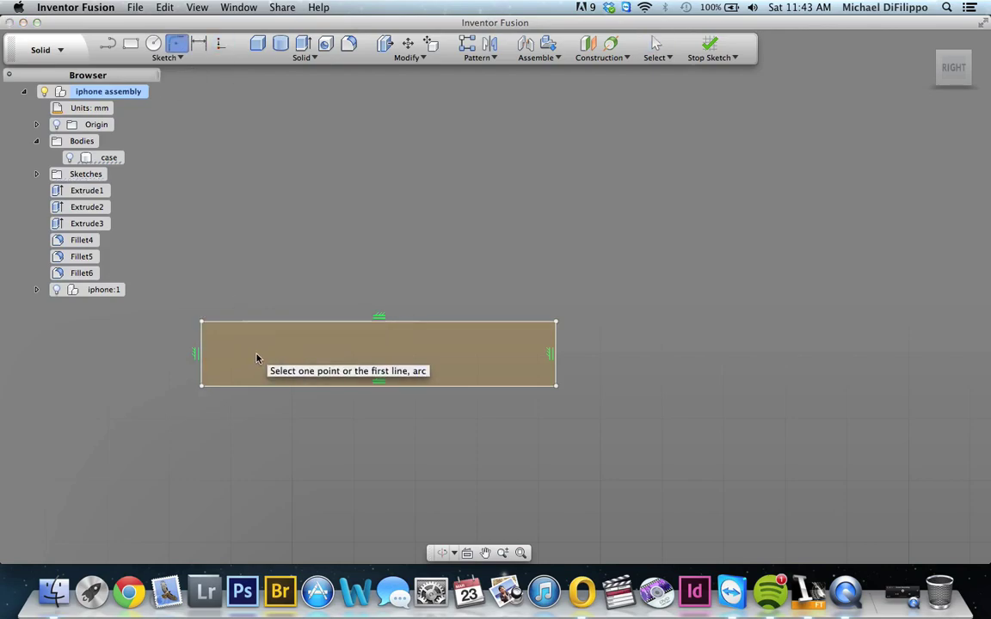
pyautogui.click(201, 323)
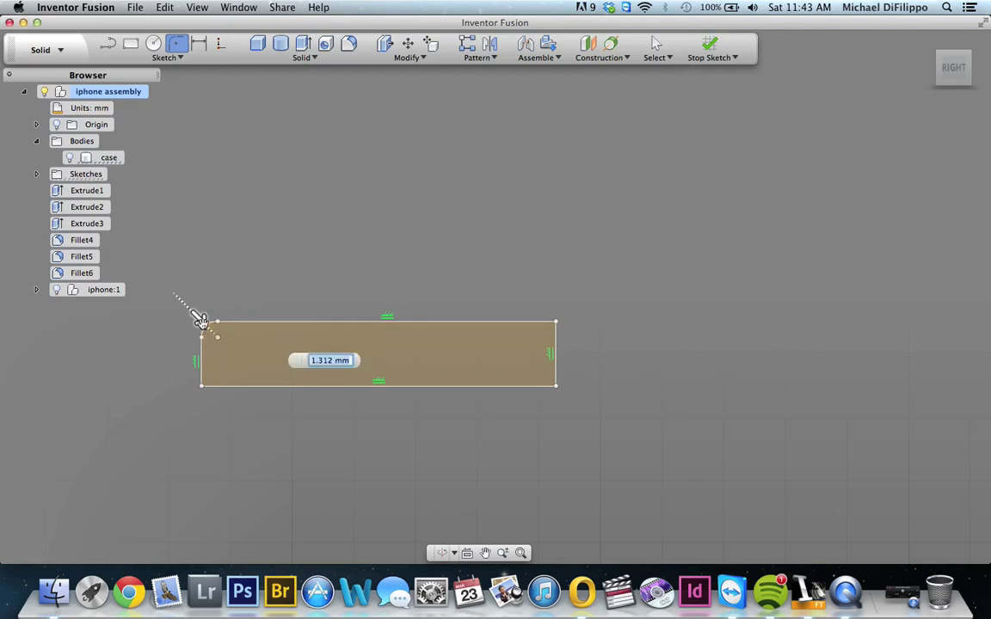
pyautogui.write('2')
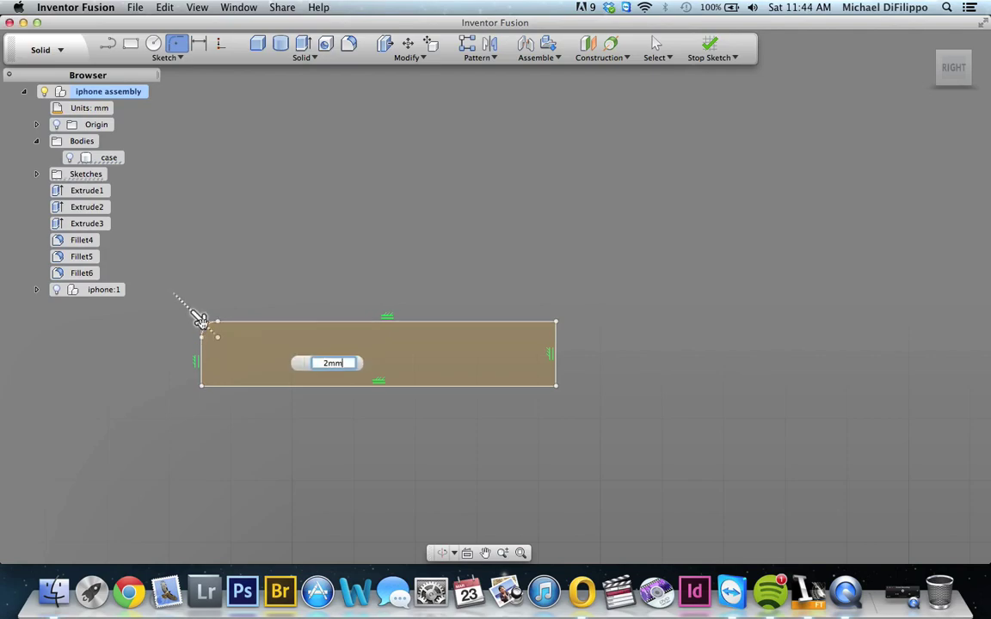
pyautogui.press('Return')
pyautogui.press('Escape')
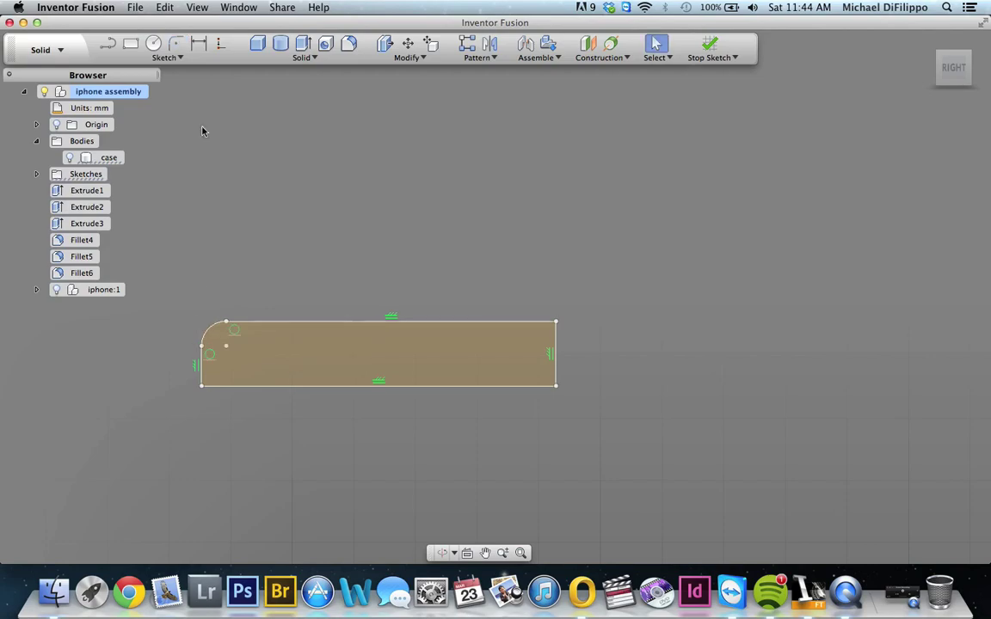
# - Round the lower-left, top-right and lower-right corners with 2 mm fillets
pyautogui.click(176, 43)
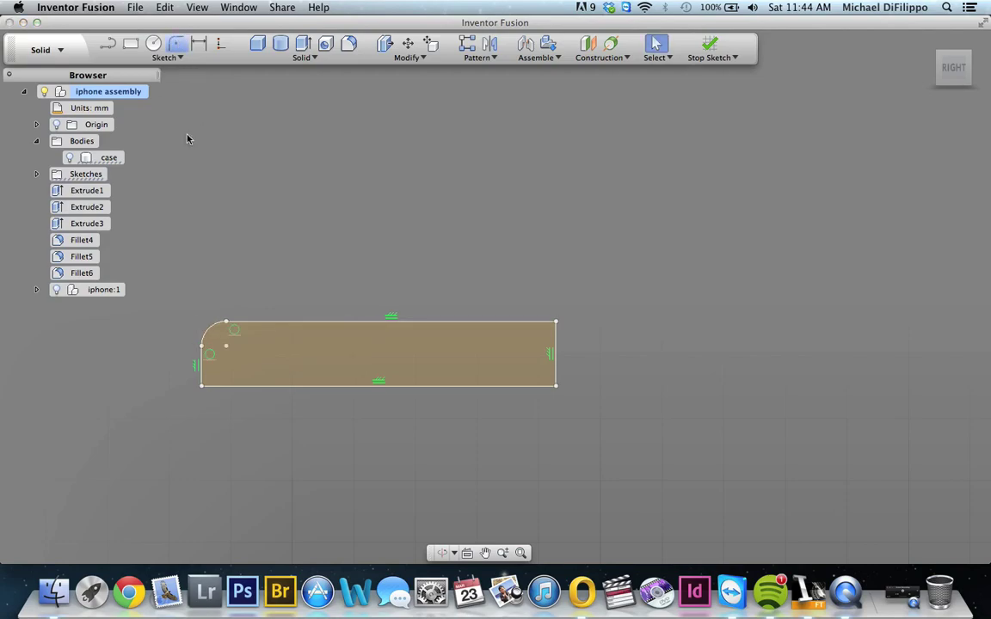
pyautogui.click(202, 389)
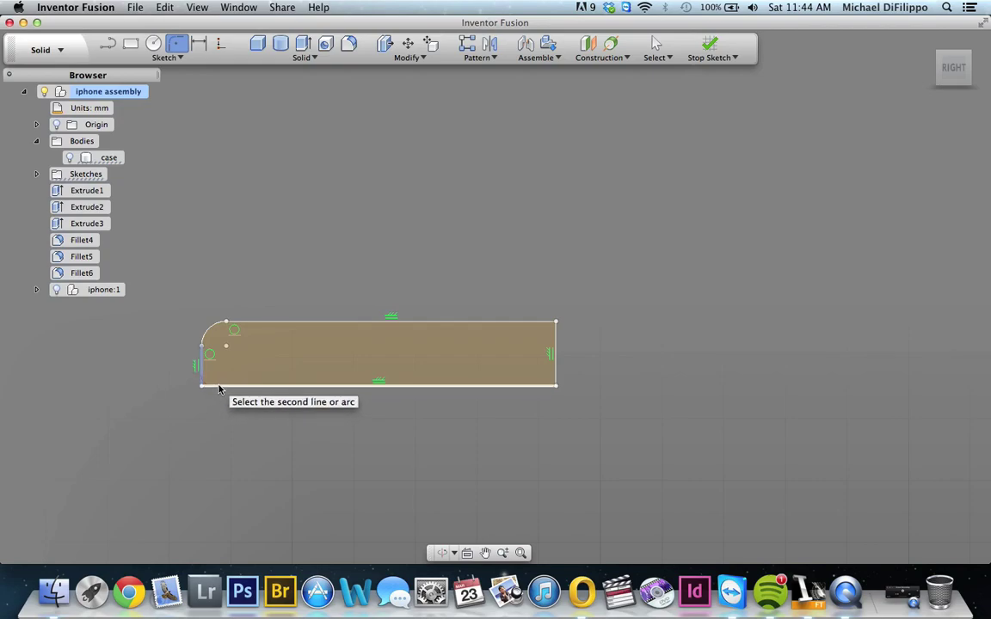
pyautogui.click(219, 389)
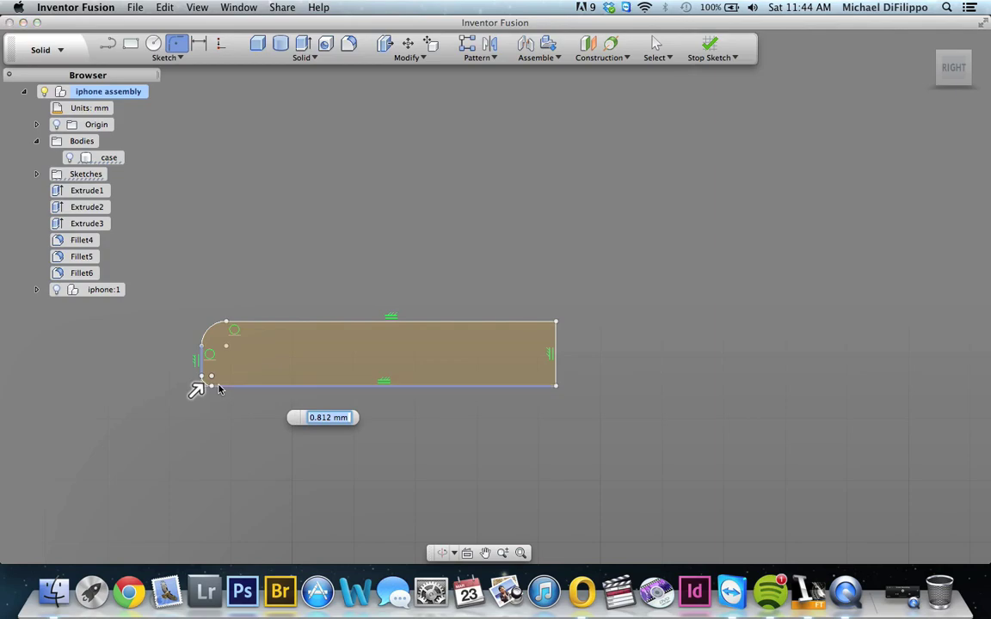
pyautogui.press('Return')
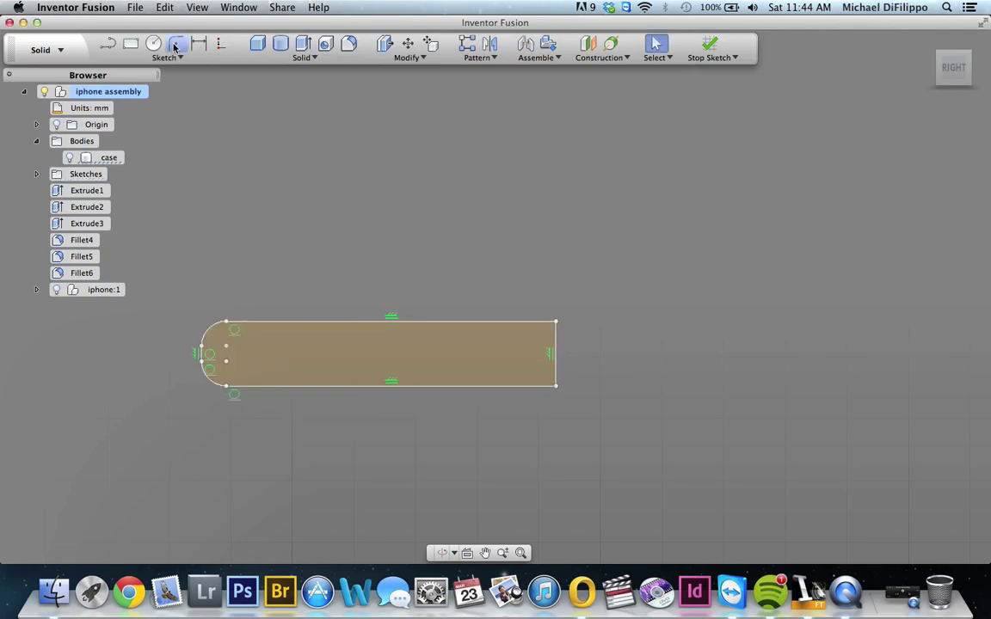
pyautogui.click(556, 325)
pyautogui.click(556, 329)
pyautogui.press('Return')
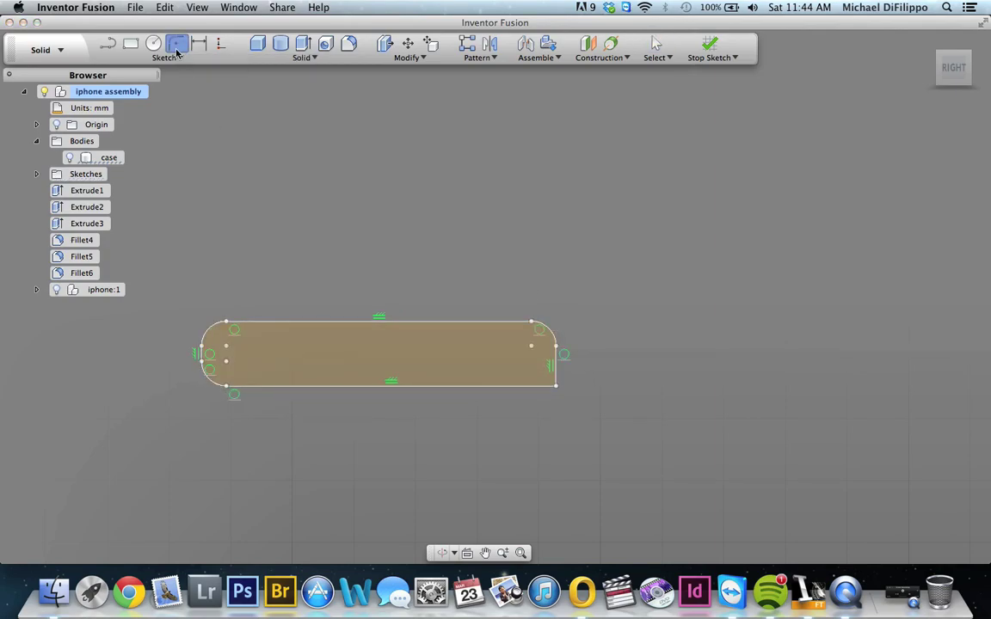
pyautogui.click(555, 387)
pyautogui.click(558, 383)
pyautogui.press('Return')
pyautogui.press('Escape')
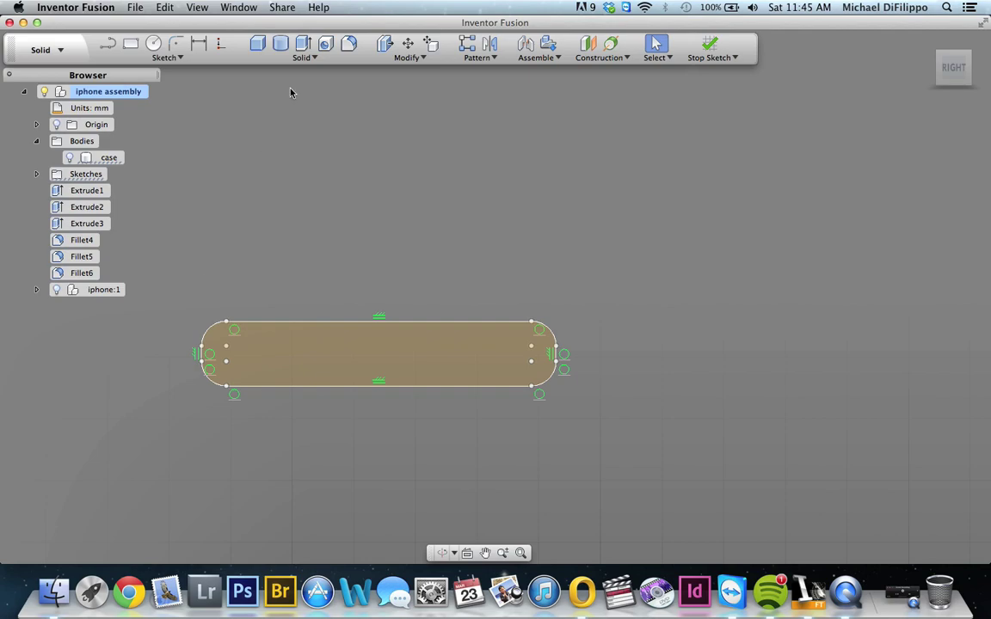
# - Move the rounded-rectangle side-button sketch -2 mm along Y
pyautogui.click(410, 44)
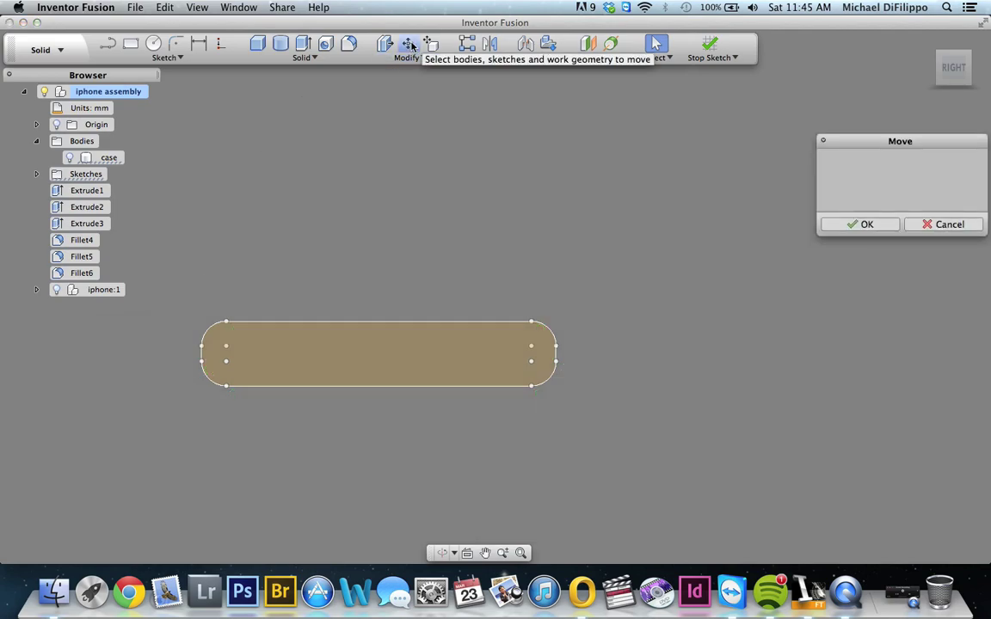
pyautogui.click(356, 345)
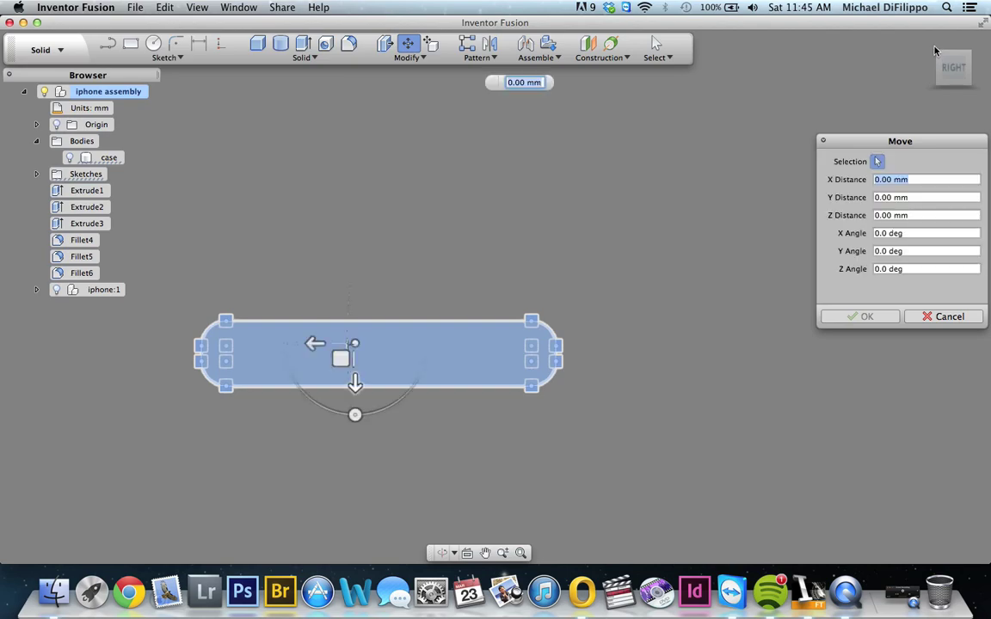
pyautogui.moveTo(926, 43)
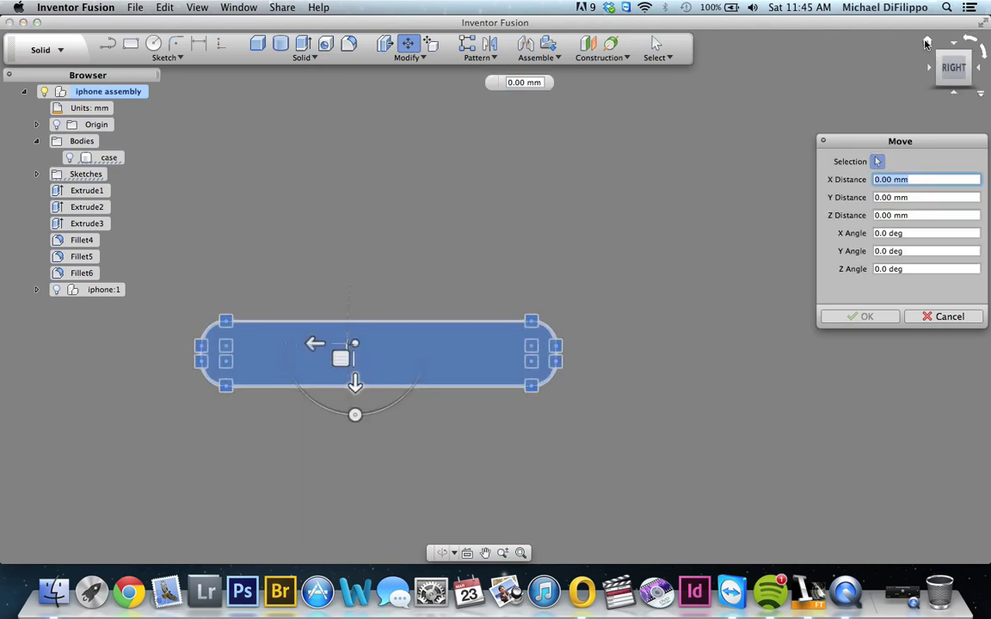
pyautogui.click(927, 43)
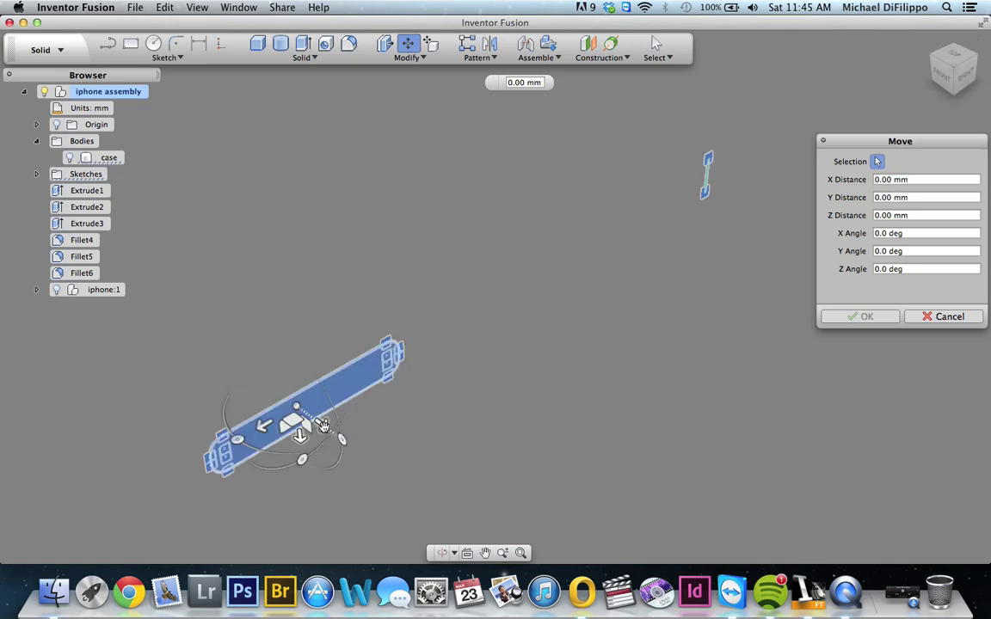
pyautogui.moveTo(321, 425); pyautogui.dragTo(310, 418)
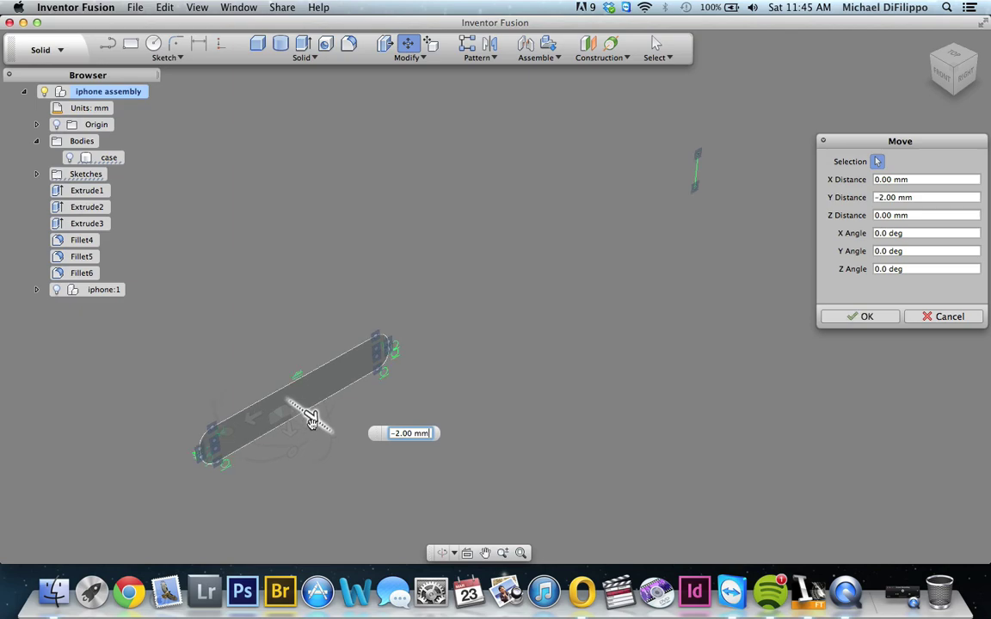
pyautogui.press('Return')
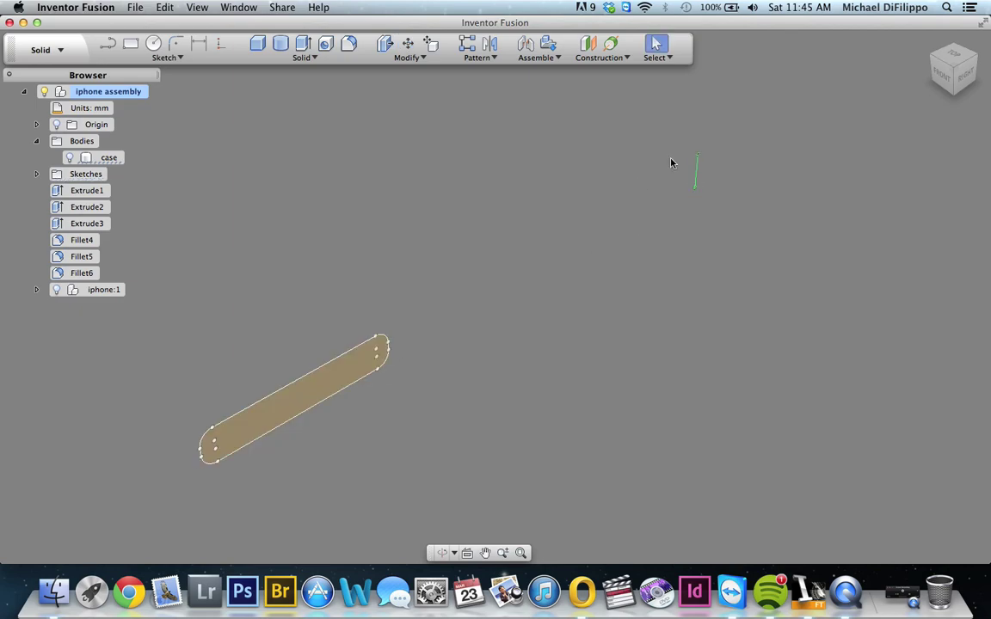
# - Show the case body, turn the view to the inside, and pick the slot profile for extrusion
pyautogui.click(69, 157)
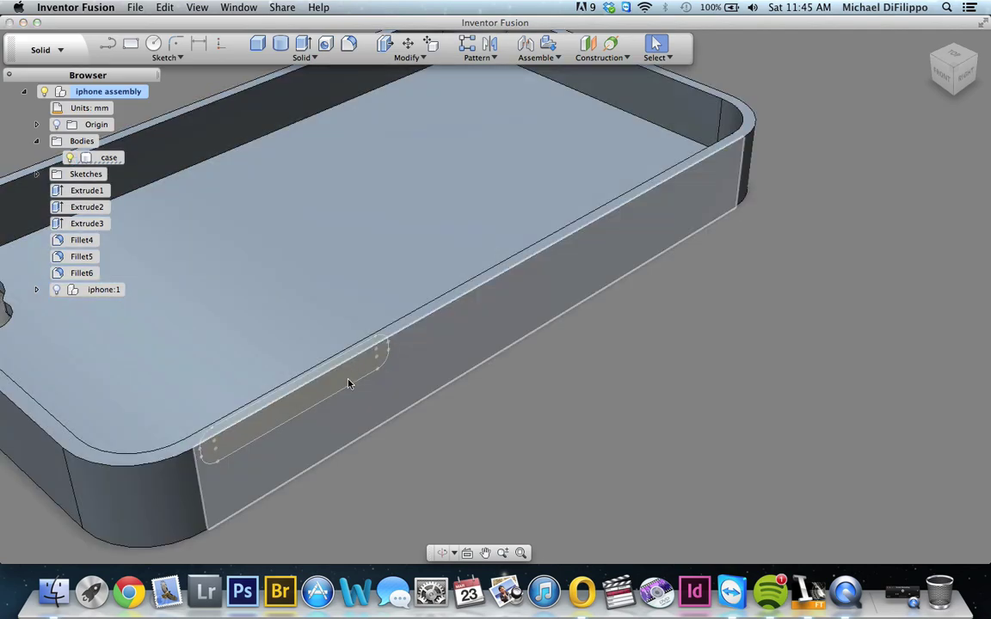
pyautogui.moveTo(938, 62)
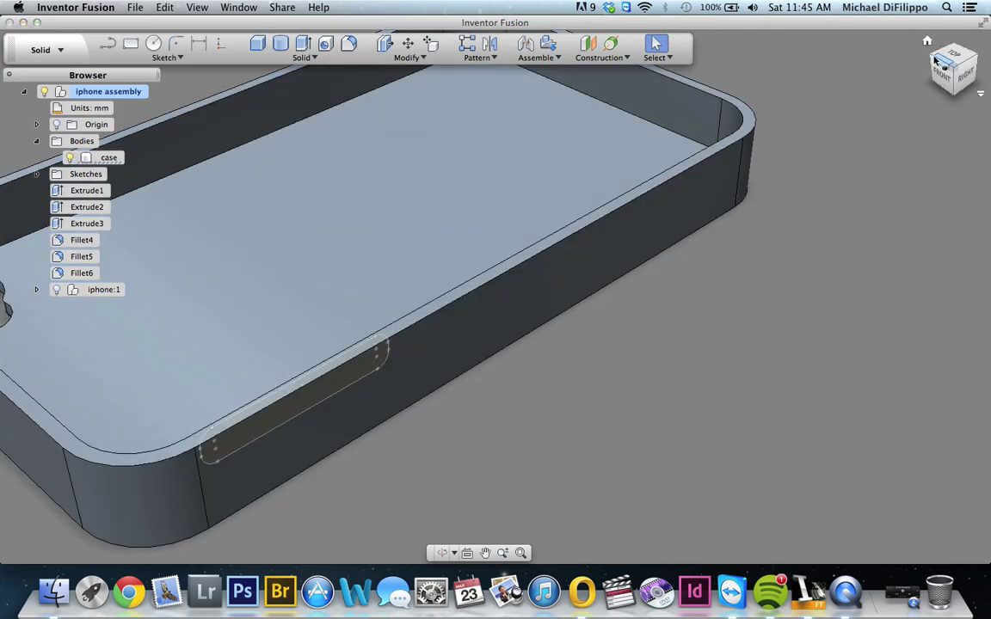
pyautogui.click(935, 60)
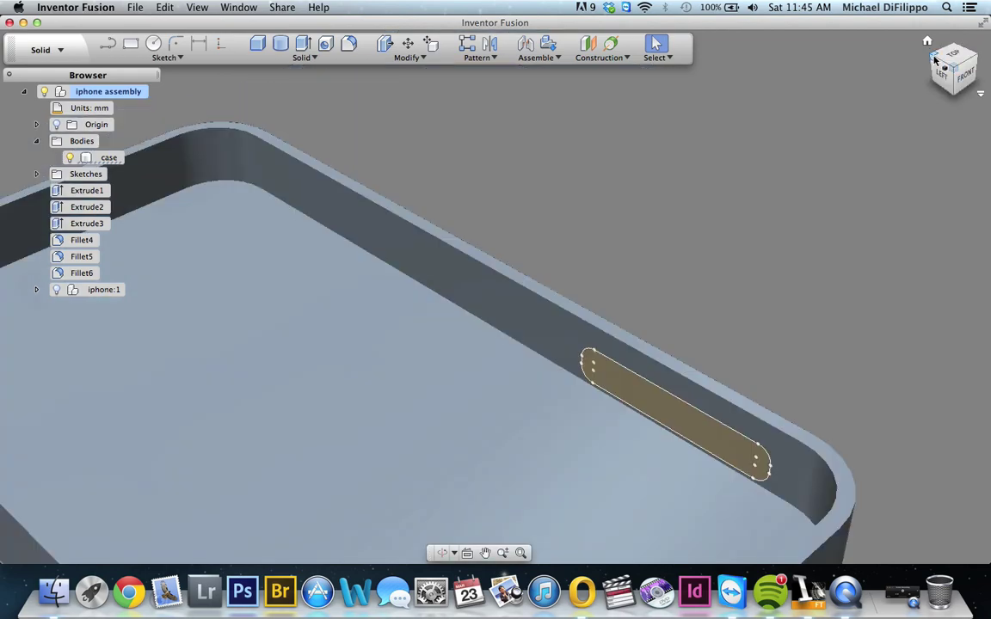
pyautogui.click(673, 411)
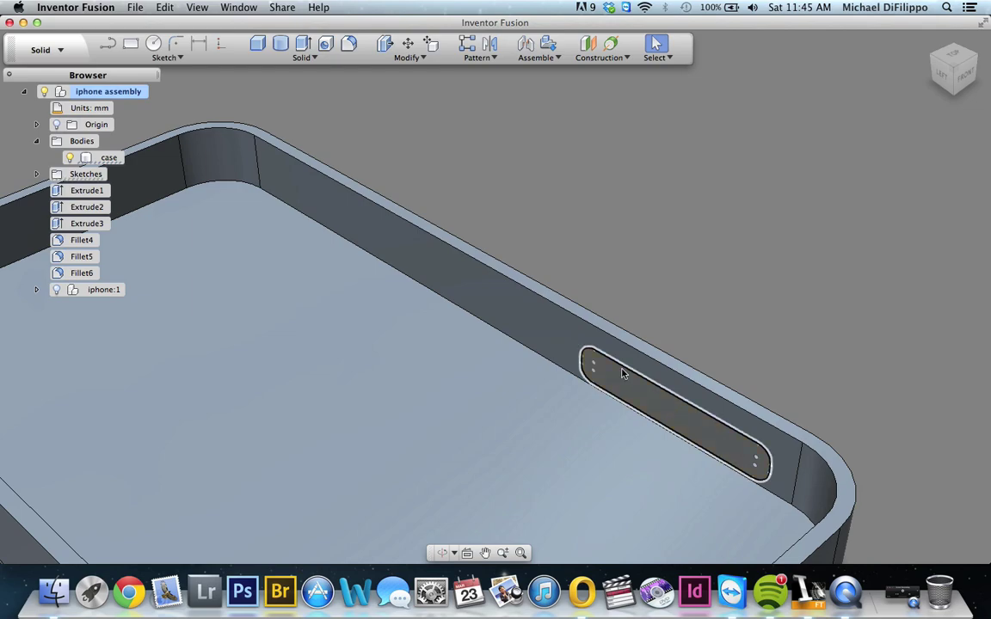
pyautogui.click(303, 45)
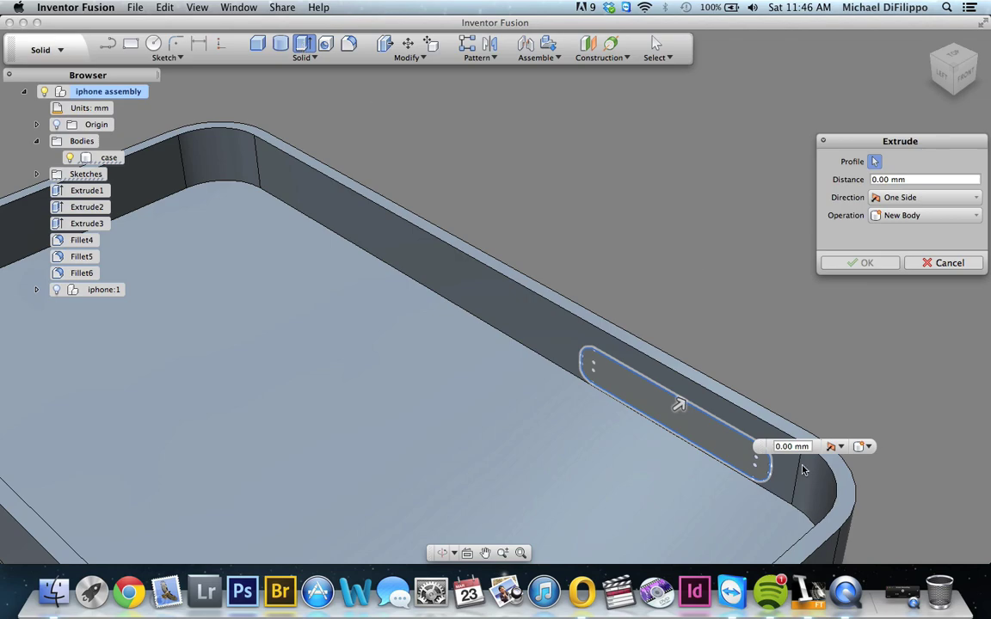
# - Cut the slot profile 10 mm through the case's side wall as Extrude7
pyautogui.click(777, 449)
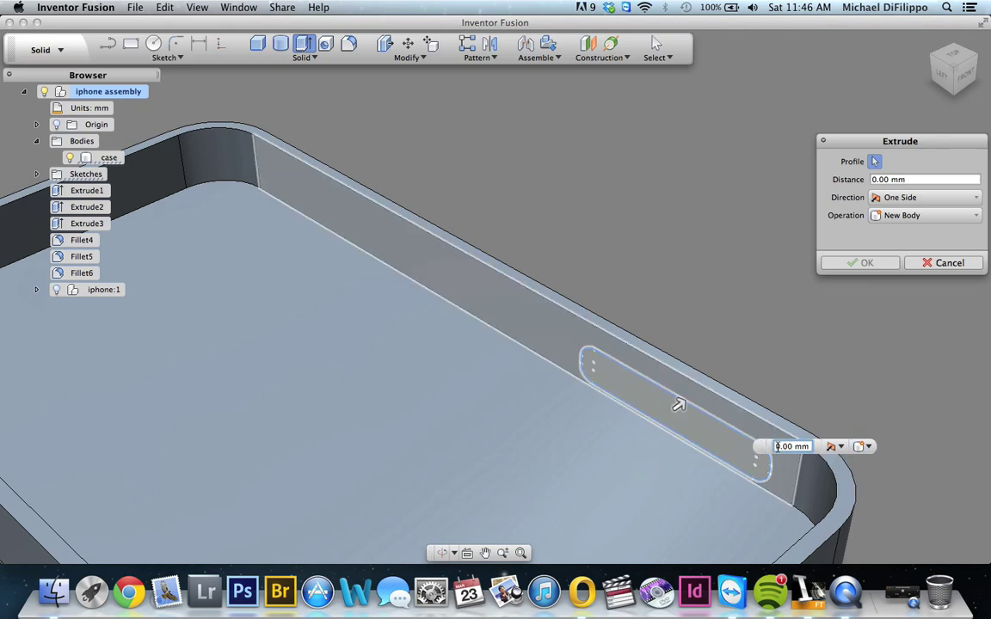
pyautogui.write('1')
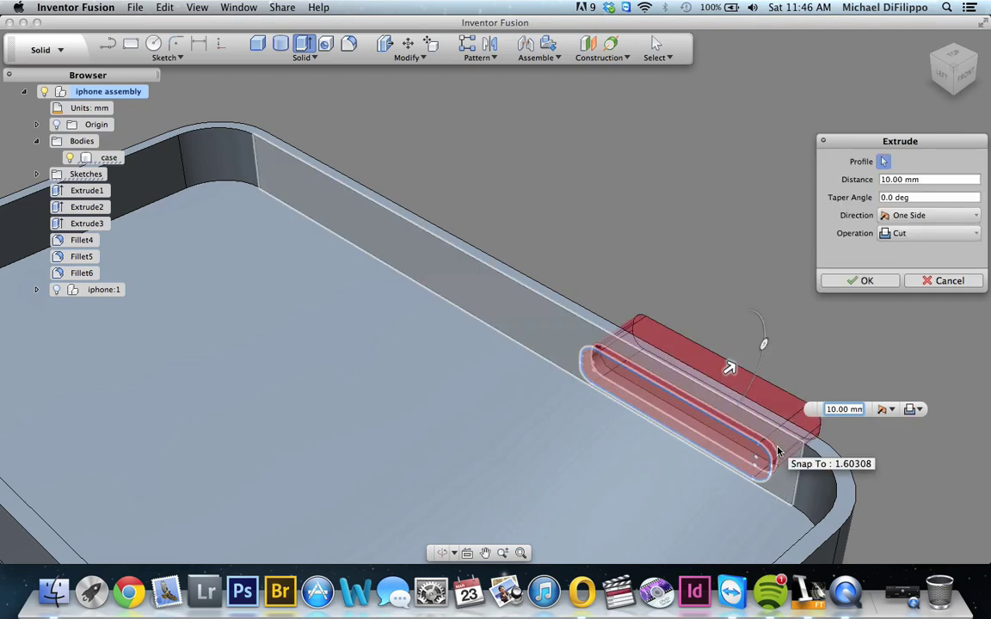
pyautogui.press('Return')
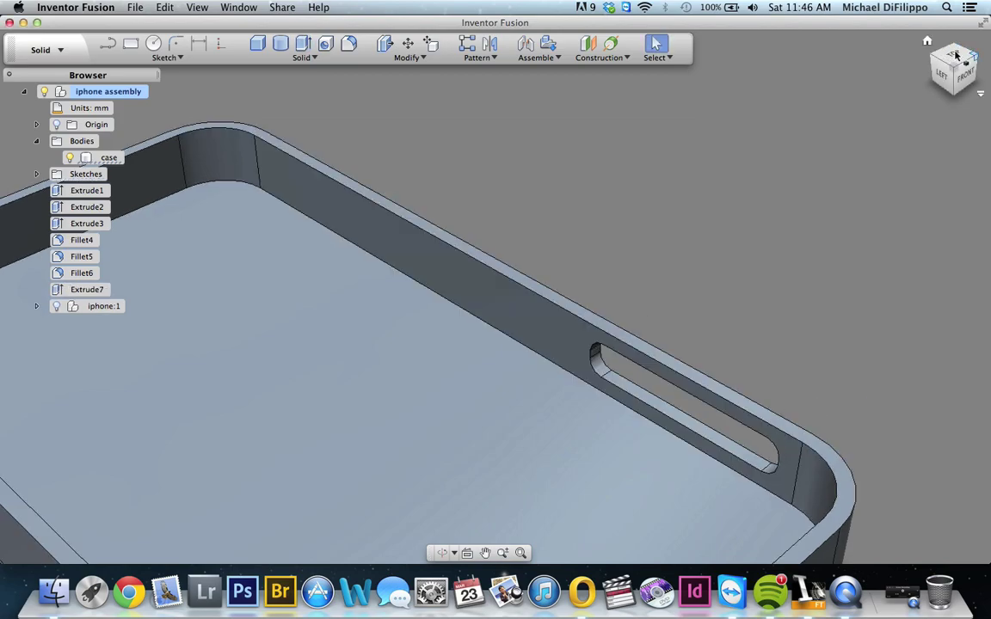
pyautogui.click(927, 42)
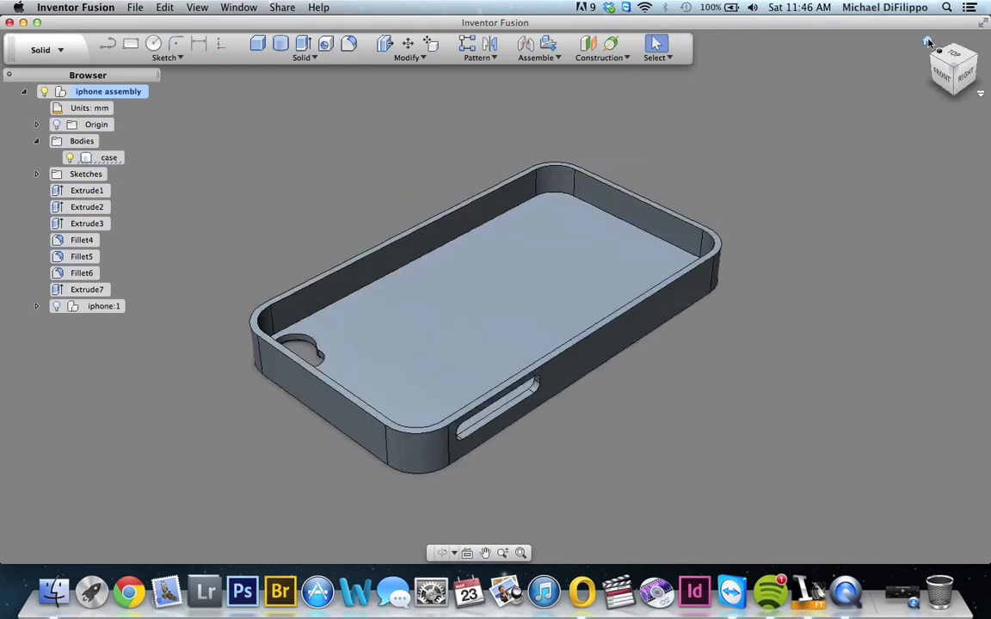
# - Show the iPhone and apply a 1 mm fillet to the side-button slot's edge loop
pyautogui.click(964, 77)
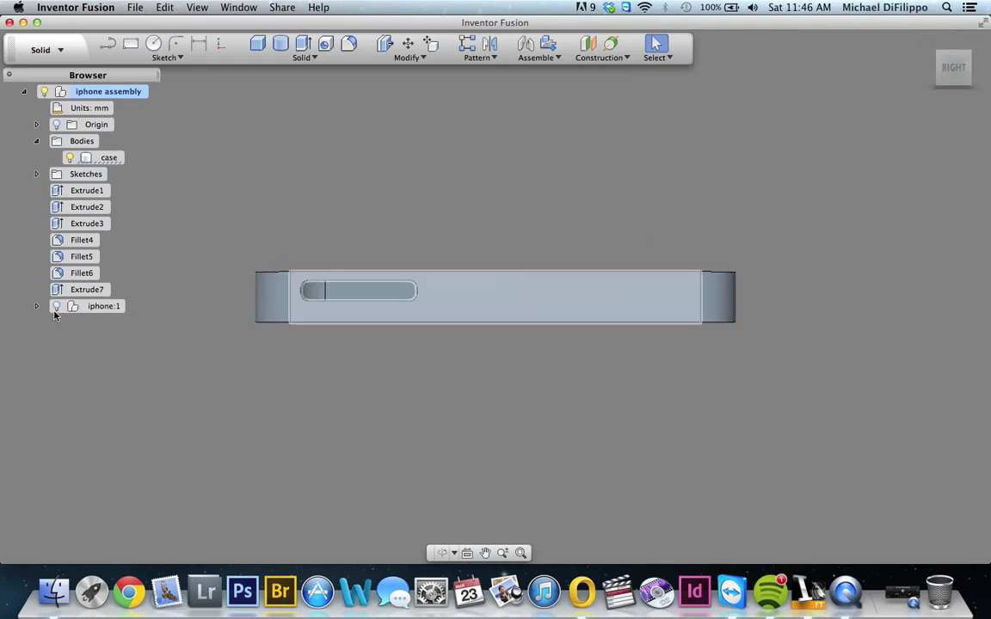
pyautogui.click(56, 307)
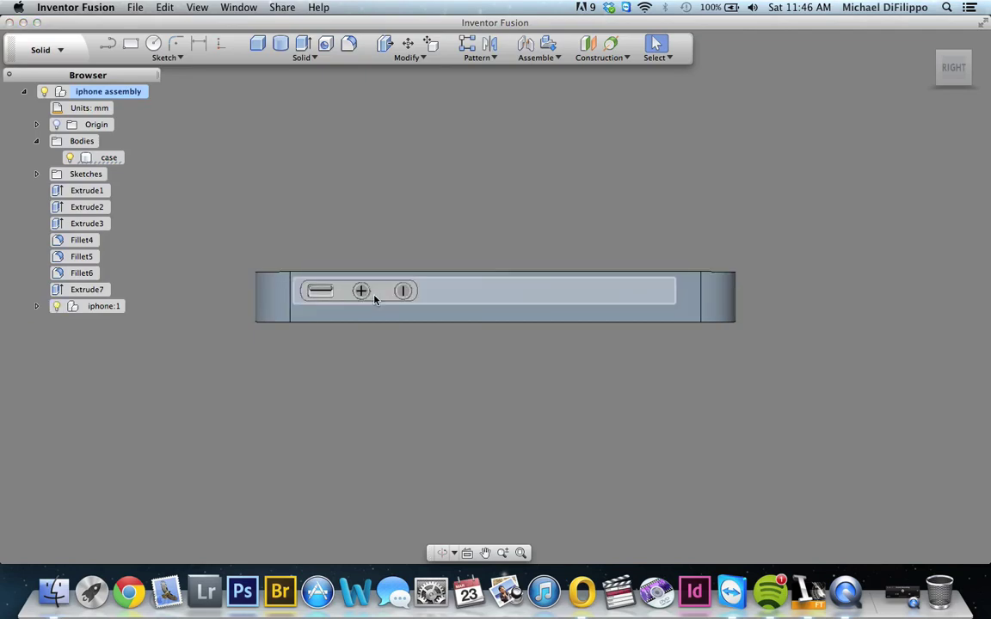
pyautogui.scroll(6, 374, 297)
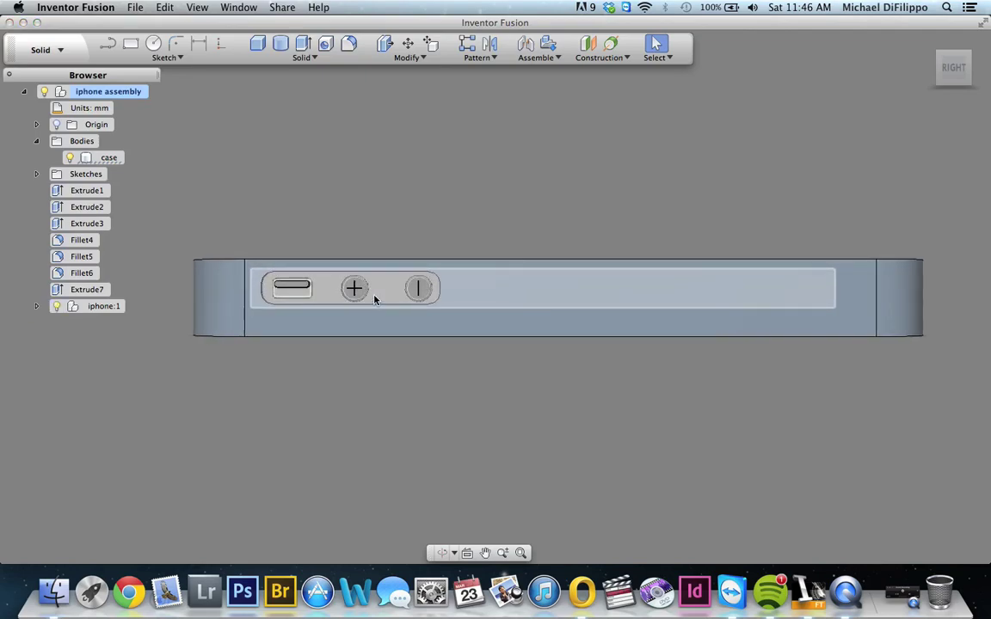
pyautogui.click(349, 43)
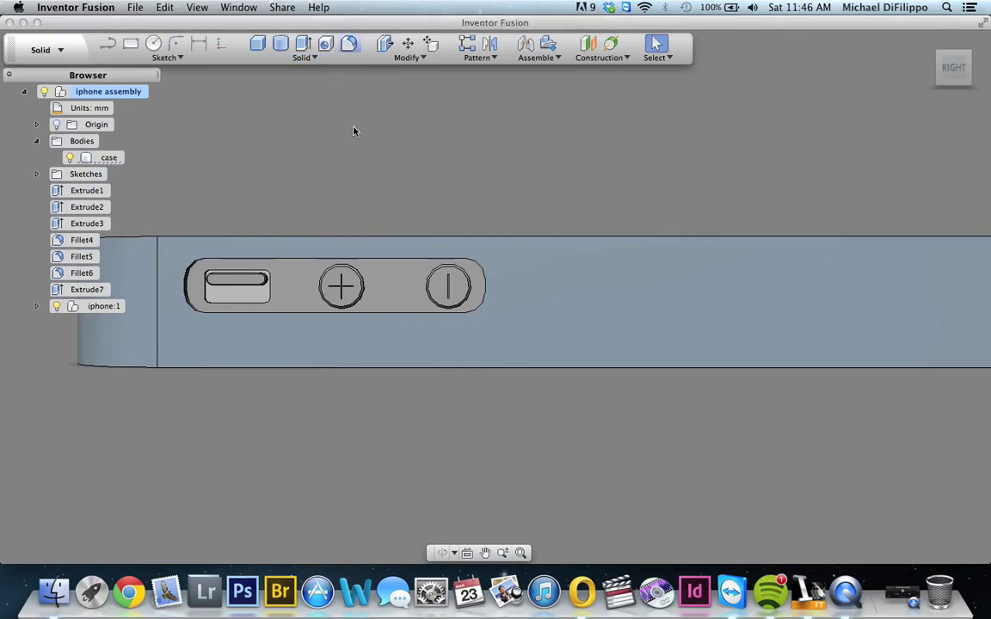
pyautogui.click(369, 259)
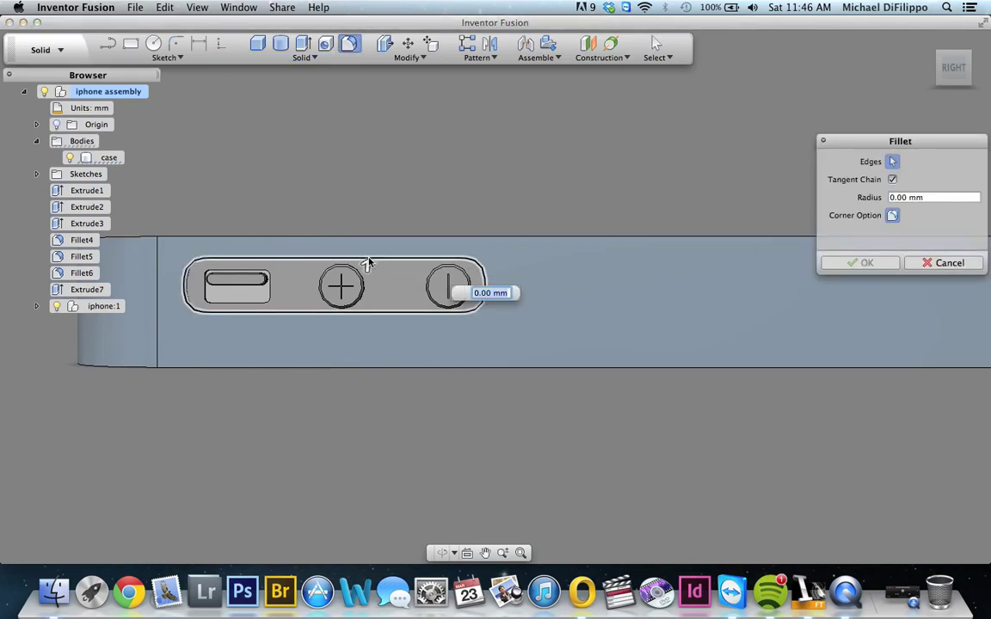
pyautogui.write('1mm')
pyautogui.press('Return')
pyautogui.press('Return')
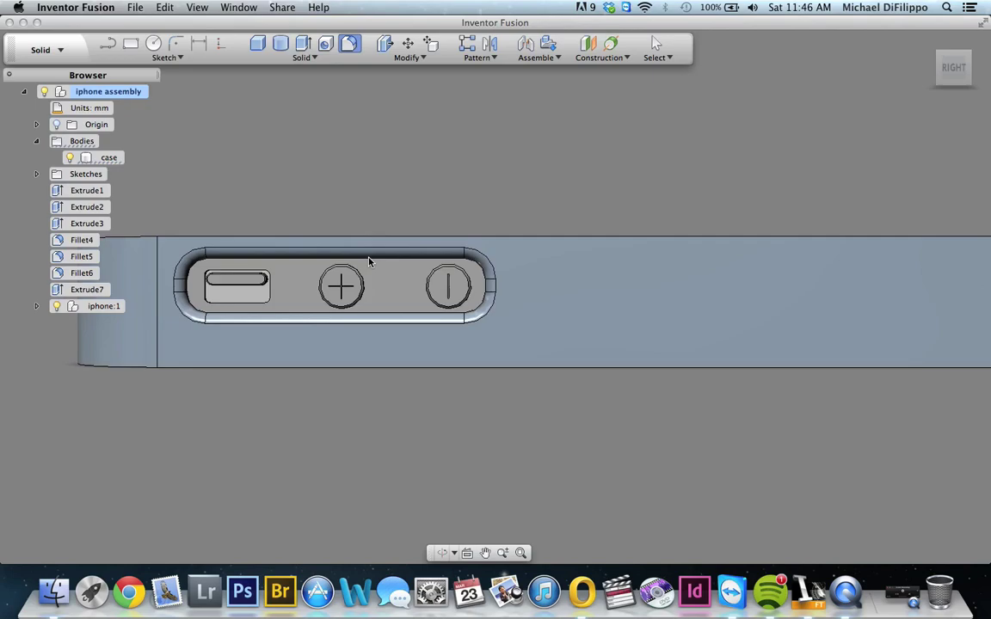
pyautogui.click(927, 43)
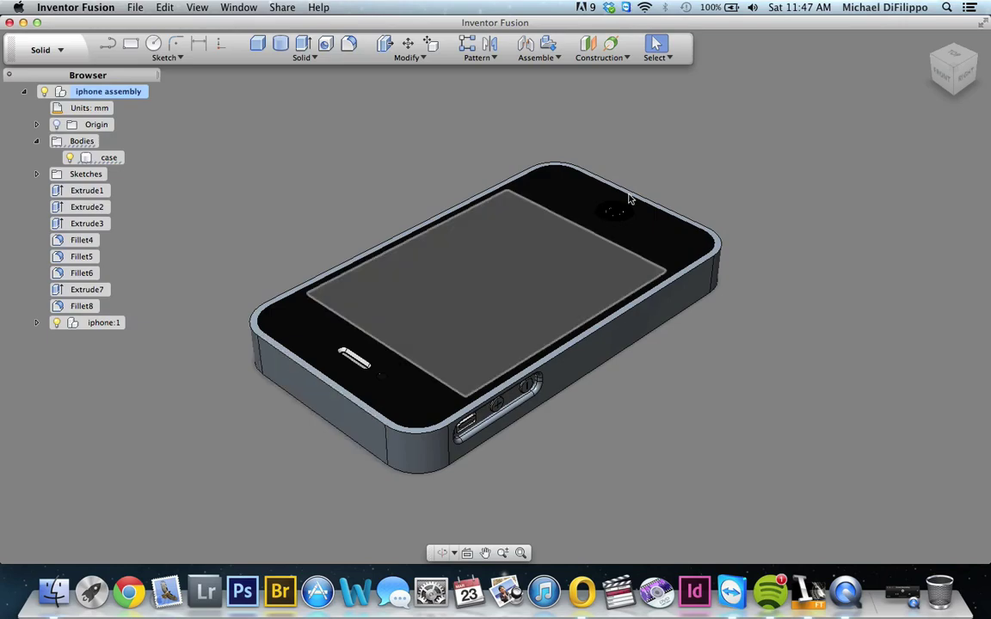
pyautogui.click(339, 420)
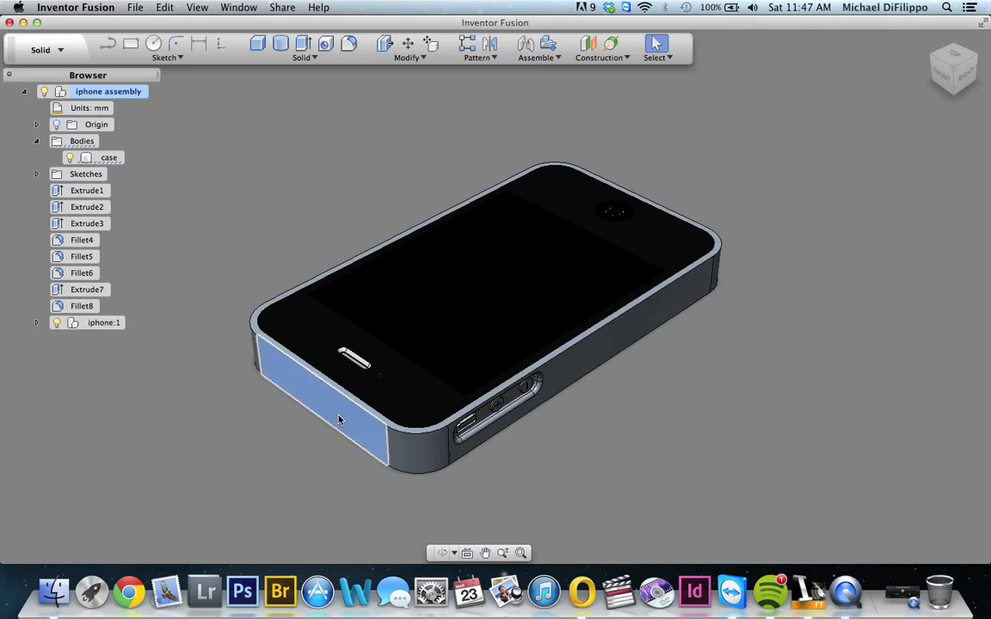
# - Hide the case and zoom in on the phone's top end face head-on
pyautogui.click(943, 79)
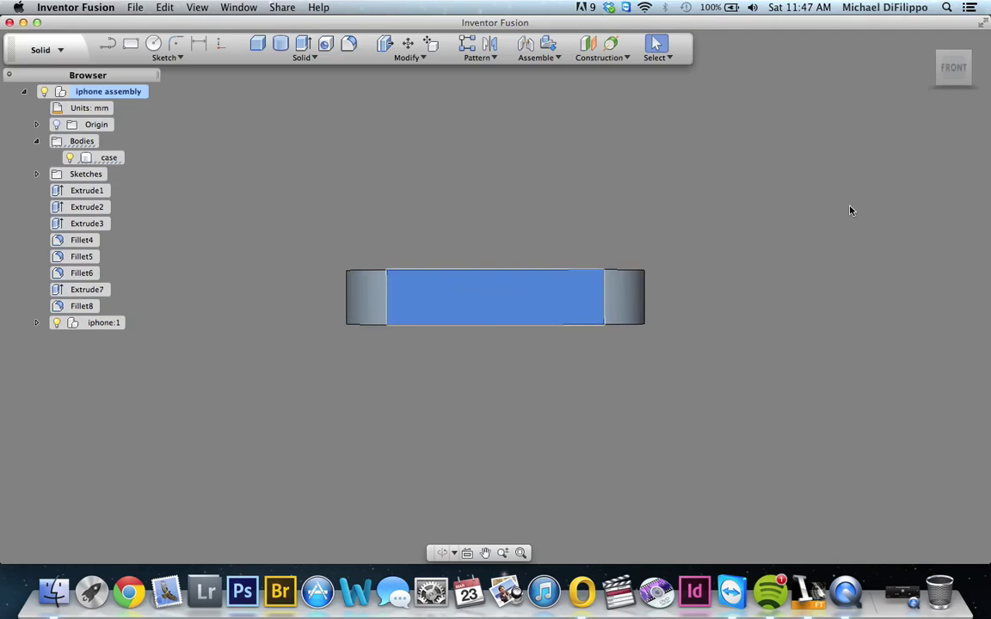
pyautogui.click(70, 158)
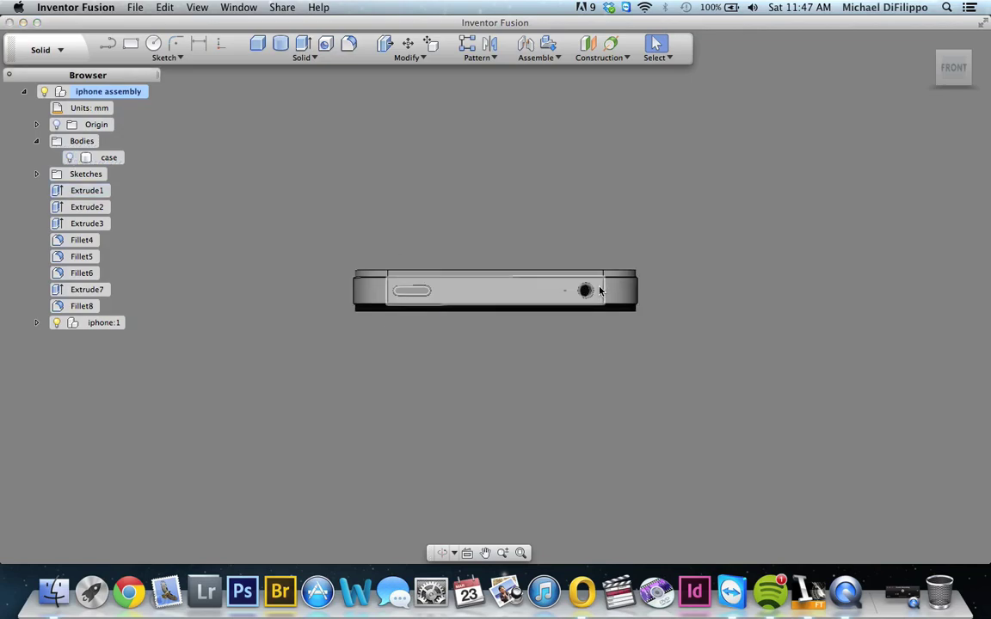
pyautogui.scroll(2, 599, 291)
pyautogui.scroll(1, 599, 290)
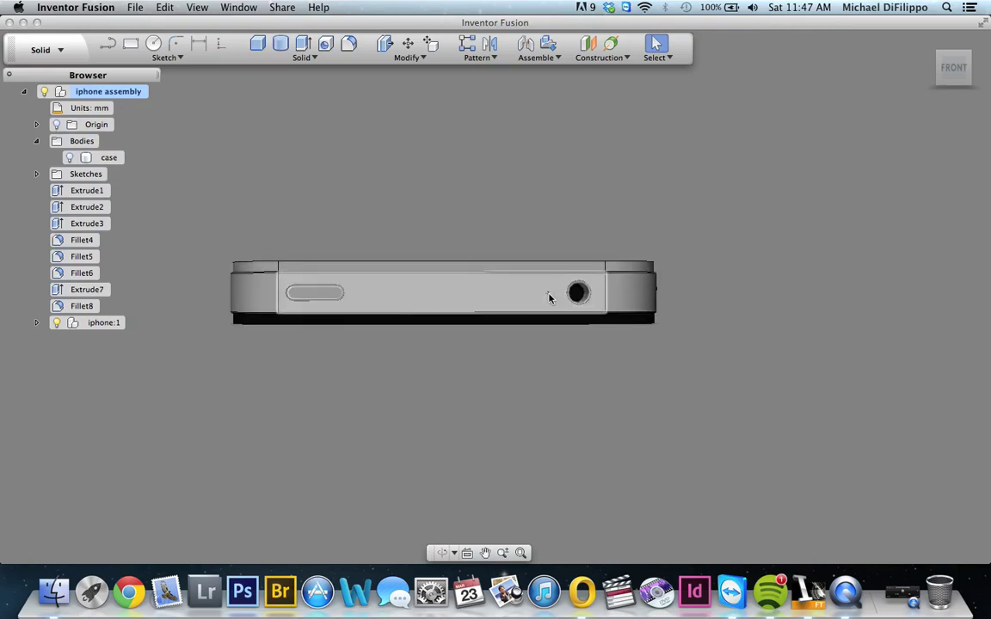
pyautogui.scroll(2, 549, 297)
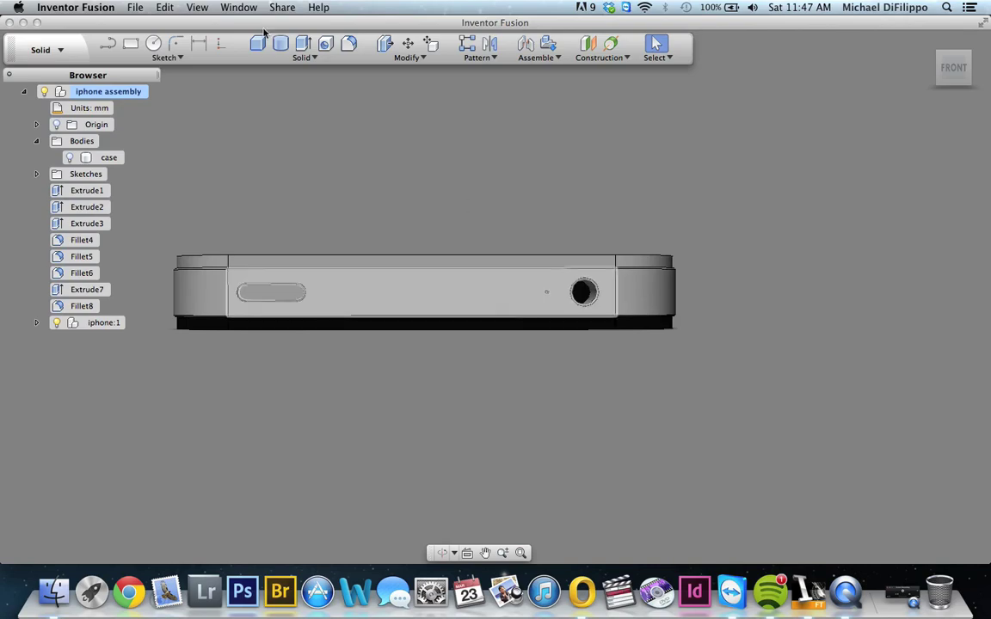
pyautogui.click(171, 59)
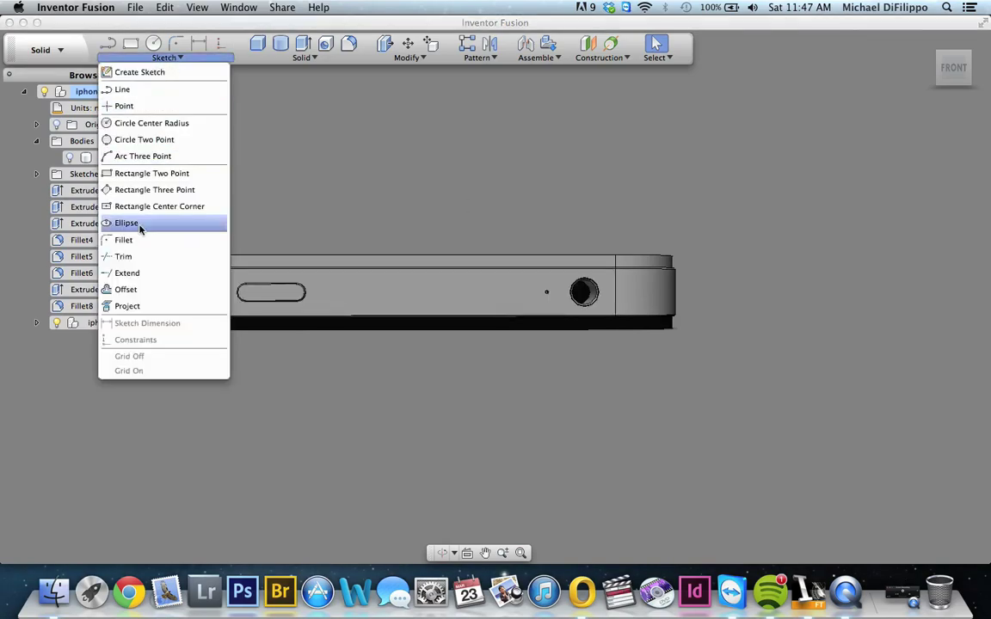
# - Offset outlines around the headphone jack hole and sleep button slot on the top end face
pyautogui.click(127, 292)
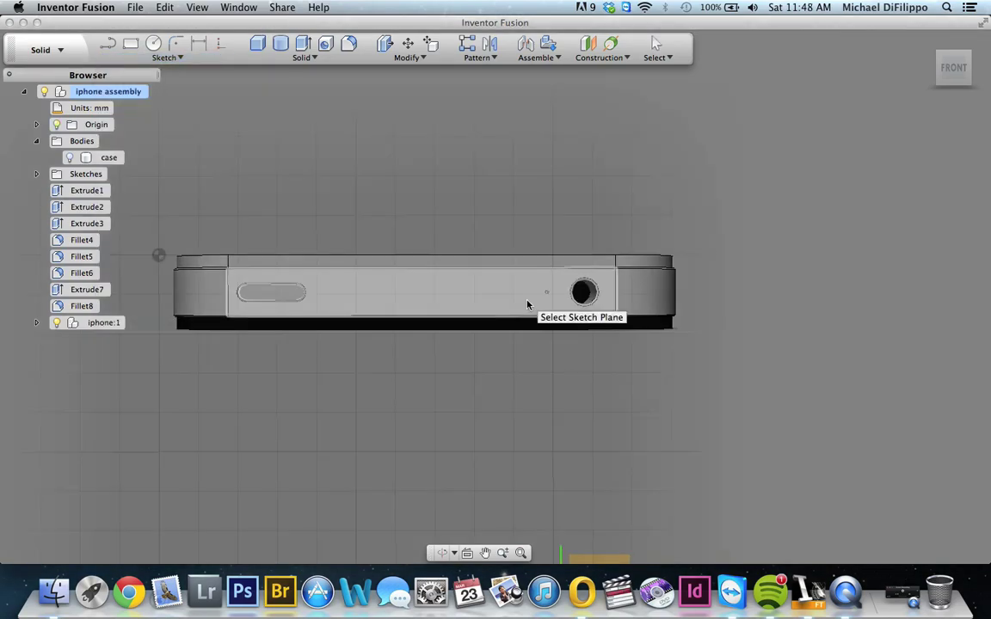
pyautogui.click(526, 306)
pyautogui.click(57, 322)
pyautogui.click(599, 292)
pyautogui.click(556, 305)
pyautogui.click(556, 307)
pyautogui.click(303, 301)
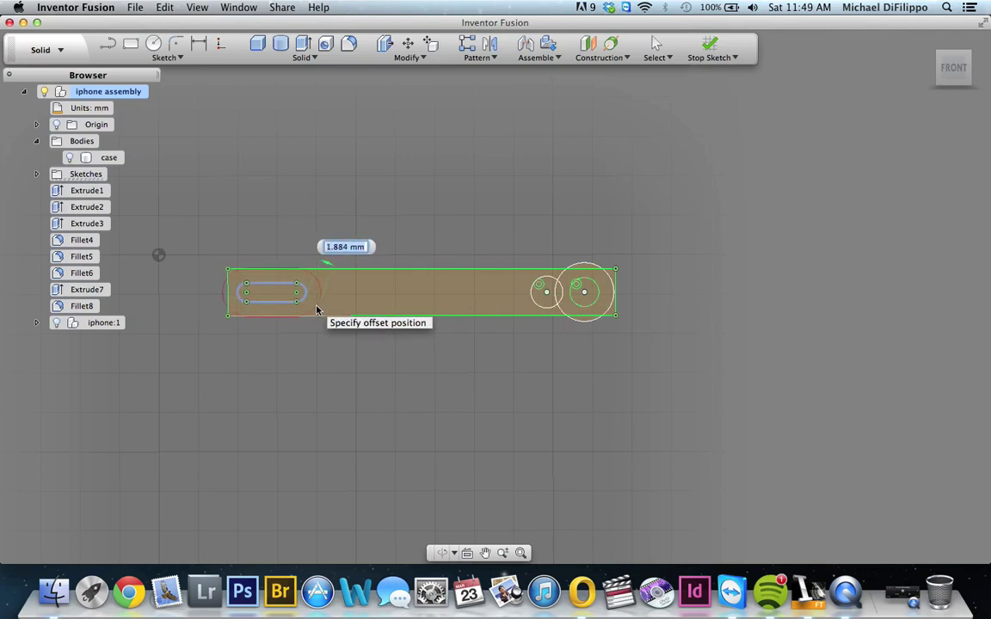
pyautogui.click(317, 309)
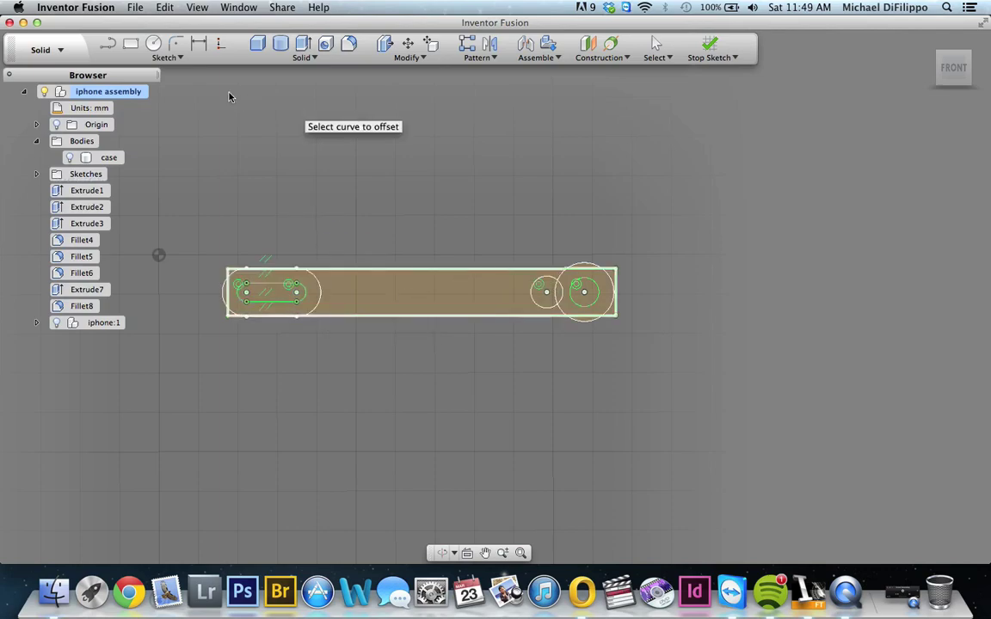
pyautogui.click(706, 49)
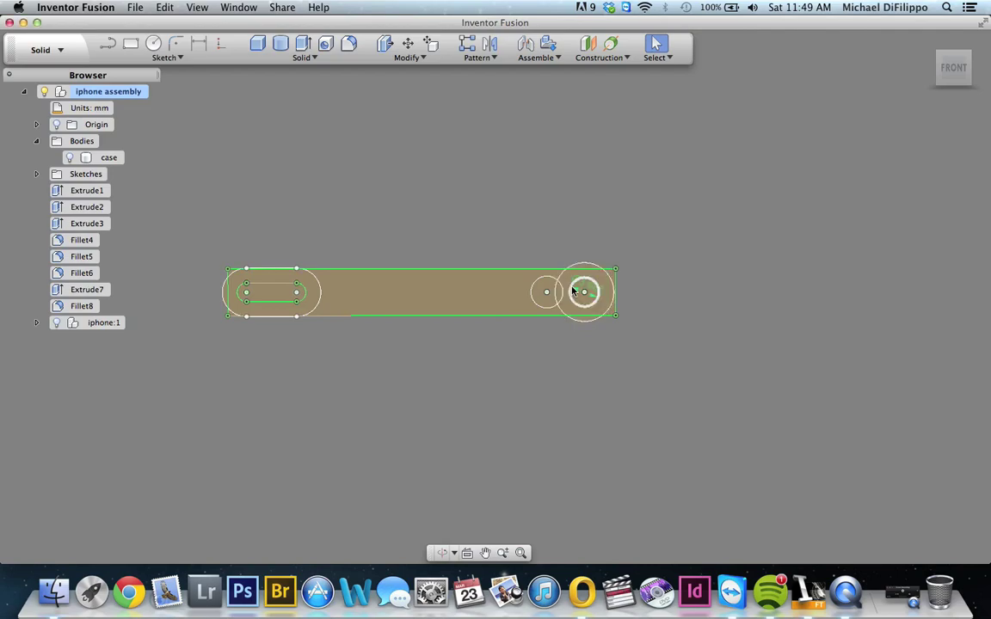
# - Delete the middle region between the outlines, leaving two closed profiles, and select both
pyautogui.click(174, 57)
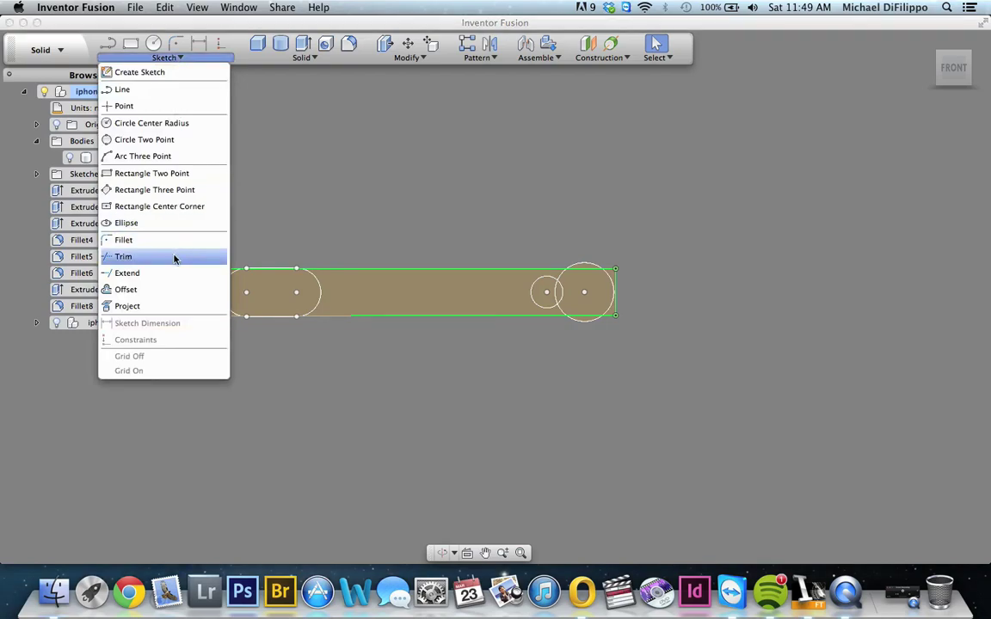
pyautogui.click(202, 257)
pyautogui.click(559, 290)
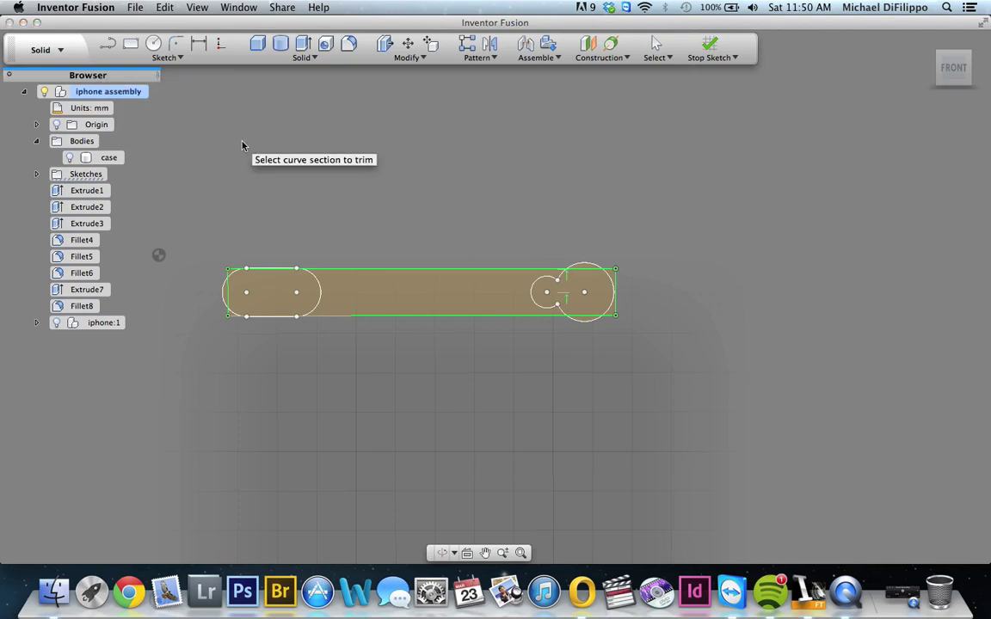
pyautogui.press('Escape')
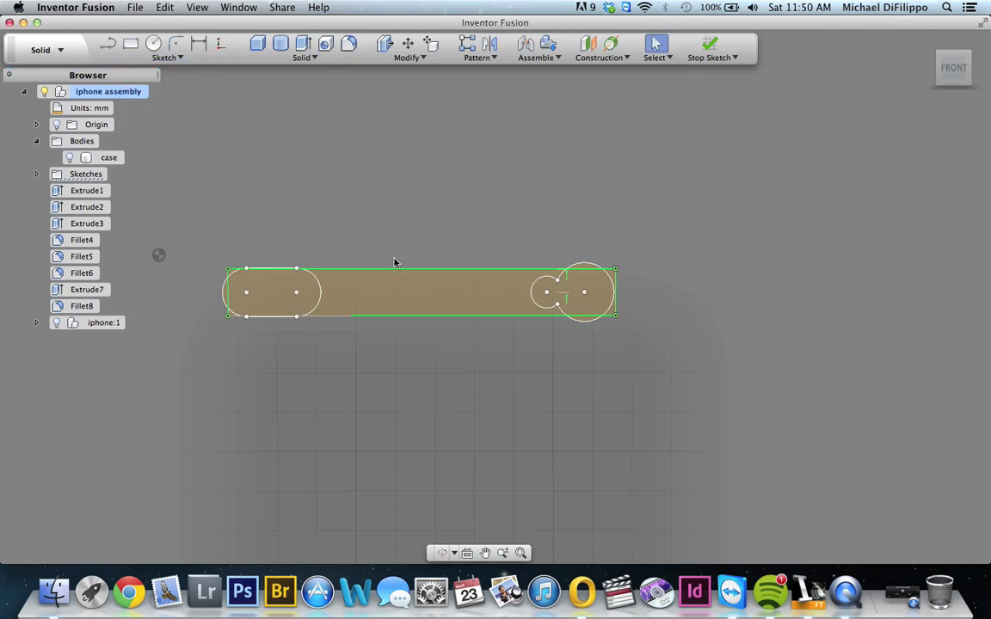
pyautogui.click(408, 276)
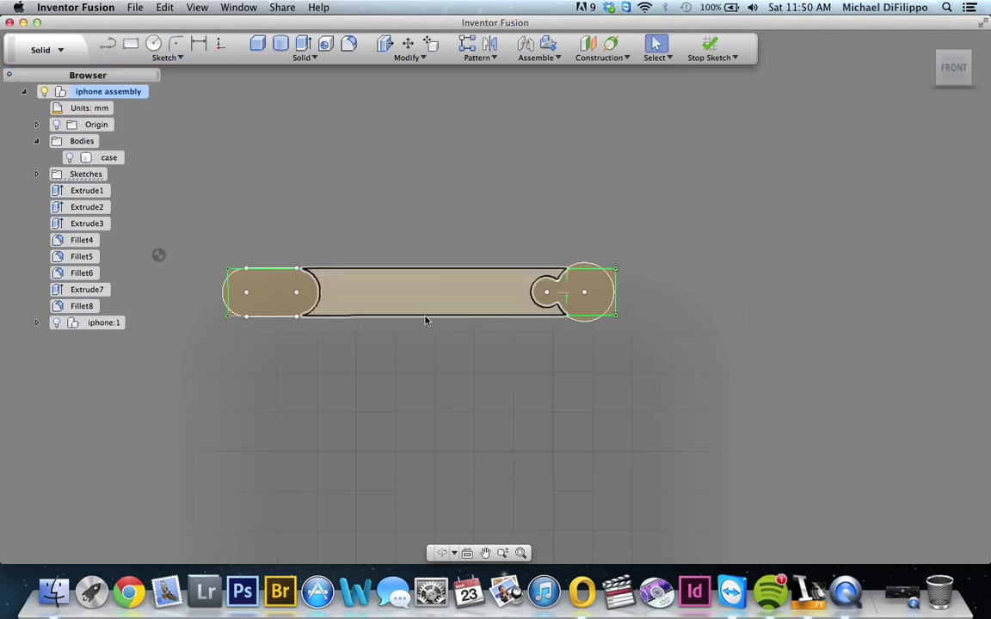
pyautogui.press('Delete')
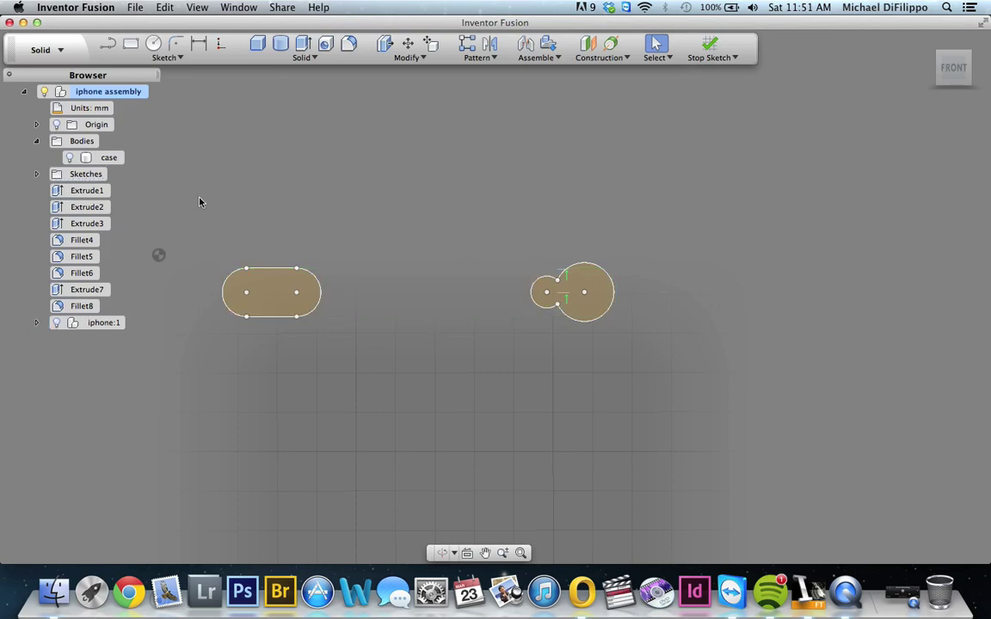
pyautogui.moveTo(197, 198); pyautogui.dragTo(731, 449)
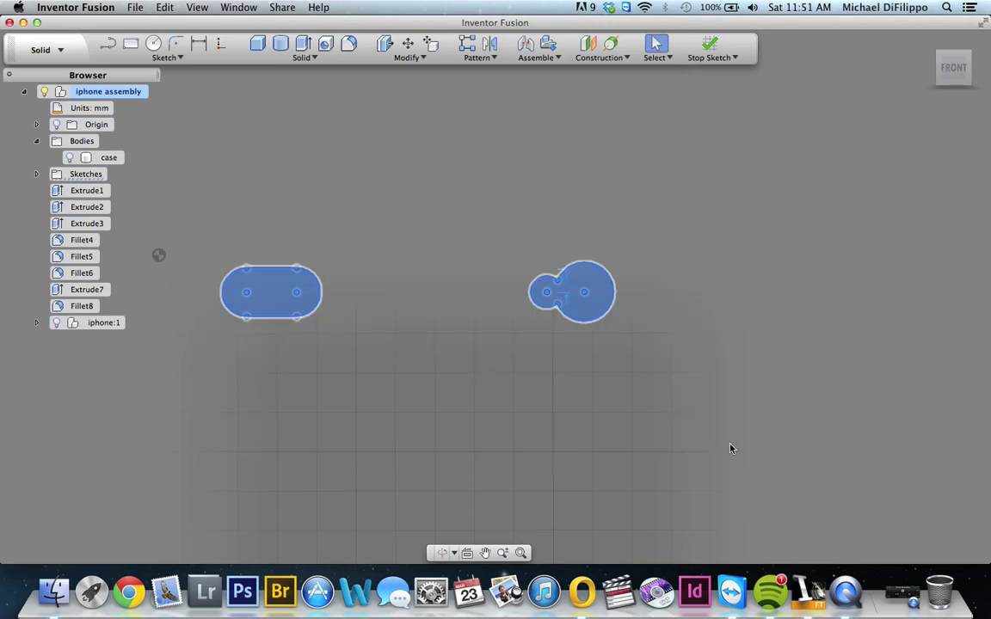
# - Move the oblong and two-circle profiles along Z onto the case's end wall
pyautogui.click(408, 45)
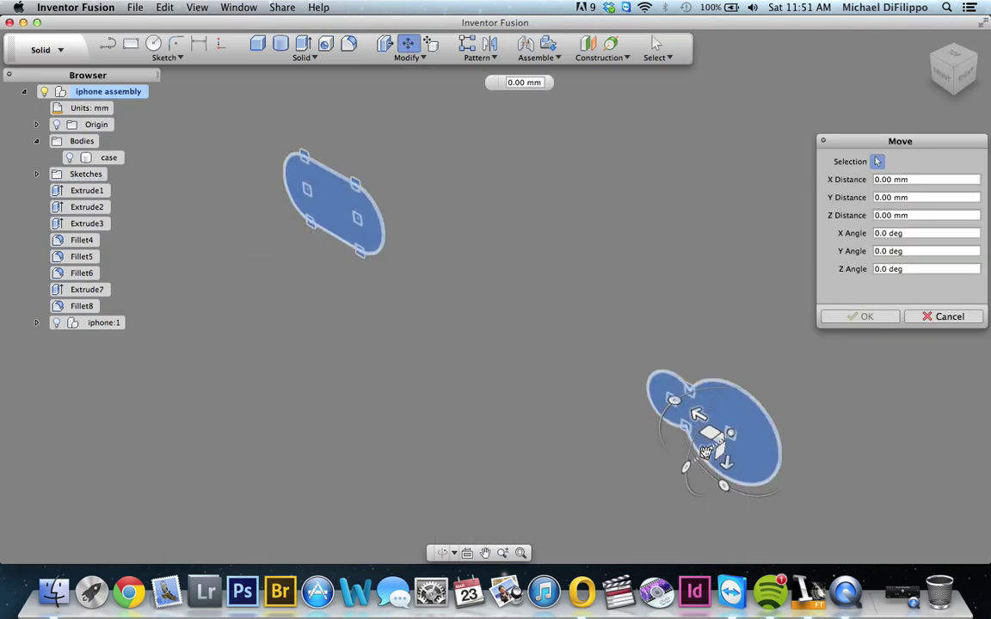
pyautogui.click(706, 452)
pyautogui.moveTo(719, 448)
pyautogui.mouseDown()
pyautogui.moveTo(712, 442)
pyautogui.moveTo(726, 437)
pyautogui.mouseUp()
pyautogui.press('Return')
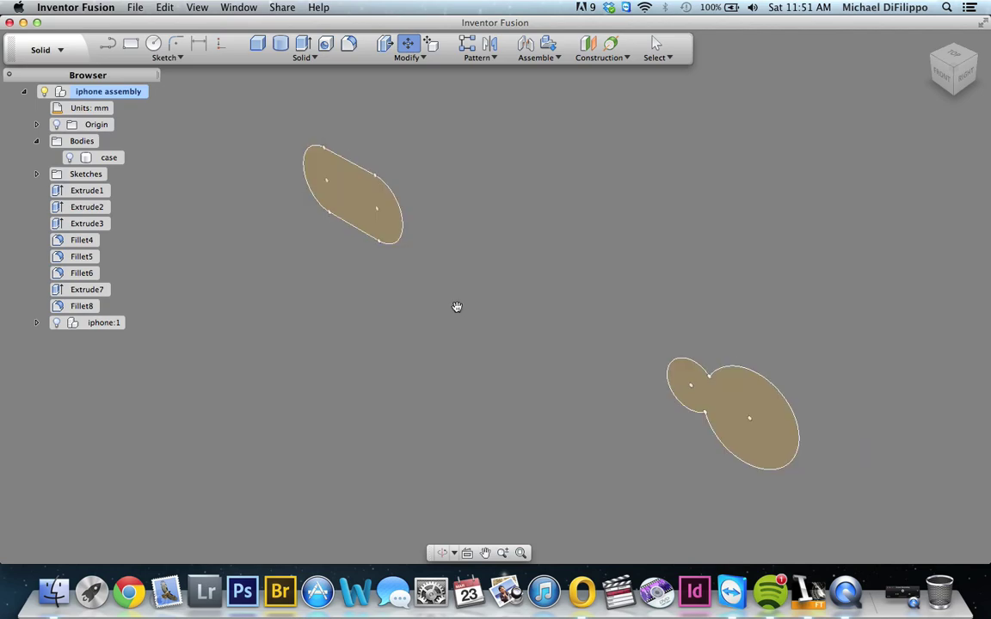
pyautogui.press('pageup')
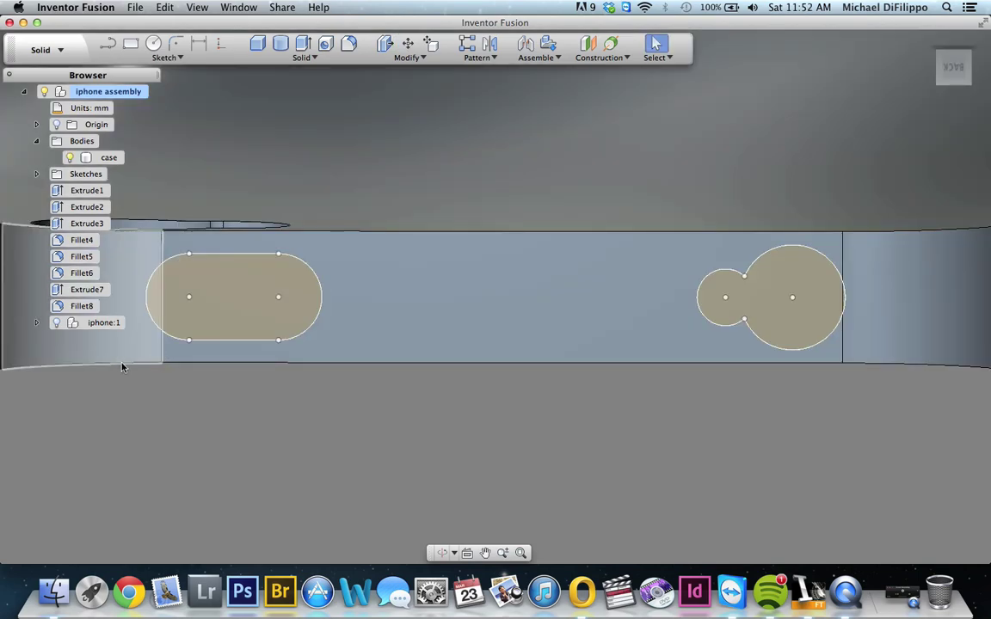
# - Extrude-cut the oblong and two-circle profiles through the end wall as Extrude9
pyautogui.click(192, 284)
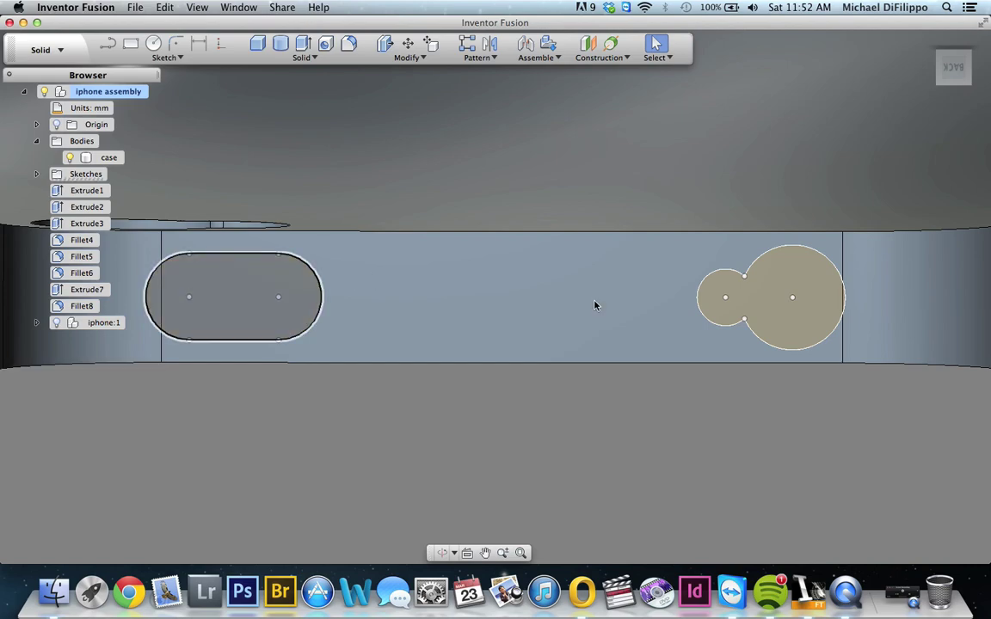
pyautogui.click(741, 299)
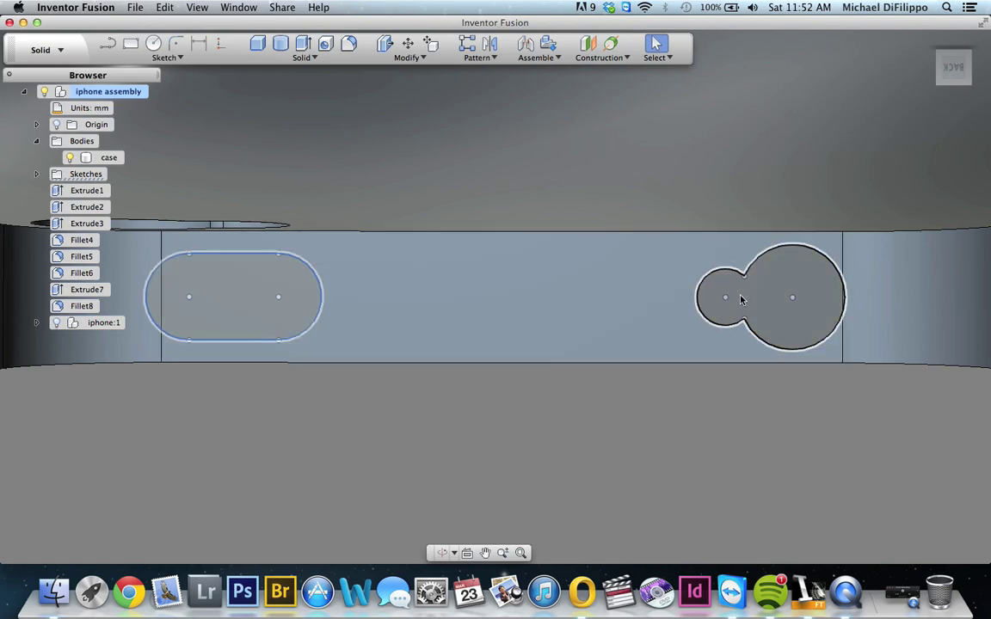
pyautogui.click(305, 44)
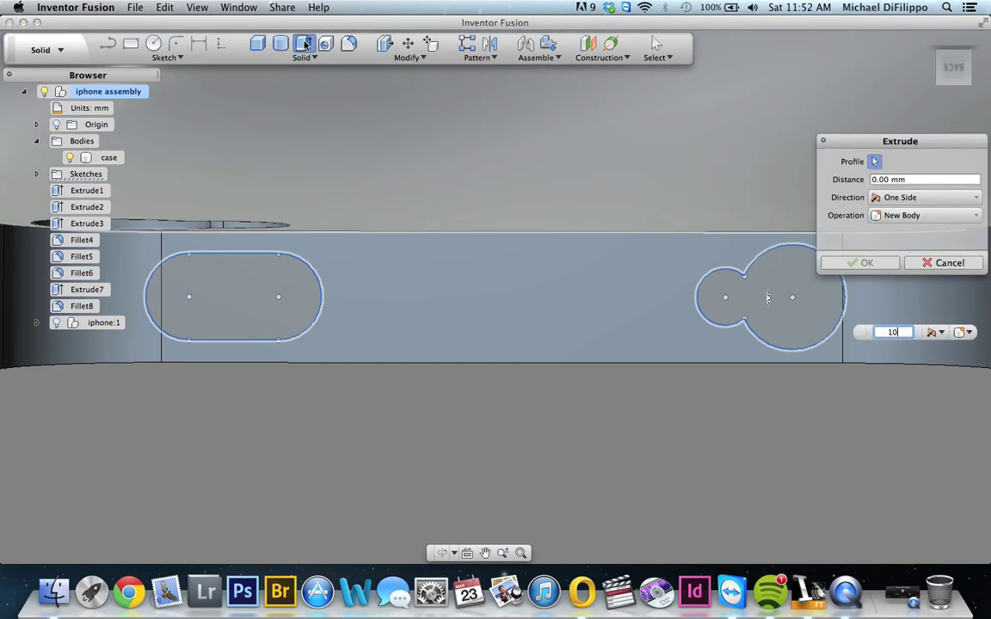
pyautogui.press('Return')
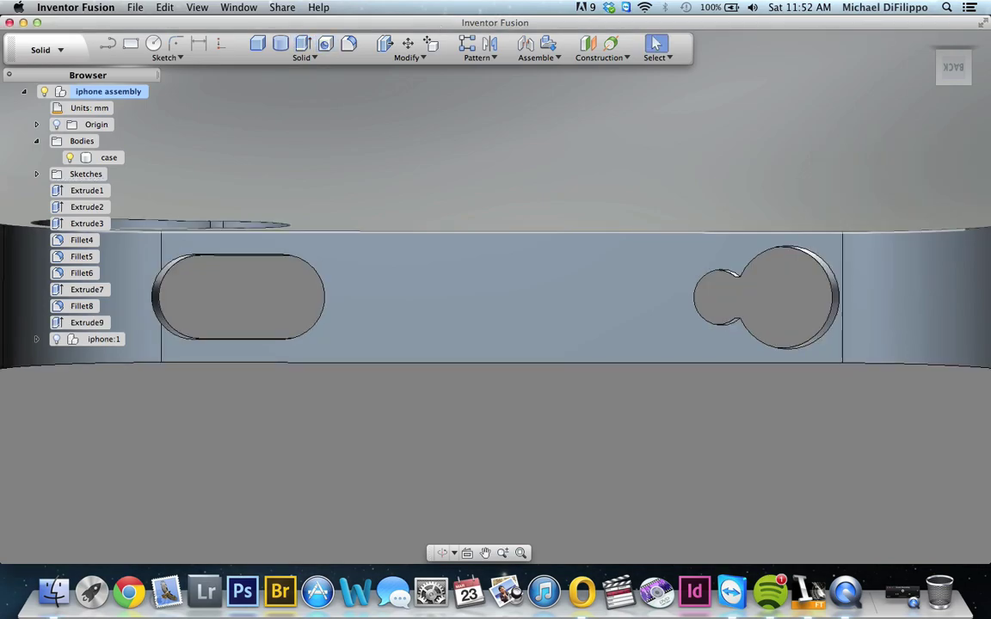
pyautogui.click(928, 42)
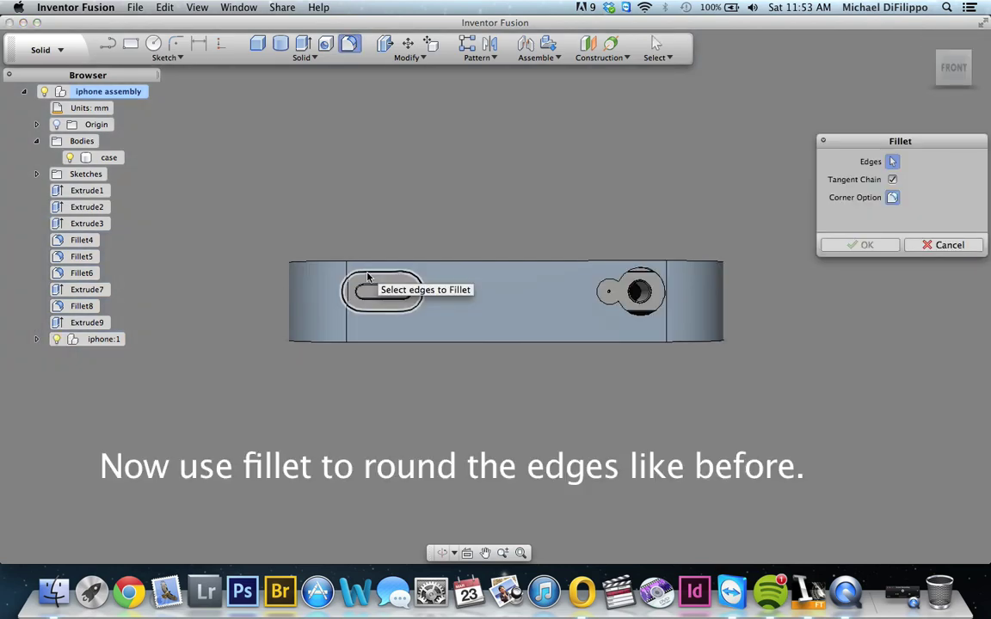
# - Fillet the slot edge and the headphone-jack hole edge with a 1 mm radius
pyautogui.click(364, 277)
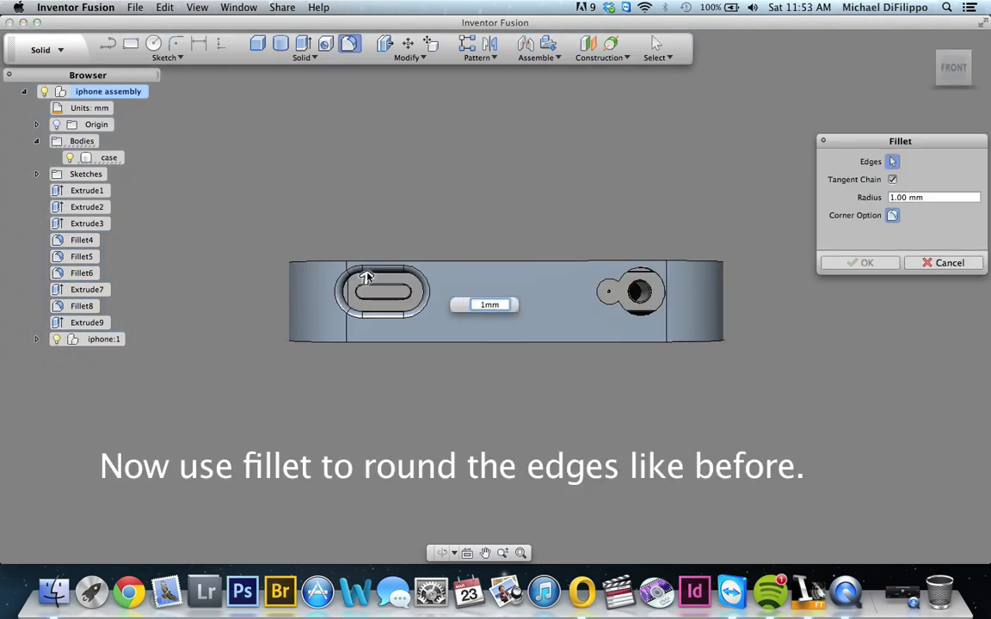
pyautogui.press('Return')
pyautogui.press('Return')
pyautogui.click(607, 286)
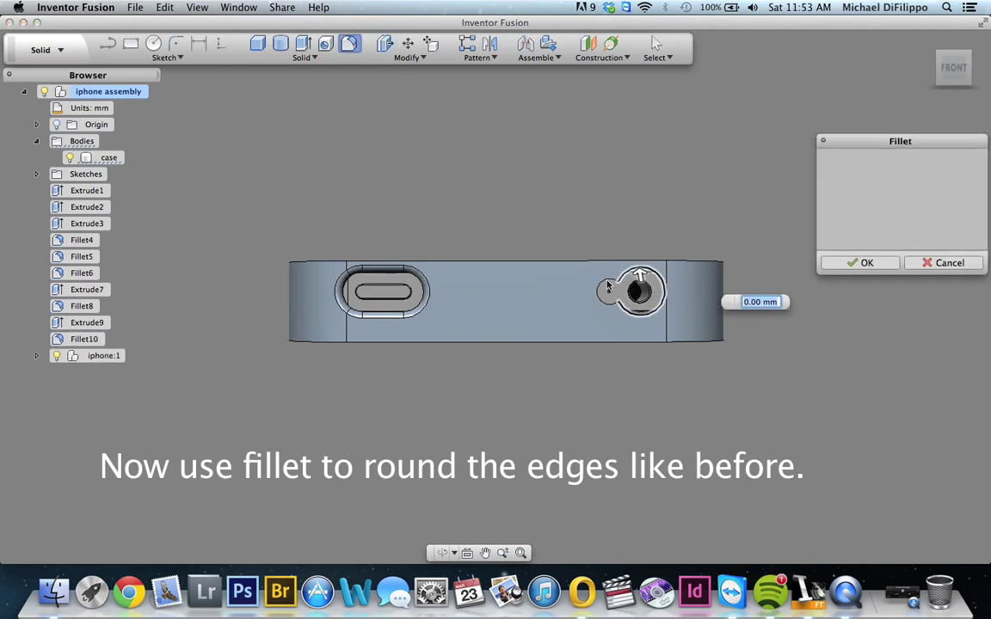
pyautogui.write('1')
pyautogui.press('Return')
pyautogui.press('Return')
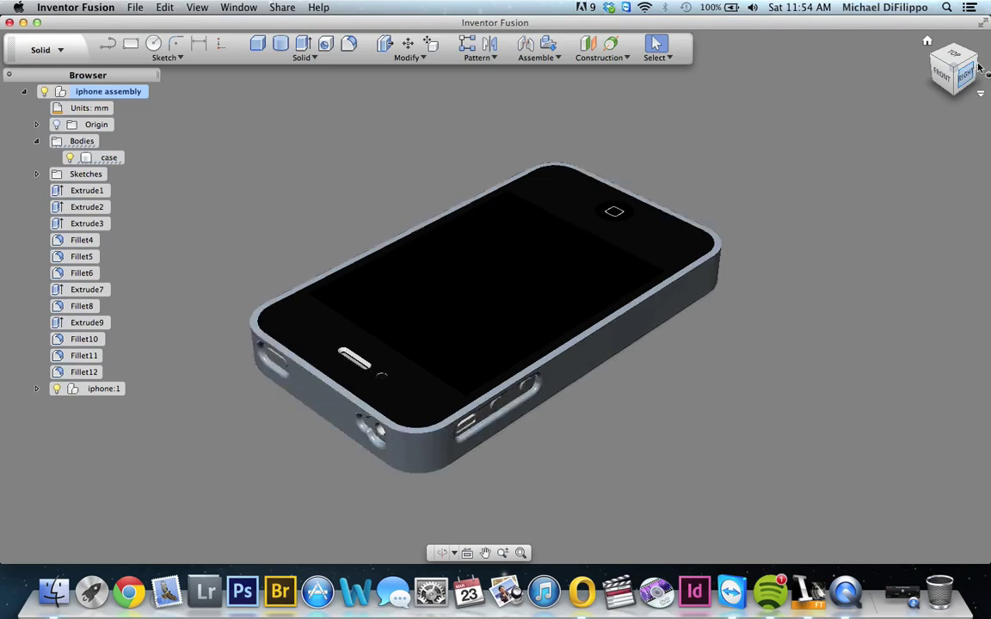
# - Hide the case and sketch a long rectangle across the phone's bottom face
pyautogui.click(976, 69)
pyautogui.click(978, 70)
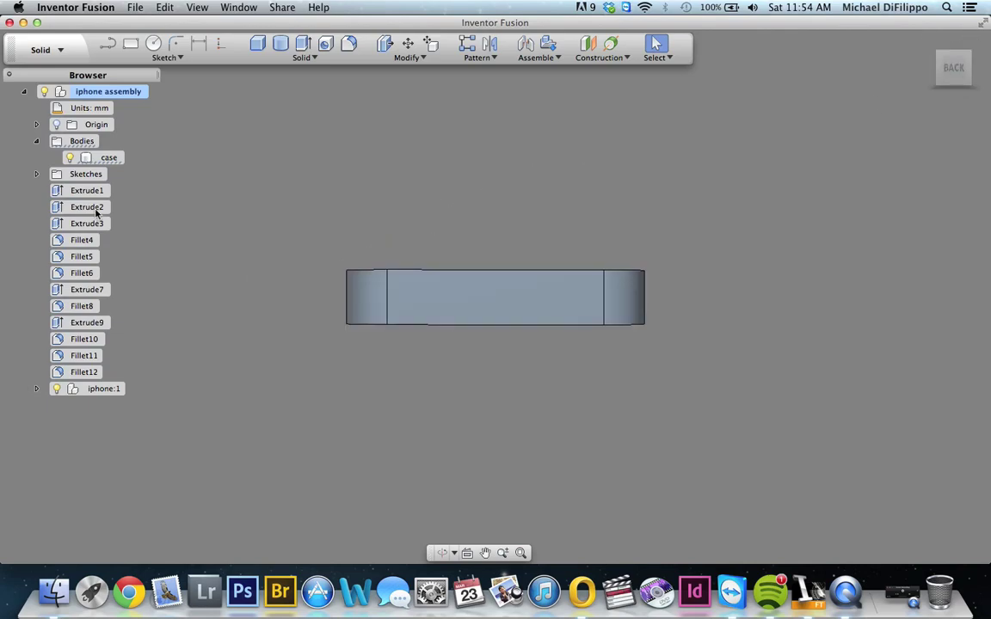
pyautogui.click(71, 159)
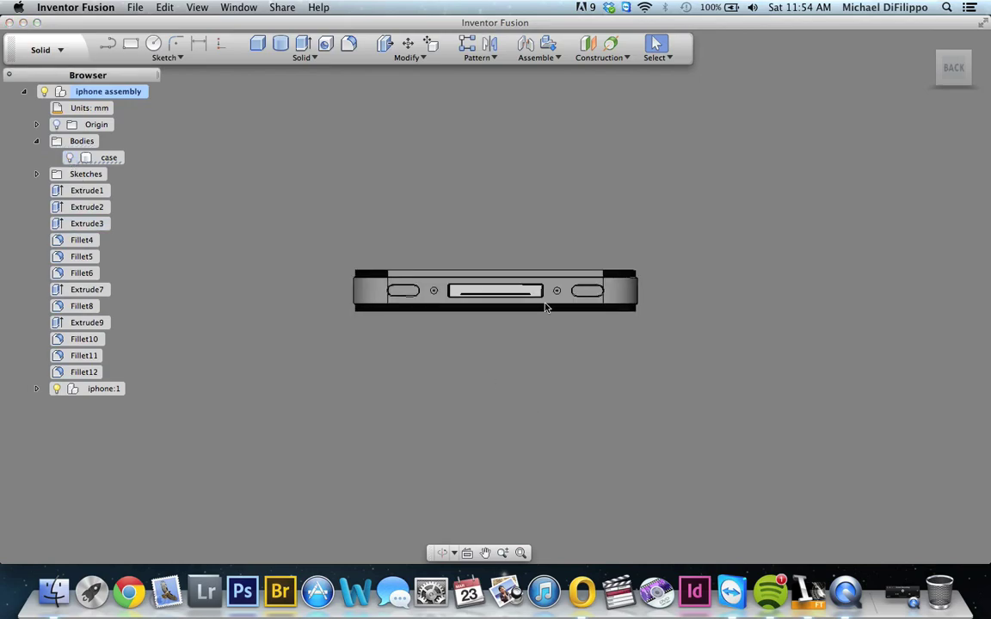
pyautogui.scroll(5, 547, 296)
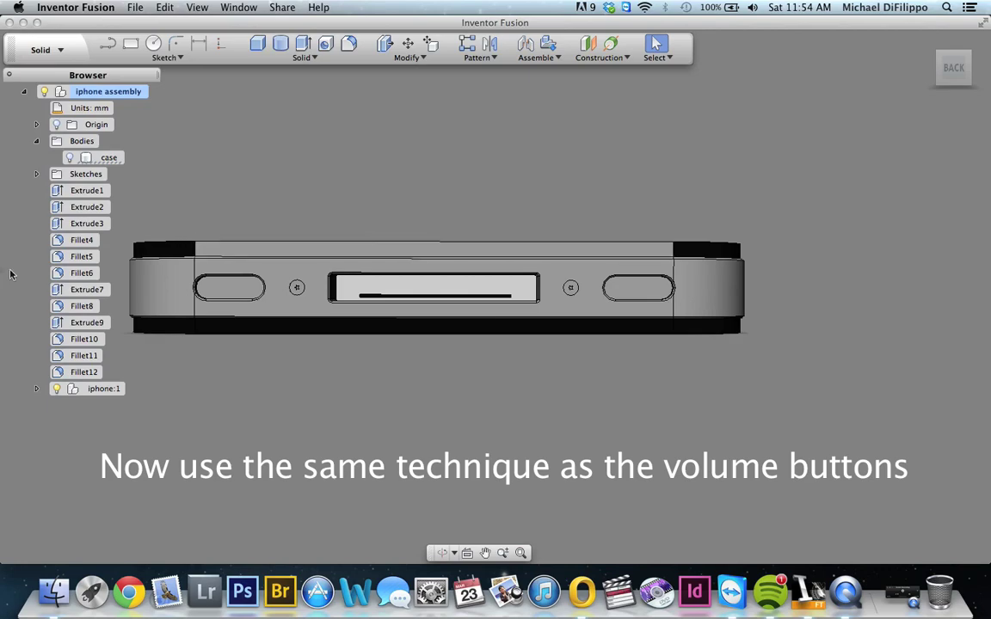
pyautogui.click(130, 43)
pyautogui.click(270, 280)
pyautogui.click(193, 258)
pyautogui.click(682, 321)
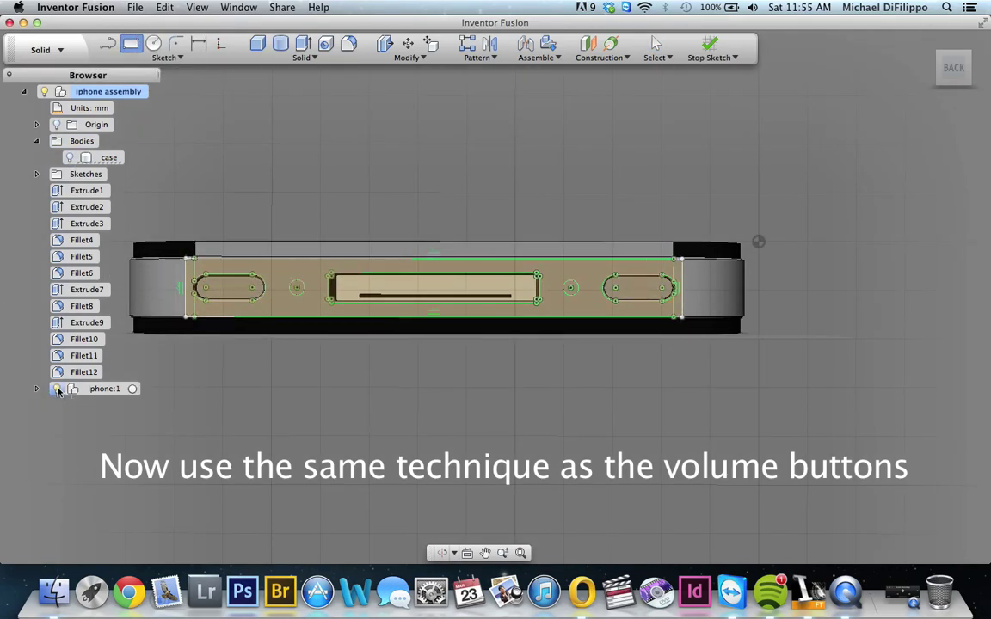
pyautogui.press('Escape')
pyautogui.click(711, 45)
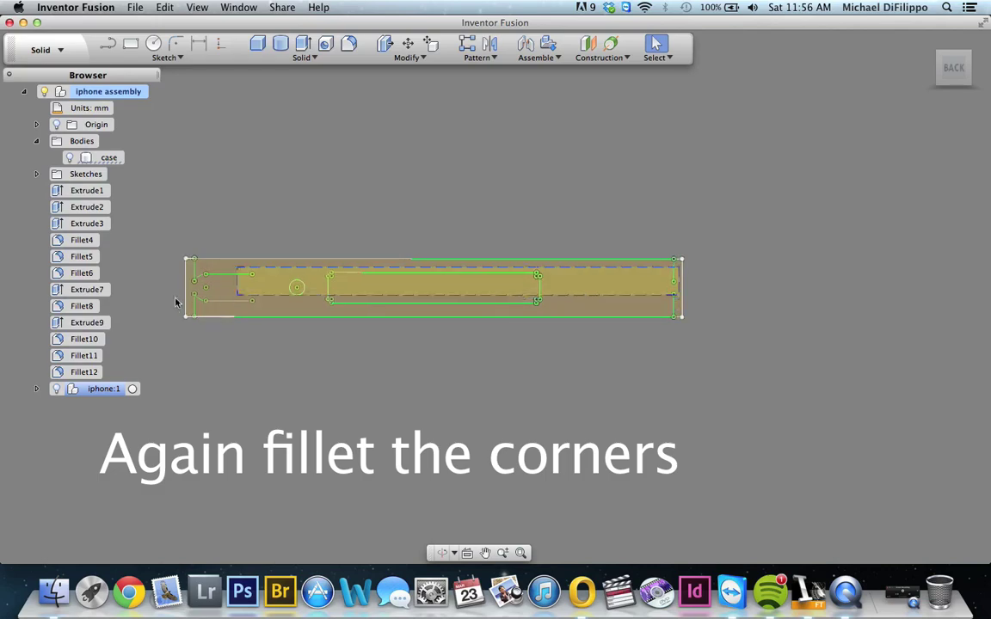
# - Round the rectangle's corners with 2 mm sketch fillets and finish the sketch
pyautogui.click(464, 283)
pyautogui.click(176, 43)
pyautogui.click(188, 260)
pyautogui.press('Return')
pyautogui.click(186, 315)
pyautogui.press('Return')
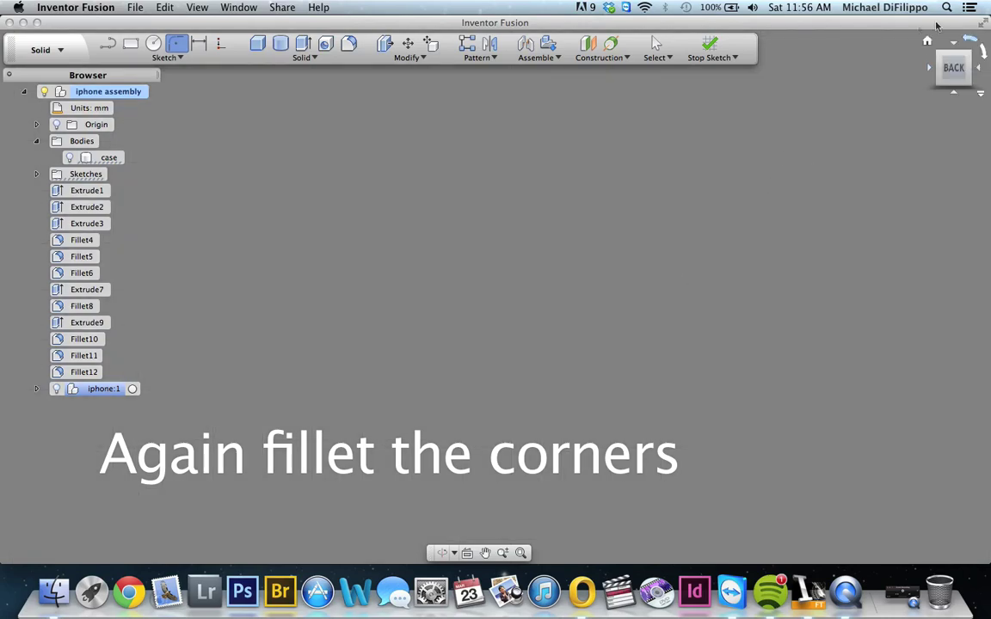
pyautogui.click(927, 41)
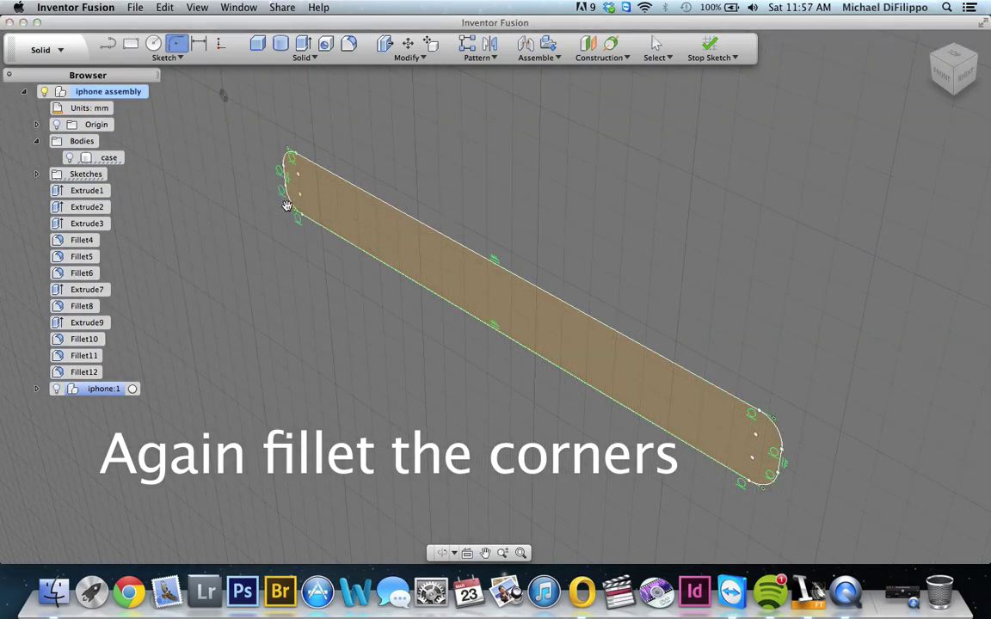
pyautogui.click(708, 45)
# - Move the rounded profile -1.50 mm in Y onto the case's bottom end wall
pyautogui.click(411, 43)
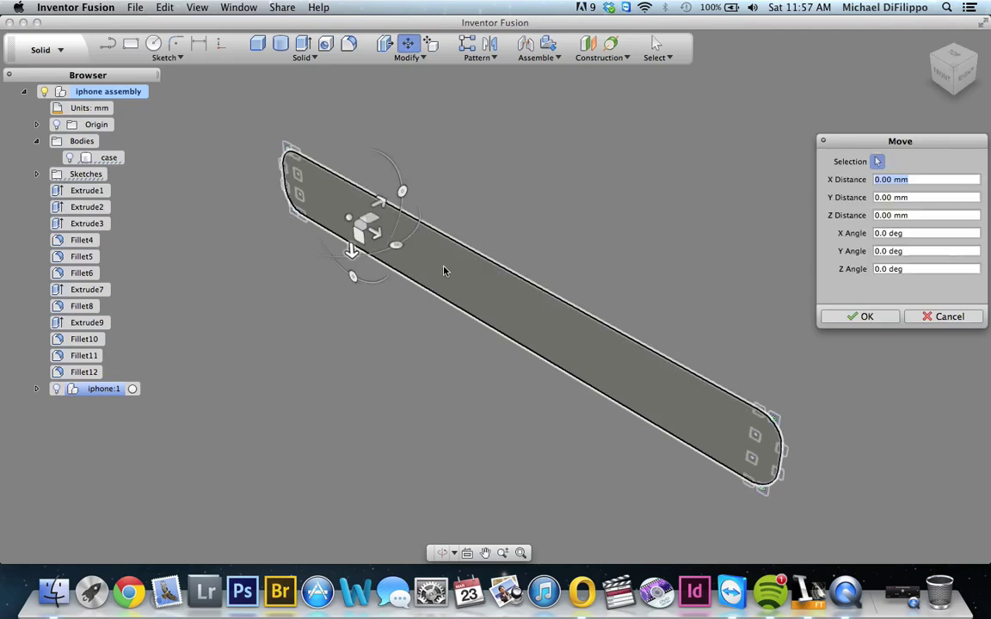
pyautogui.moveTo(376, 205); pyautogui.dragTo(367, 209)
pyautogui.press('Return')
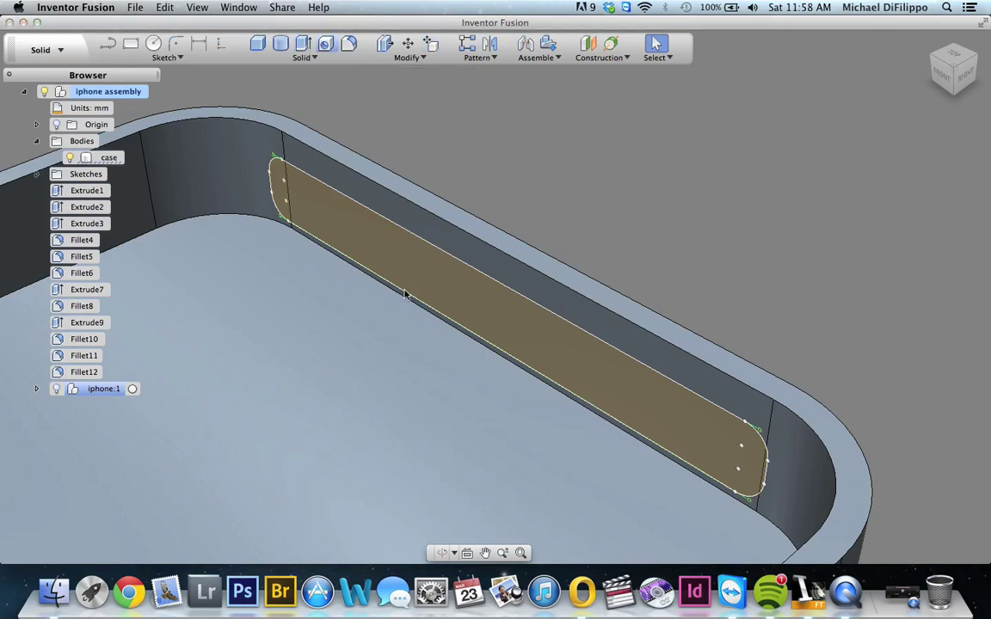
# - Extrude the rounded profile 100 mm as a cut through the bottom wall, then return home
pyautogui.press('e')
pyautogui.click(426, 279)
pyautogui.write('100')
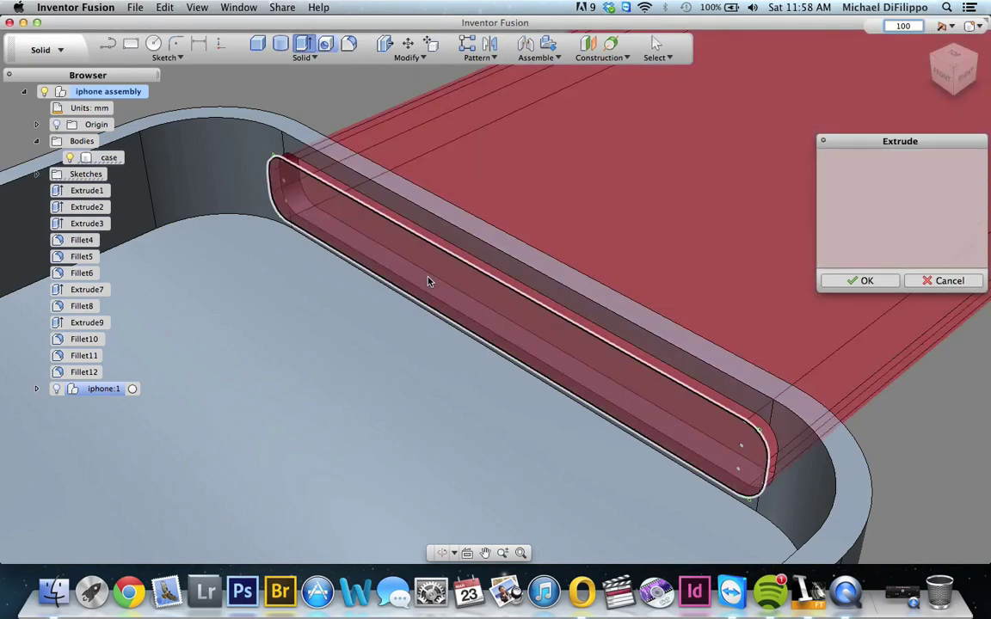
pyautogui.press('Return')
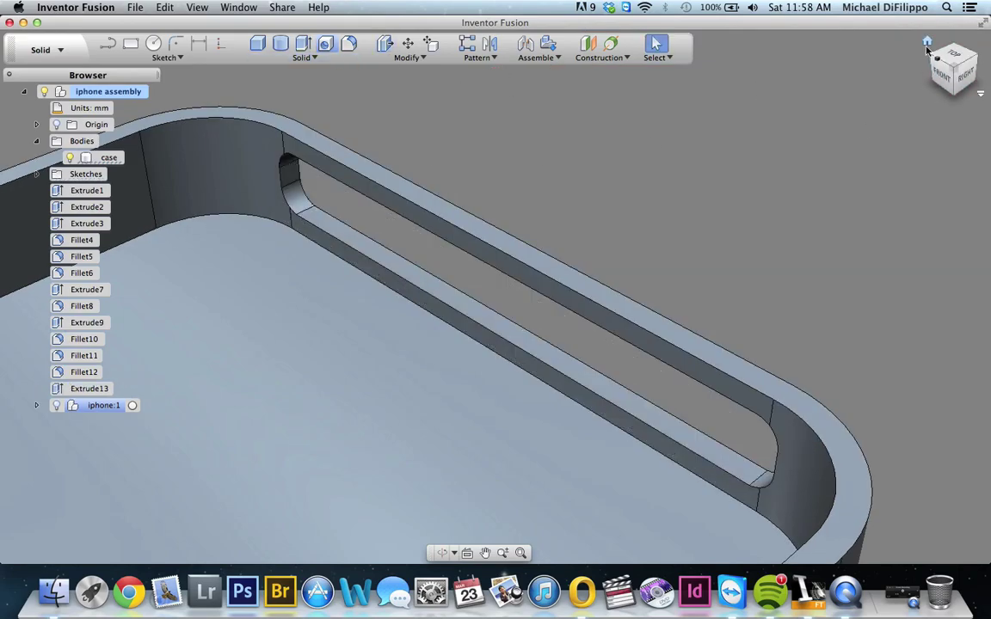
pyautogui.click(927, 43)
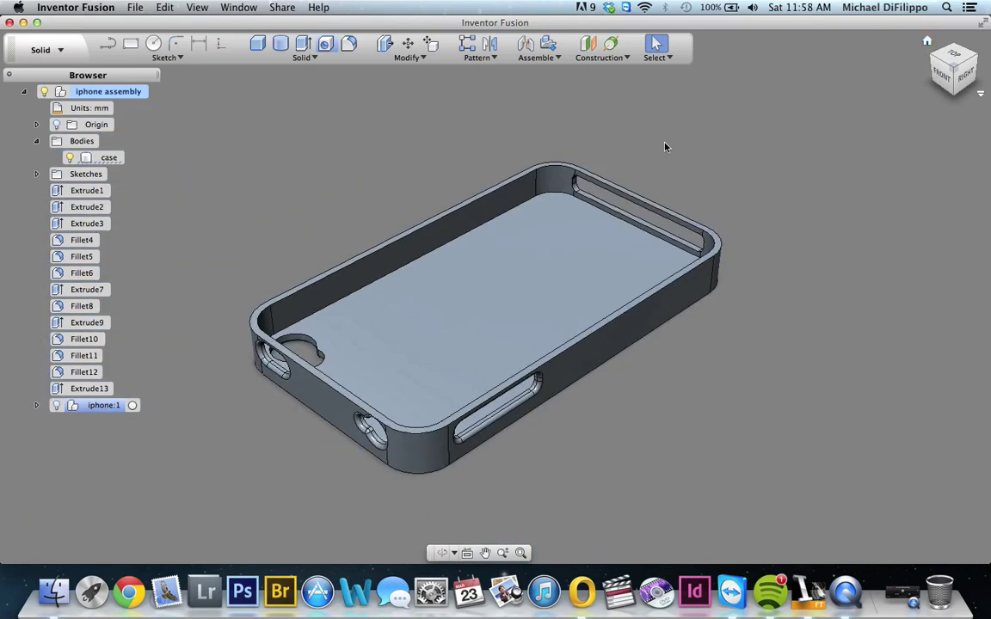
# - Show iphone:1 in the case and orbit to check the right side, end and back cutouts
pyautogui.click(57, 406)
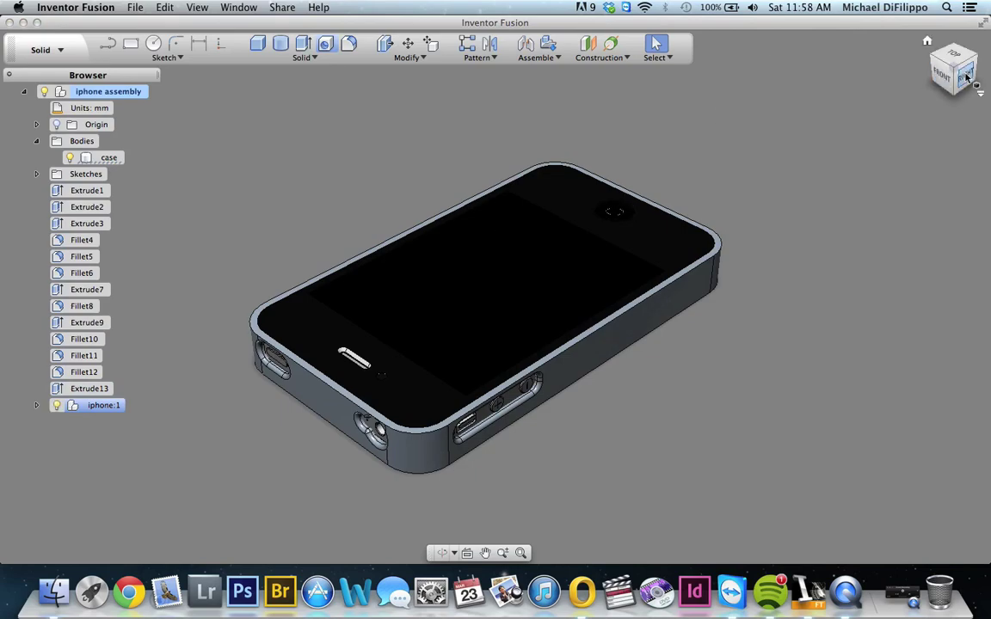
pyautogui.moveTo(966, 76)
pyautogui.mouseDown()
pyautogui.moveTo(956, 72)
pyautogui.moveTo(965, 56)
pyautogui.mouseUp()
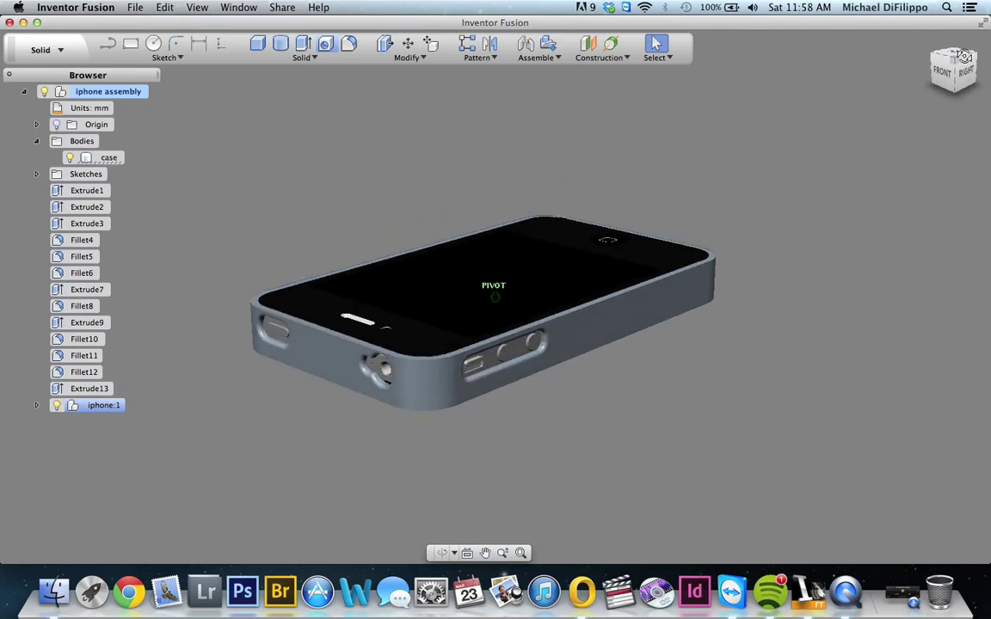
pyautogui.click(956, 61)
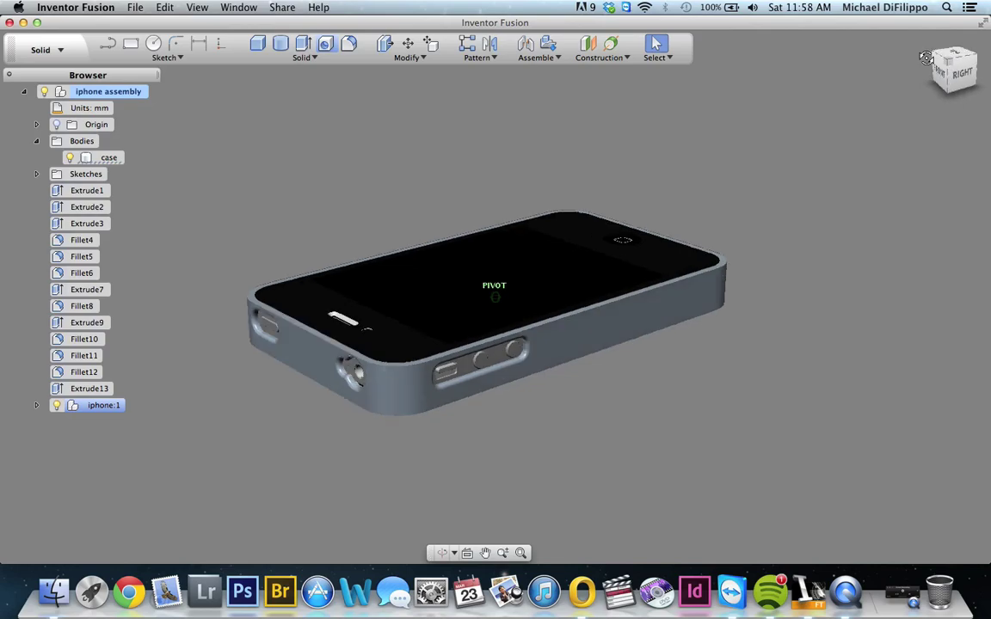
pyautogui.moveTo(955, 68); pyautogui.dragTo(868, 64)
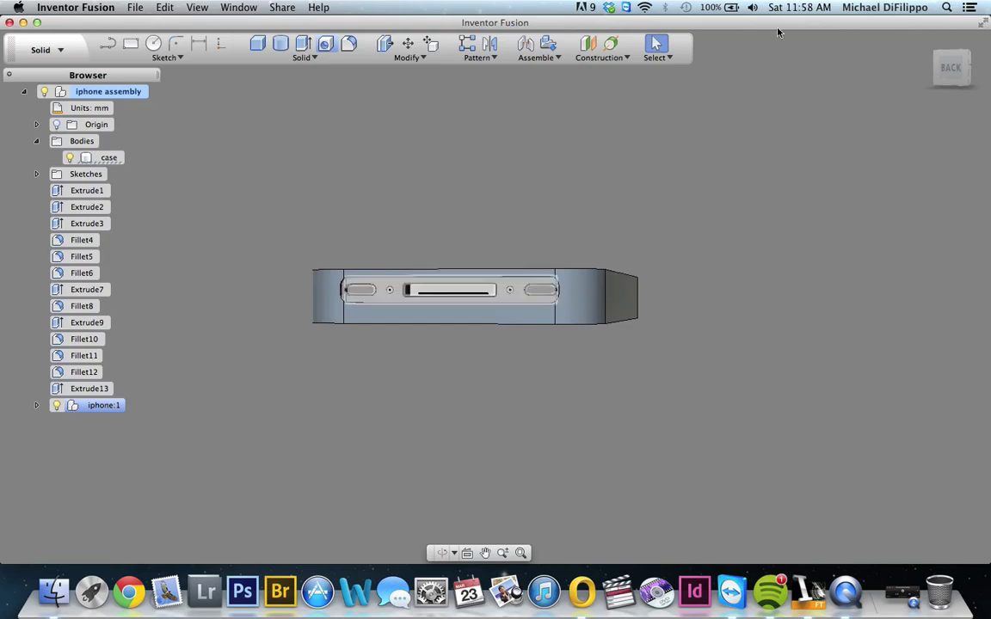
pyautogui.click(334, 44)
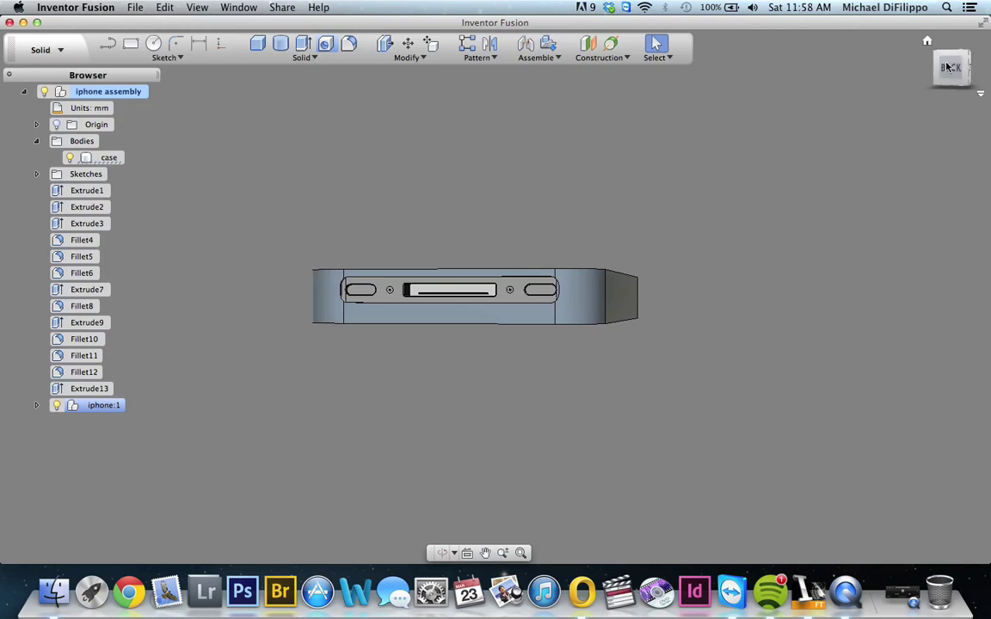
pyautogui.moveTo(946, 68); pyautogui.dragTo(839, 55)
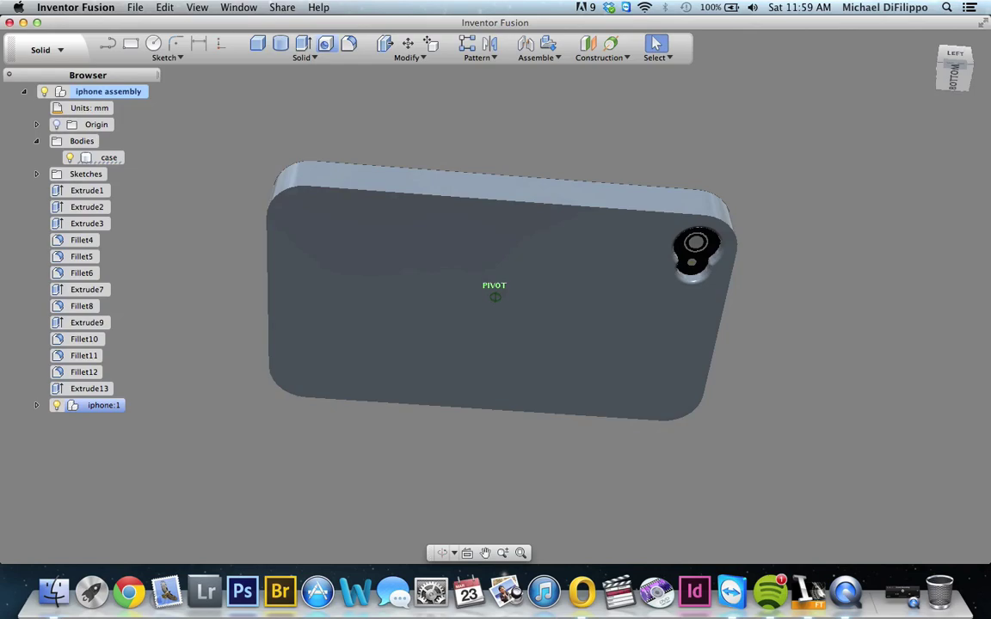